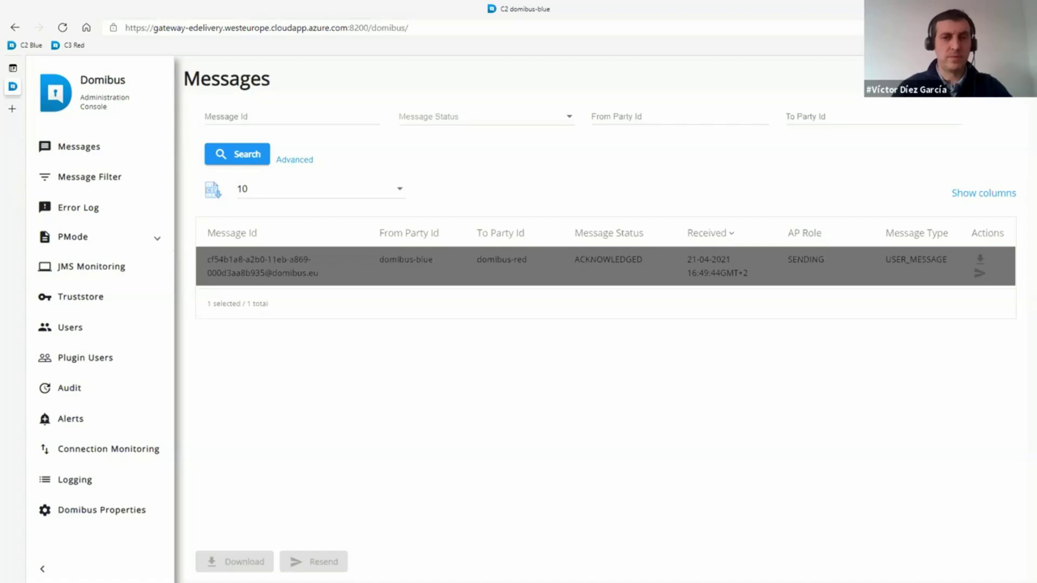
- Switch to the presentation and advance to the Step 4.a DELIVER slide about C4 downloading the message from C3
{"action": "key", "text": "alt+Tab"}
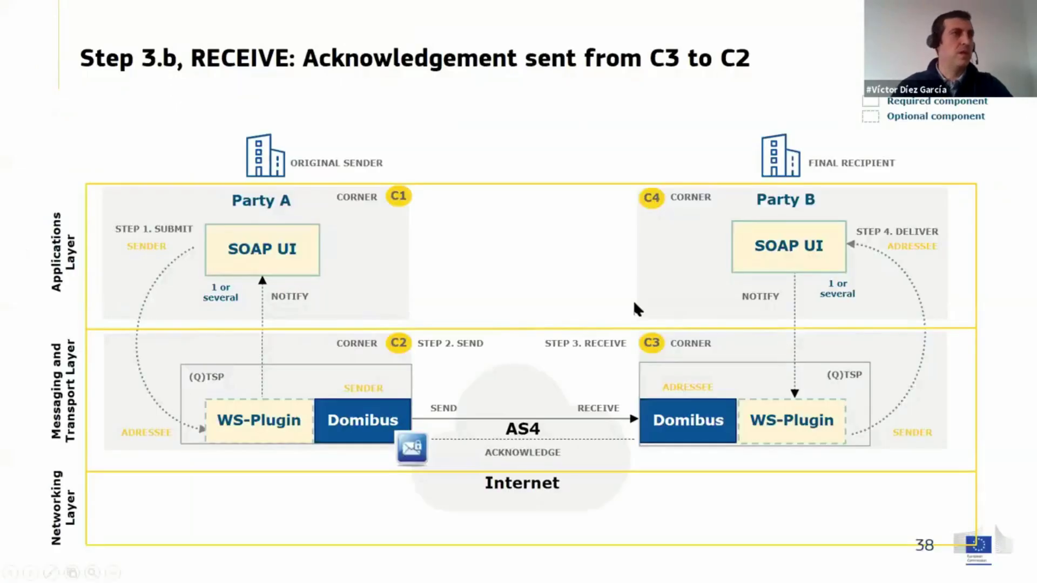
{"action": "key", "text": "Right"}
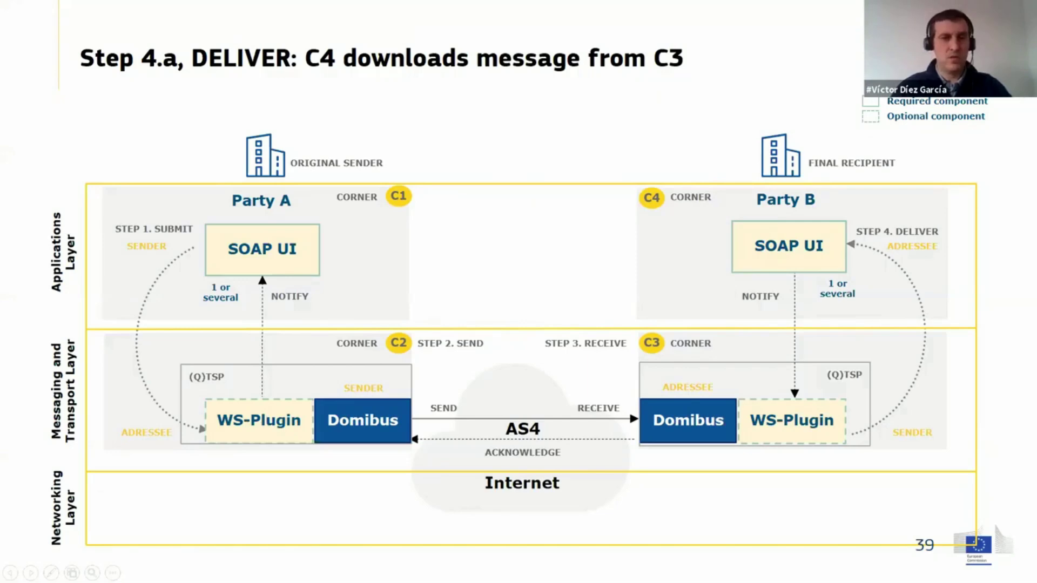
{"action": "key", "text": "alt+Tab"}
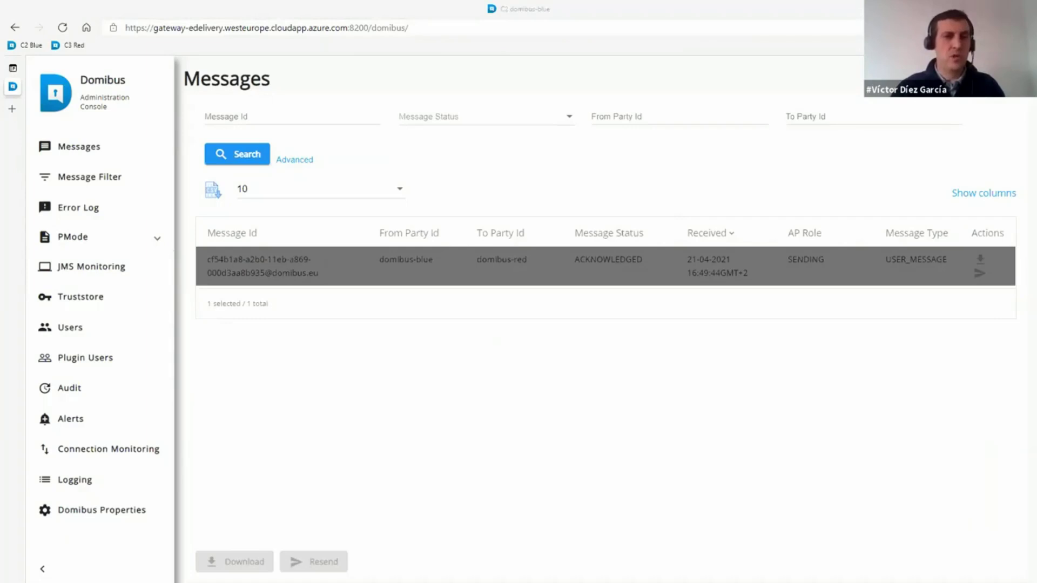
- Switch to the C3 domibus-red administration console and log in as admin with the saved account password
{"action": "key", "text": "alt+Tab"}
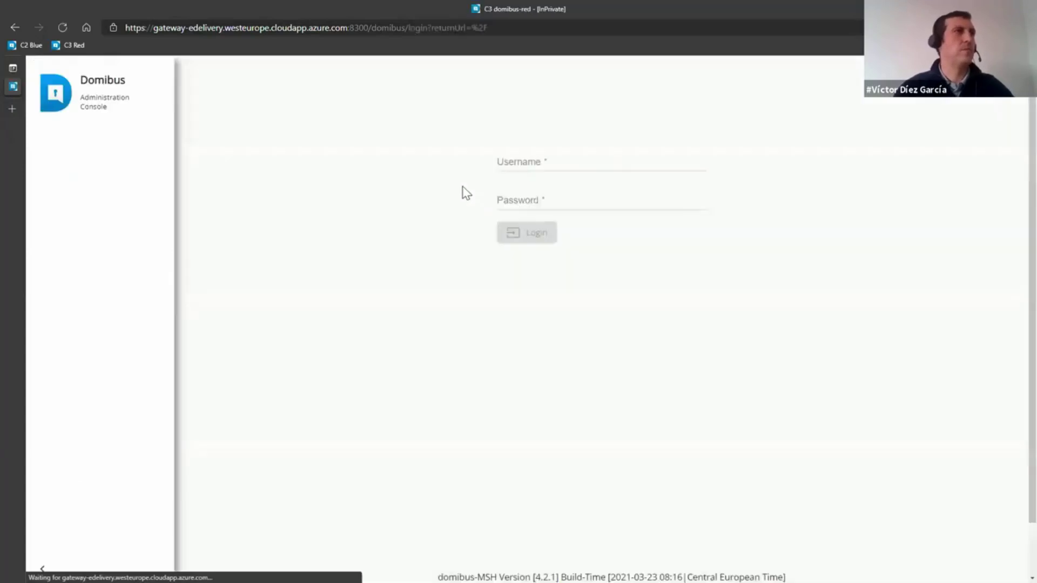
{"action": "left_click", "coordinate": [517, 166]}
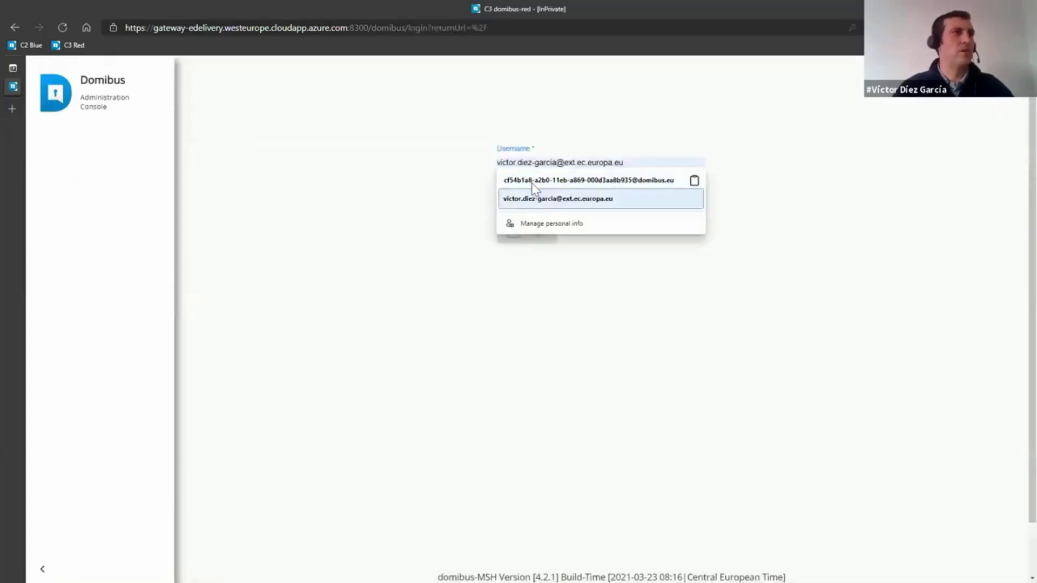
{"action": "left_click", "coordinate": [539, 169]}
{"action": "type", "text": "admin"}
{"action": "left_click", "coordinate": [521, 180]}
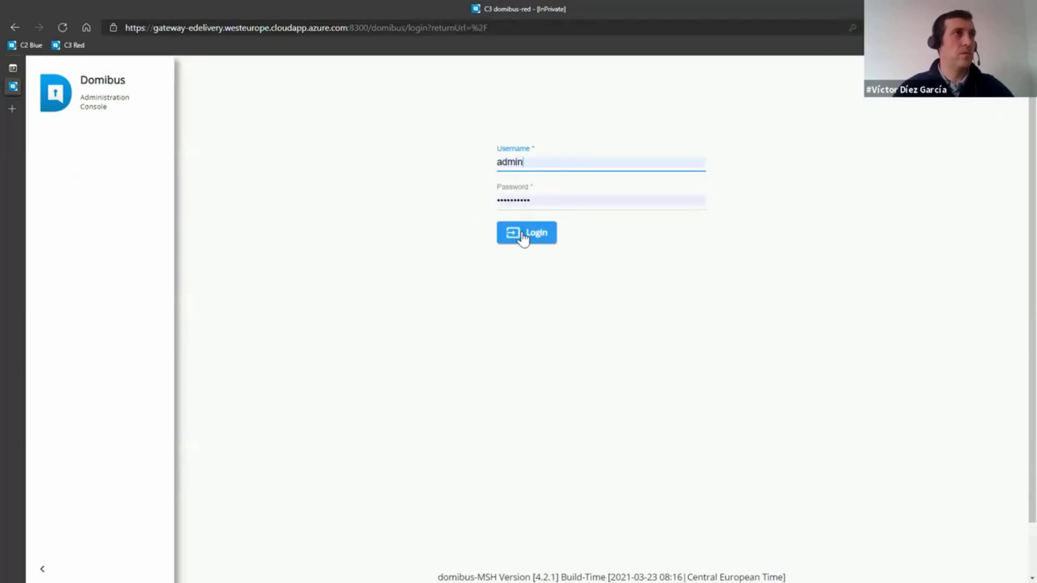
{"action": "left_click", "coordinate": [523, 236]}
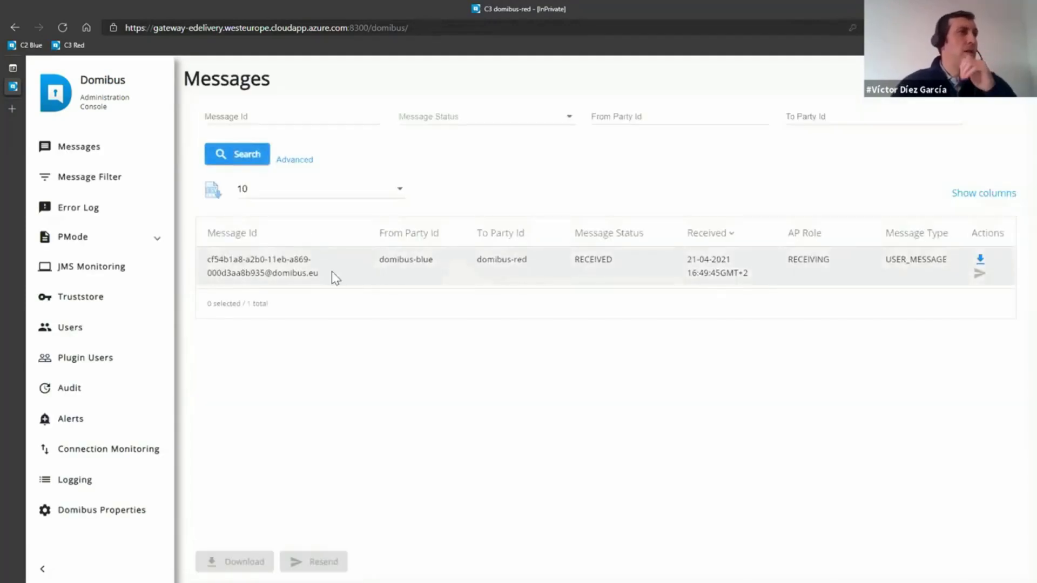
- Examine the message ID and message status of the message listed in the C3 domibus-red console
{"action": "left_click_drag", "start_coordinate": [321, 275], "coordinate": [205, 256]}
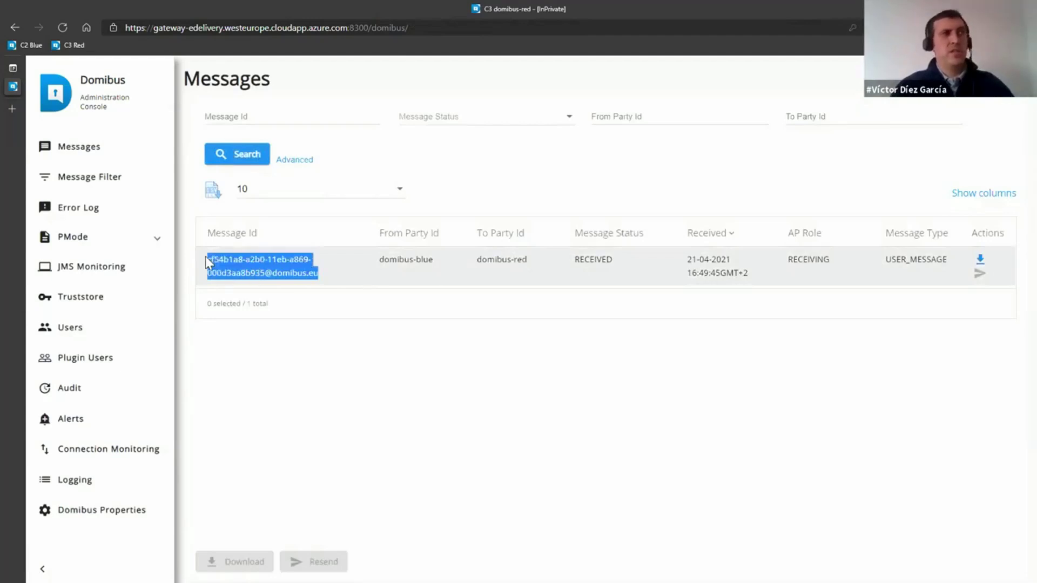
{"action": "left_click", "coordinate": [577, 260]}
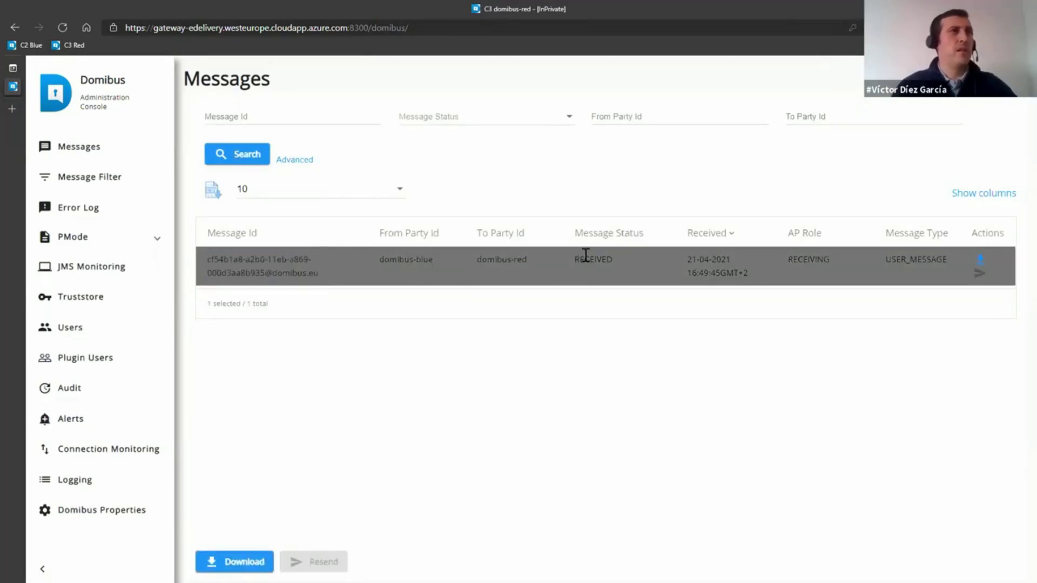
{"action": "left_click_drag", "start_coordinate": [572, 257], "coordinate": [614, 263]}
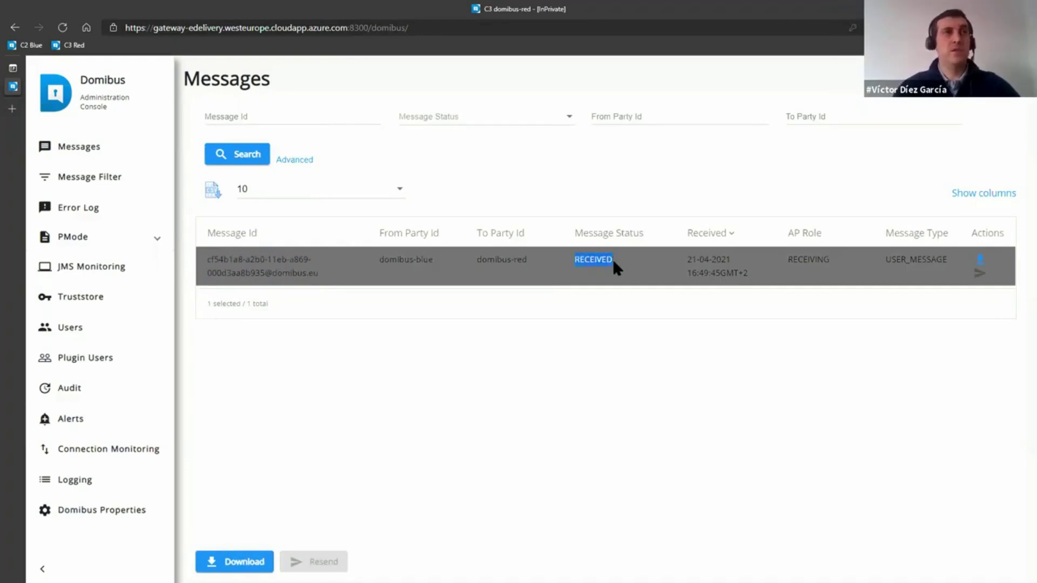
{"action": "left_click", "coordinate": [624, 263]}
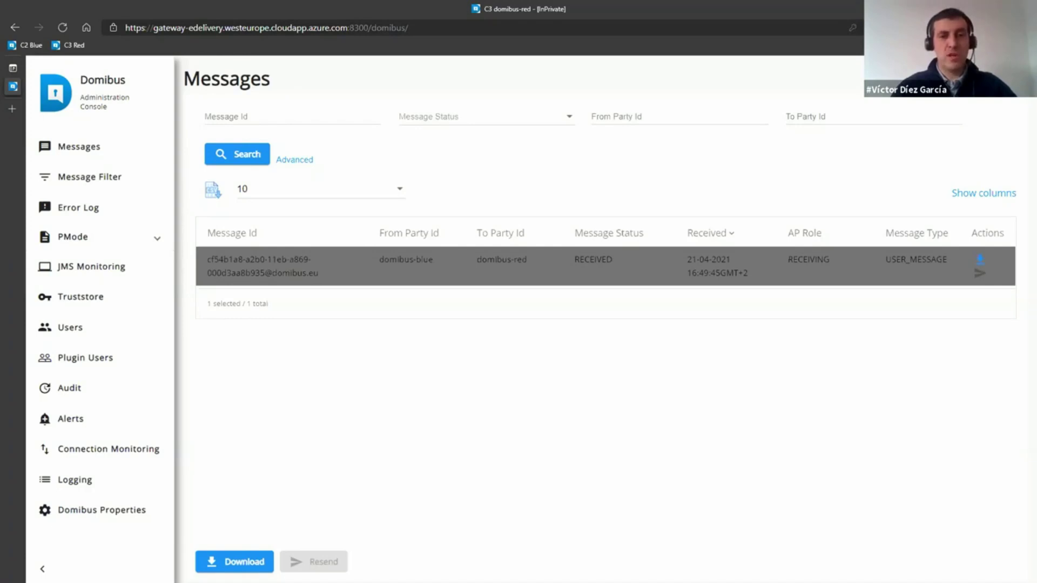
- Switch to SoapUI, open the C3 listPendingMessages request and submit it to the C3 endpoint
{"action": "key", "text": "alt+Tab"}
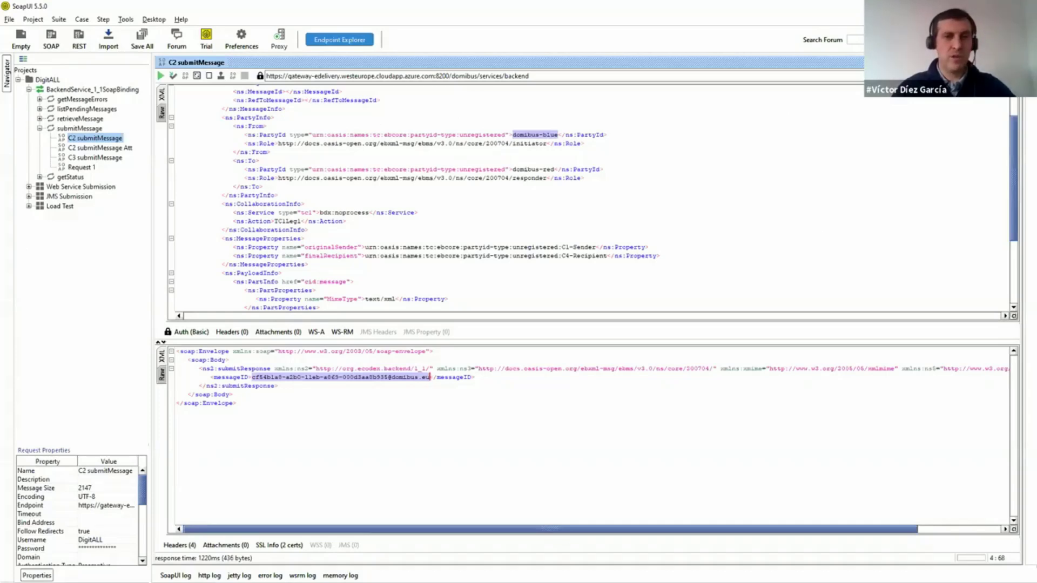
{"action": "key", "text": "alt+Tab"}
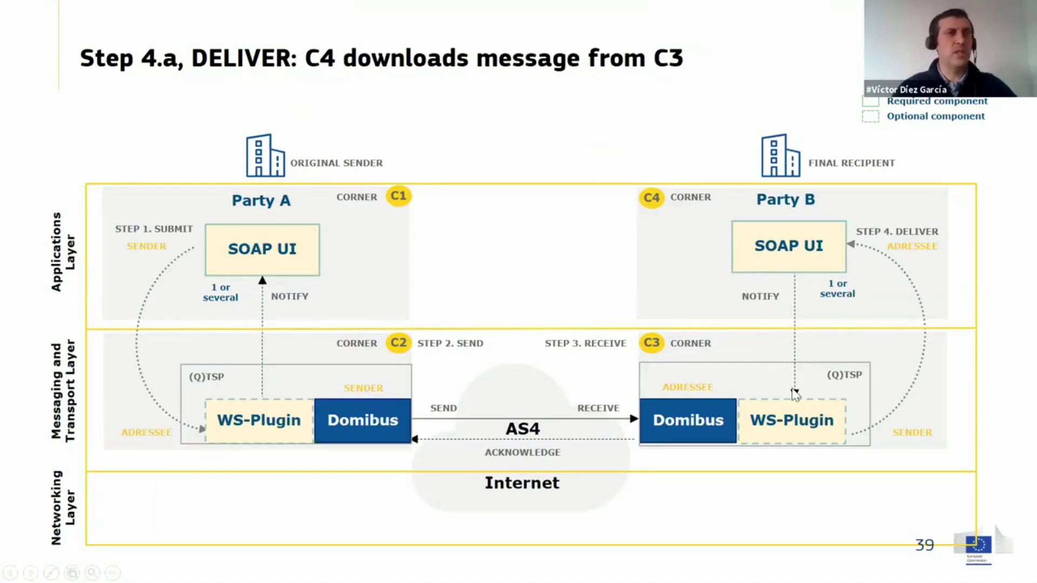
{"action": "key", "text": "alt+Tab"}
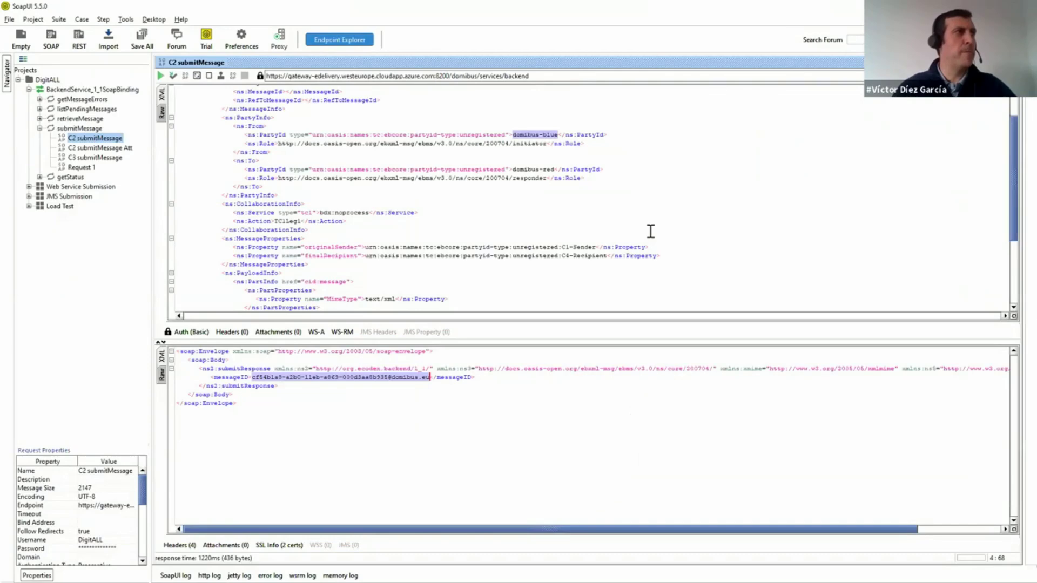
{"action": "left_click", "coordinate": [40, 128]}
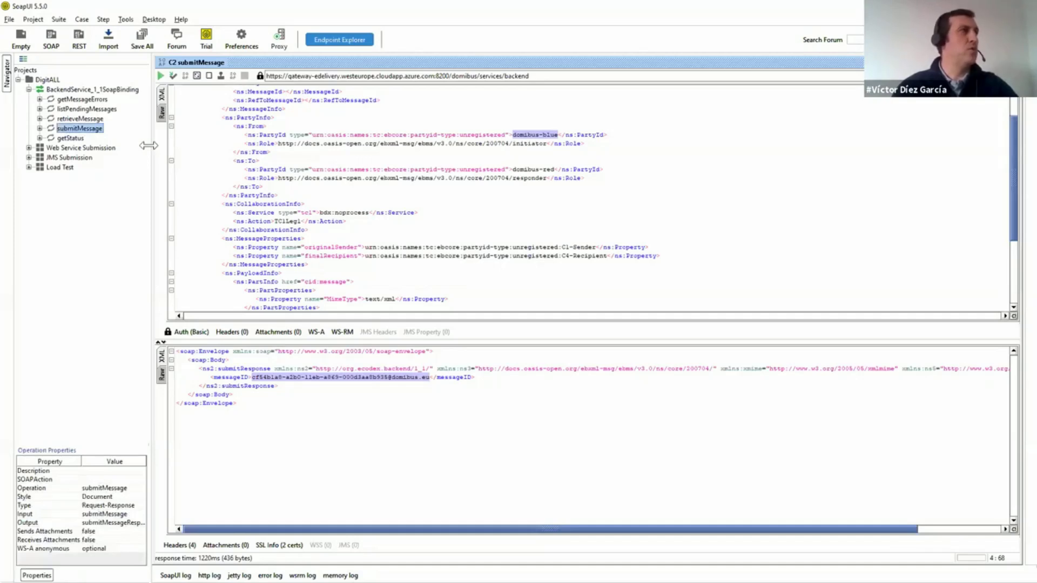
{"action": "left_click", "coordinate": [39, 109]}
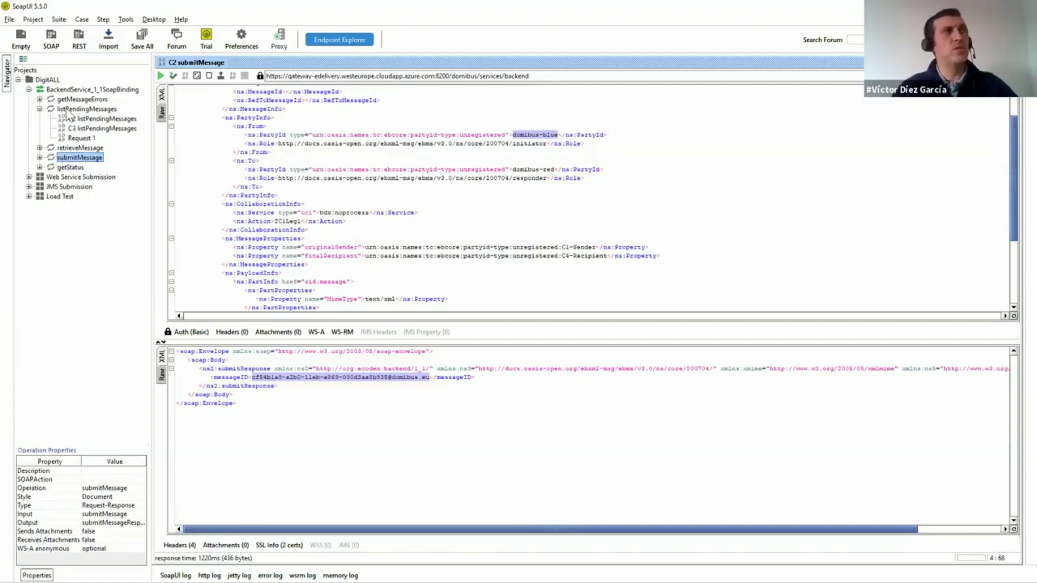
{"action": "left_click", "coordinate": [92, 129]}
{"action": "double_click", "coordinate": [92, 128]}
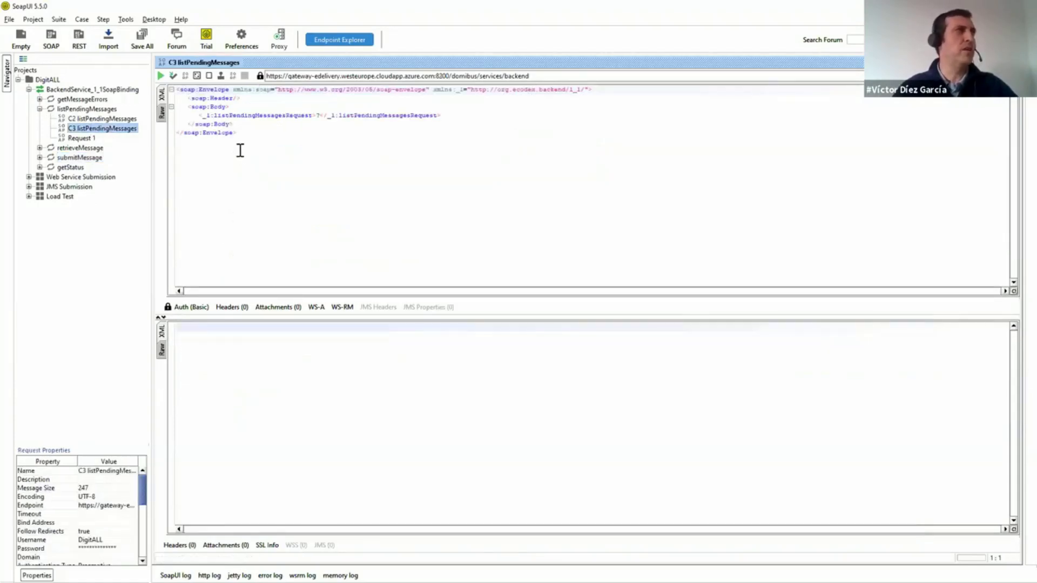
{"action": "left_click", "coordinate": [160, 76]}
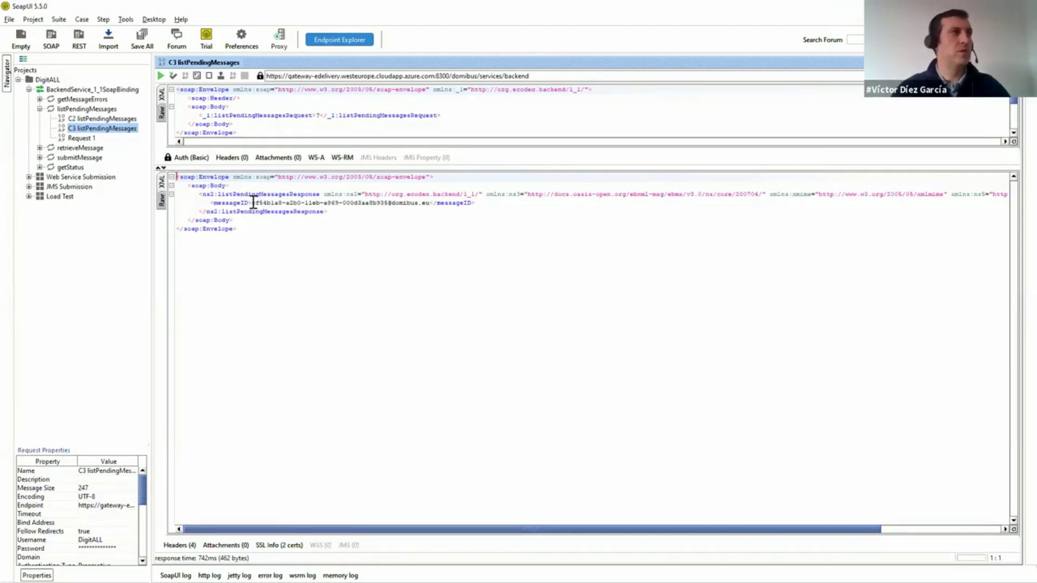
- Copy the message ID from the listPendingMessages response and compare it with the message in the C3 domibus-red console
{"action": "left_click_drag", "start_coordinate": [254, 203], "coordinate": [429, 202]}
{"action": "key", "text": "ctrl+c"}
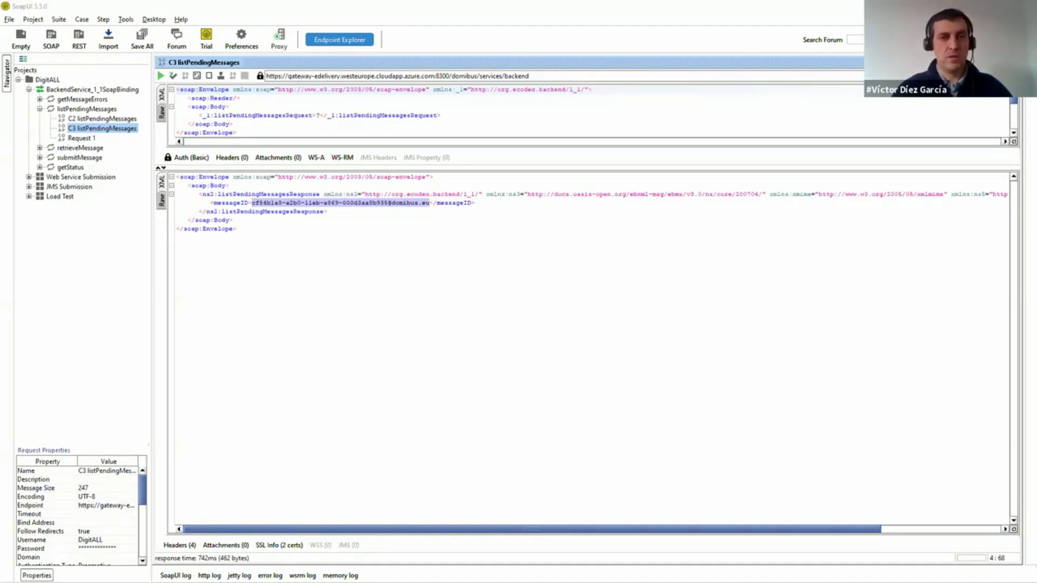
{"action": "key", "text": "alt+Tab"}
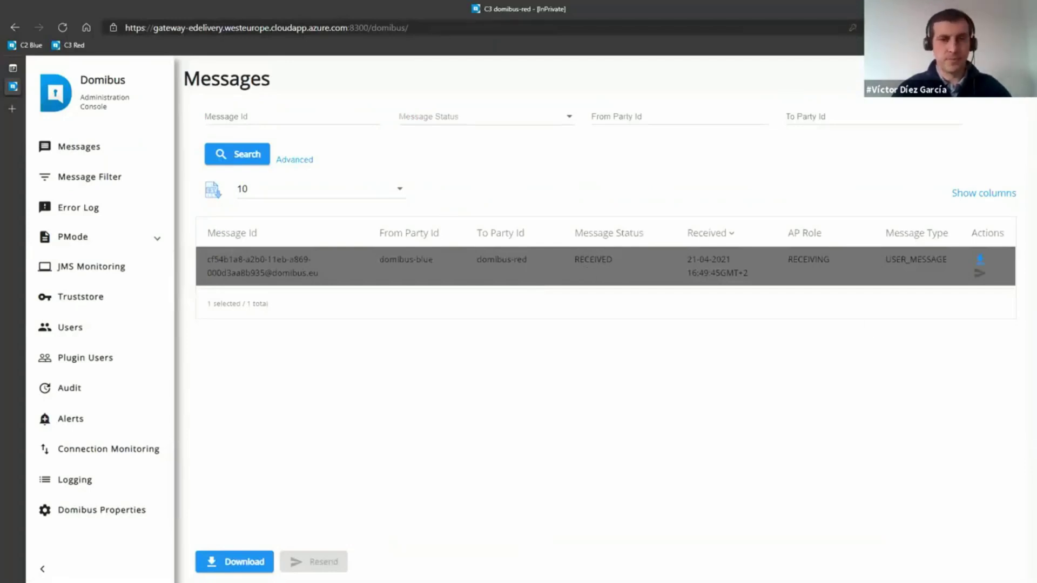
{"action": "key", "text": "alt+Tab"}
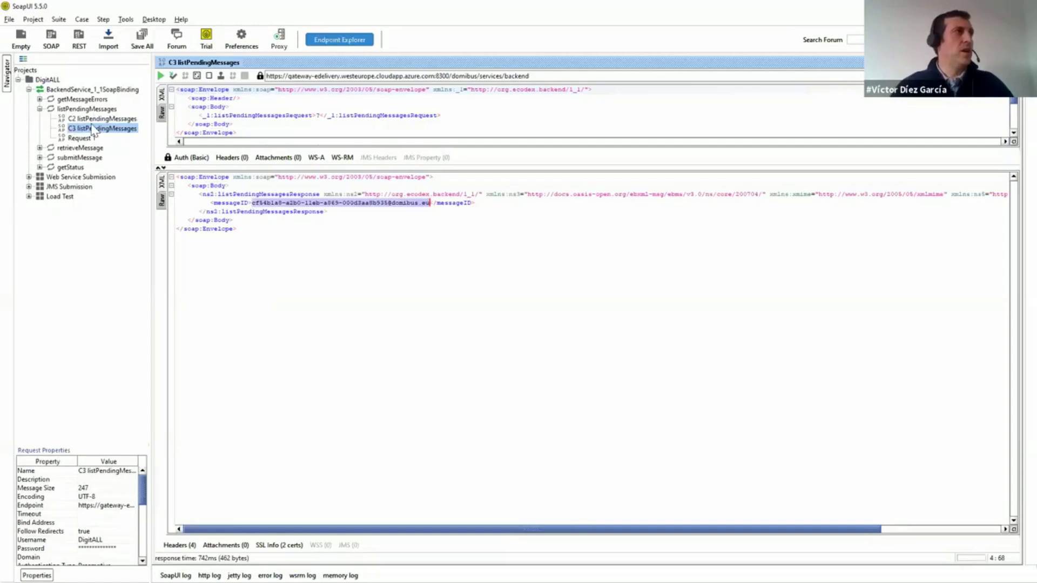
- Open the C3 retrieveMessage request, replace the messageID placeholder with the copied message ID and submit the request
{"action": "left_click", "coordinate": [40, 147]}
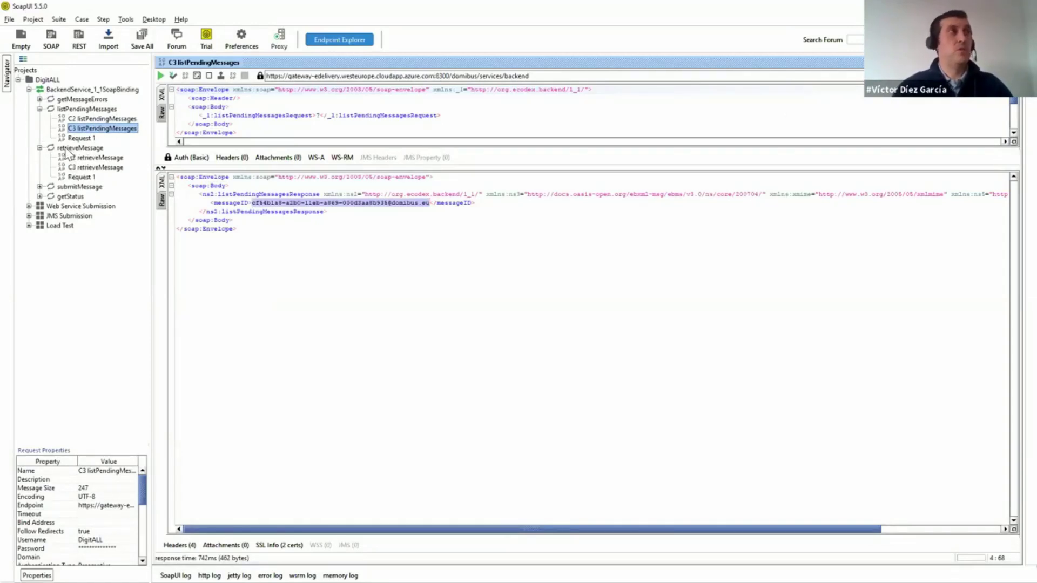
{"action": "double_click", "coordinate": [96, 167]}
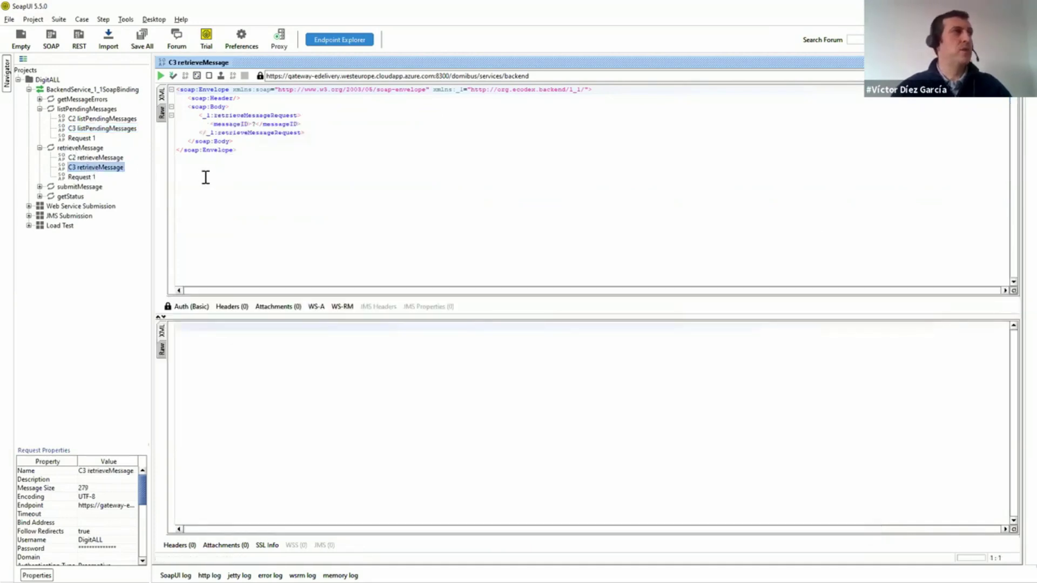
{"action": "double_click", "coordinate": [253, 124]}
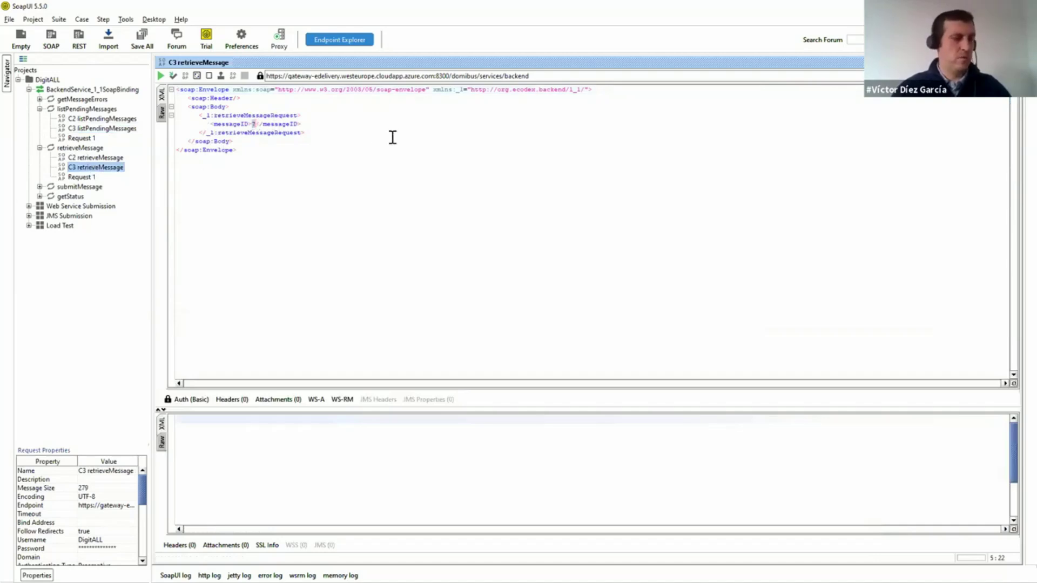
{"action": "key", "text": "ctrl+v"}
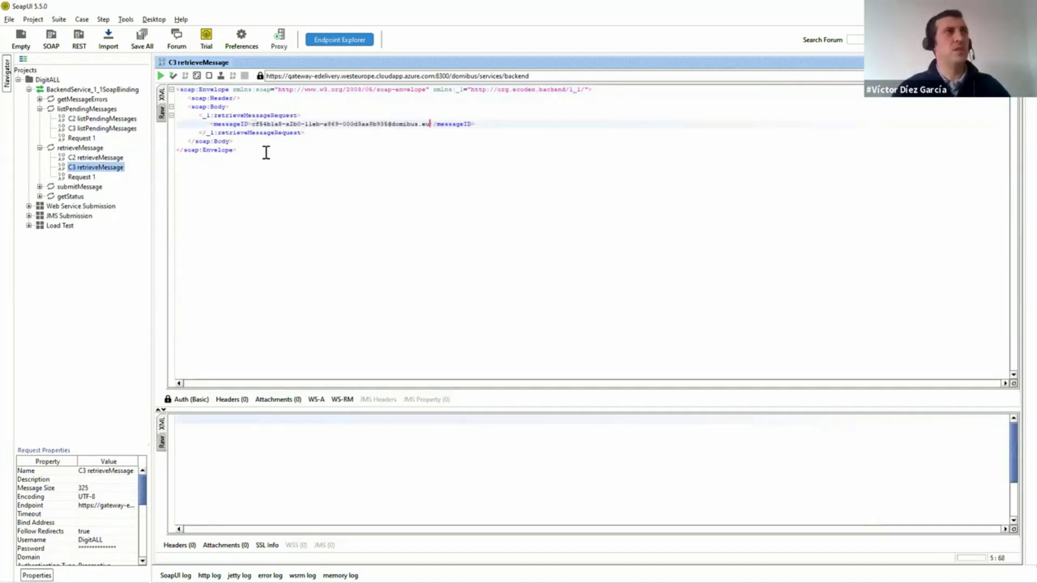
{"action": "left_click", "coordinate": [161, 76]}
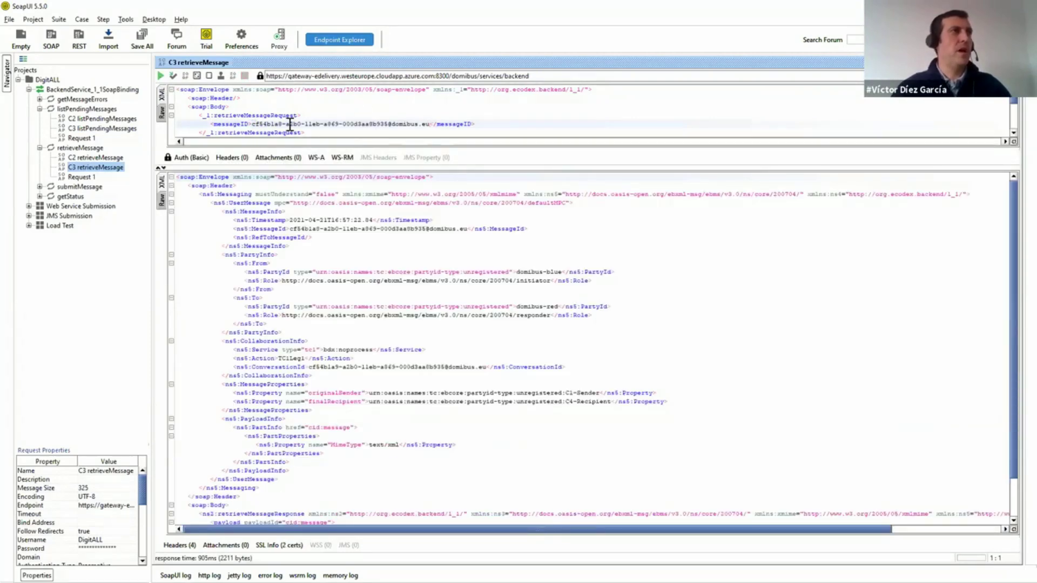
- Review the whole retrieveMessage response, from the message header to the payload in the body
{"action": "left_click_drag", "start_coordinate": [176, 177], "coordinate": [418, 519]}
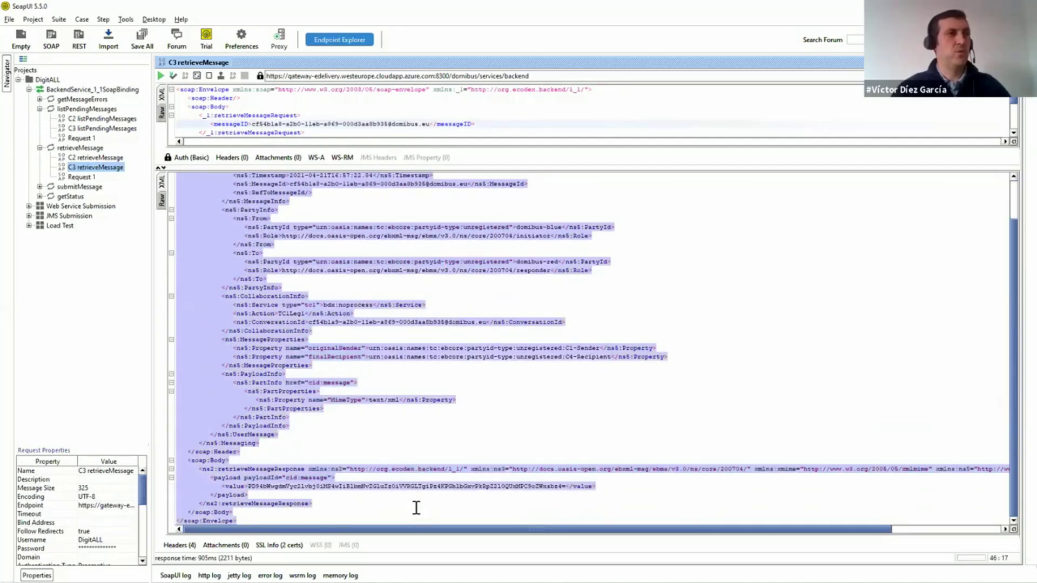
{"action": "scroll", "coordinate": [299, 258], "scroll_direction": "up", "scroll_amount": 2}
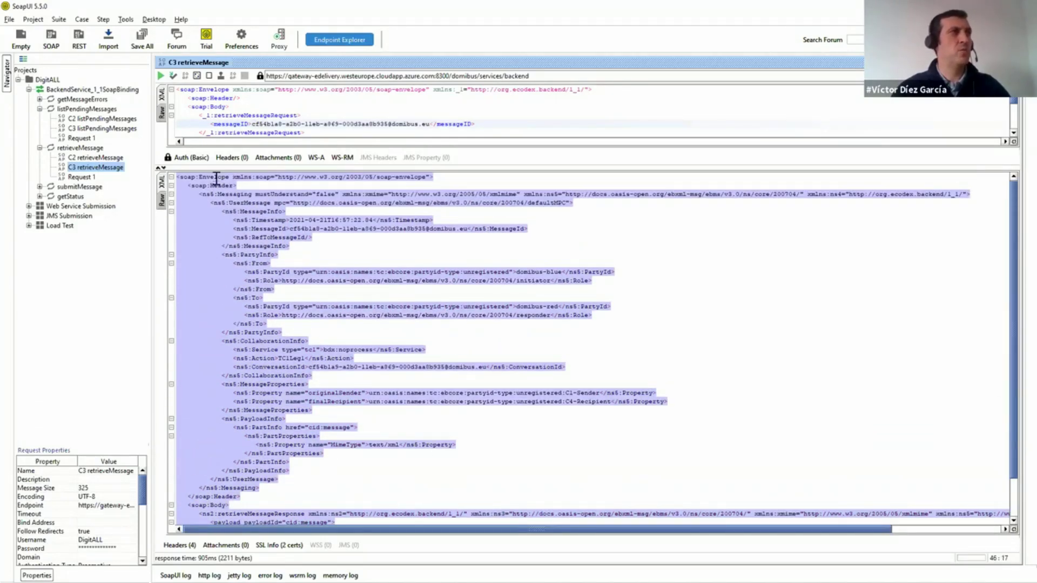
{"action": "left_click", "coordinate": [216, 178]}
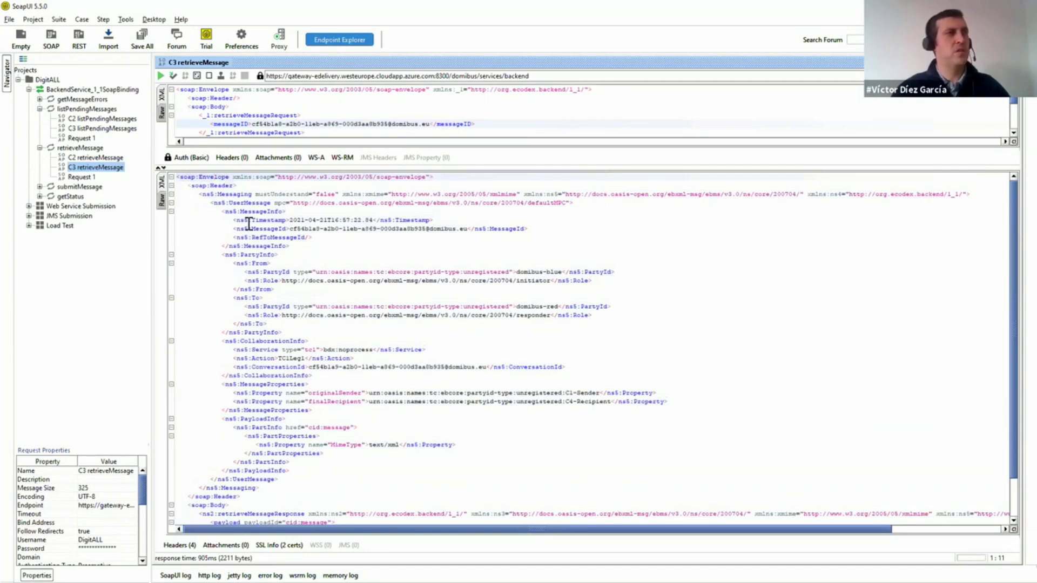
{"action": "scroll", "coordinate": [249, 223], "scroll_direction": "down", "scroll_amount": 2}
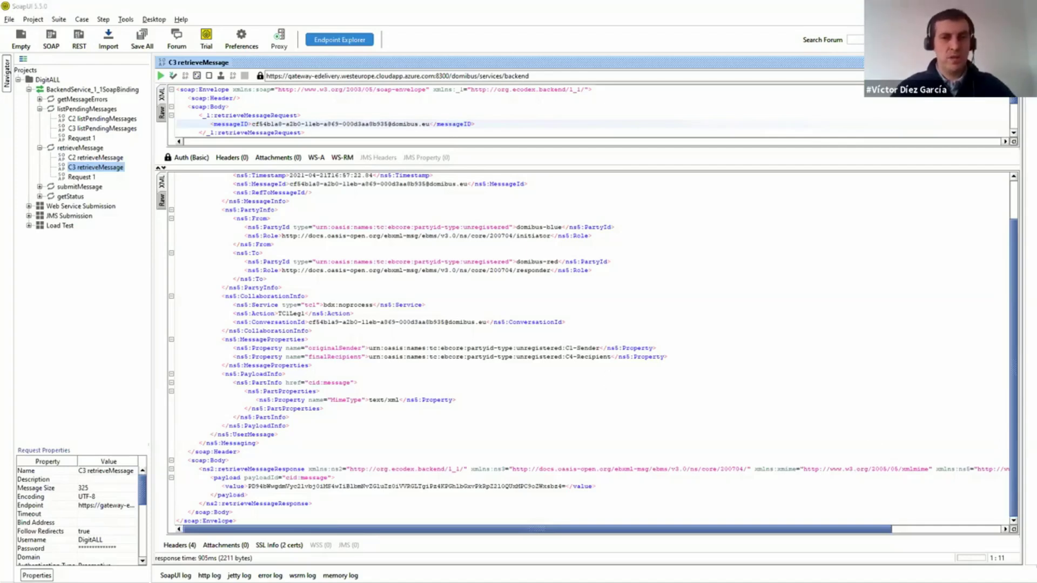
- Switch to the C3 domibus-red console and refresh the message list to check the retrieved message's status
{"action": "key", "text": "alt+Tab"}
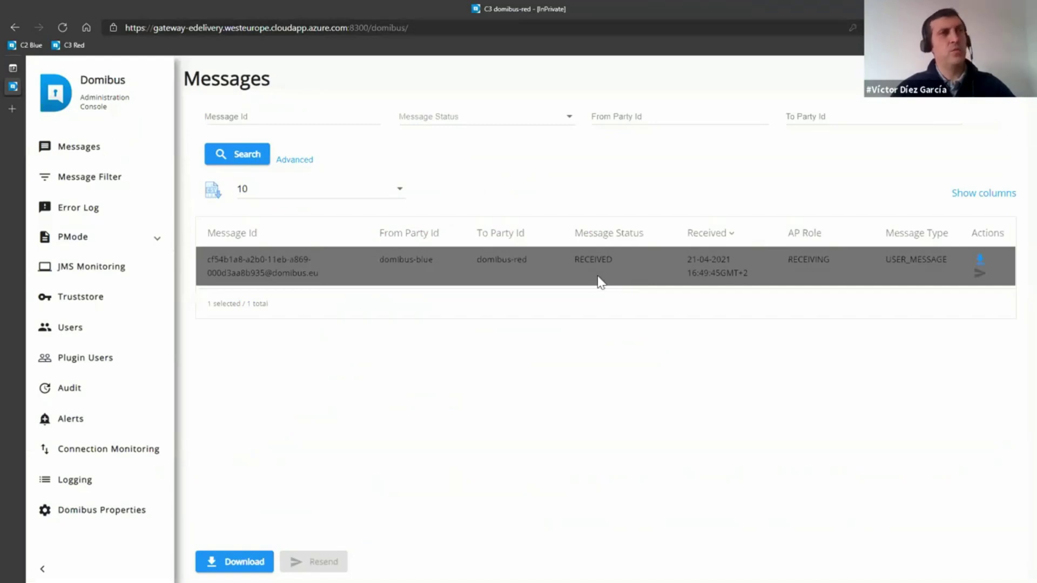
{"action": "left_click", "coordinate": [242, 157]}
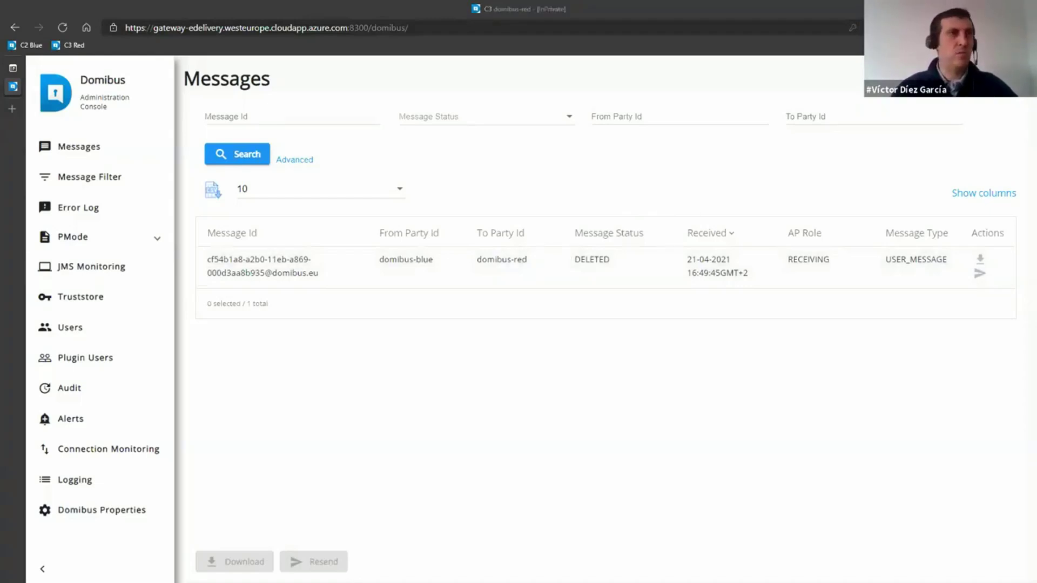
- Return to SoapUI and submit the C2 submitMessage request again to send another message from domibus-blue to domibus-red
{"action": "key", "text": "alt+Tab"}
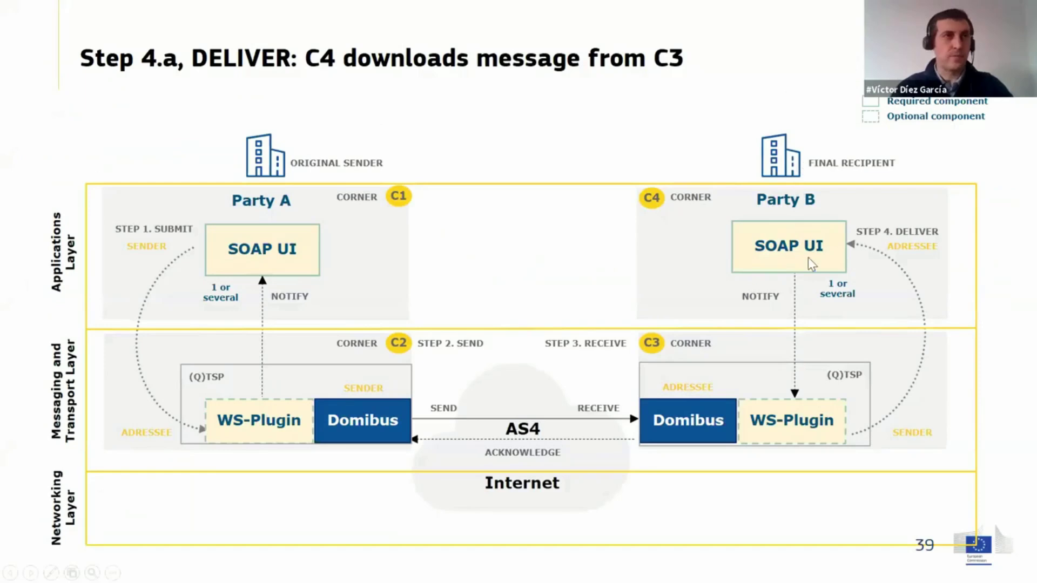
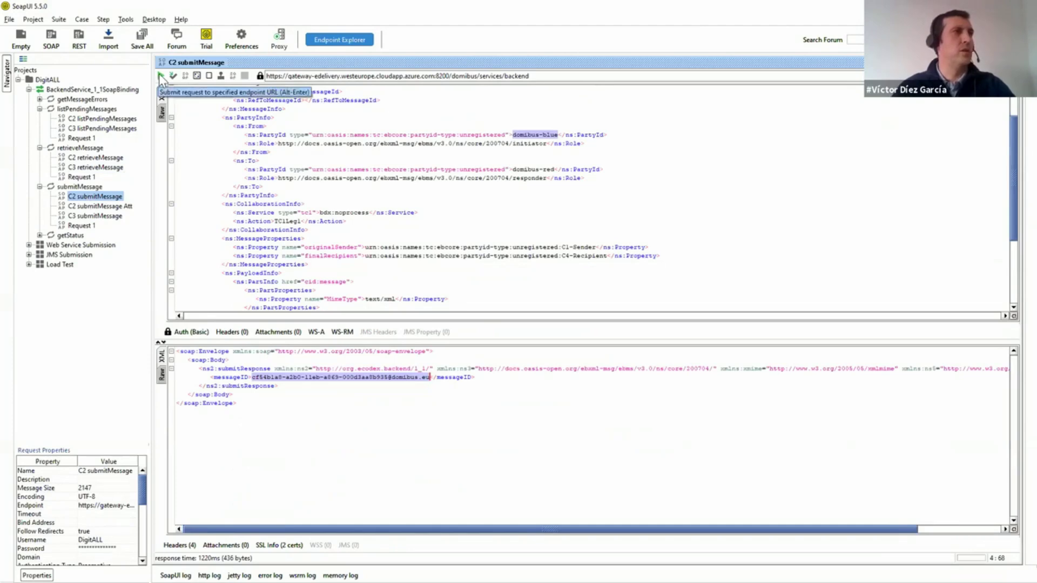
{"action": "left_click", "coordinate": [160, 76]}
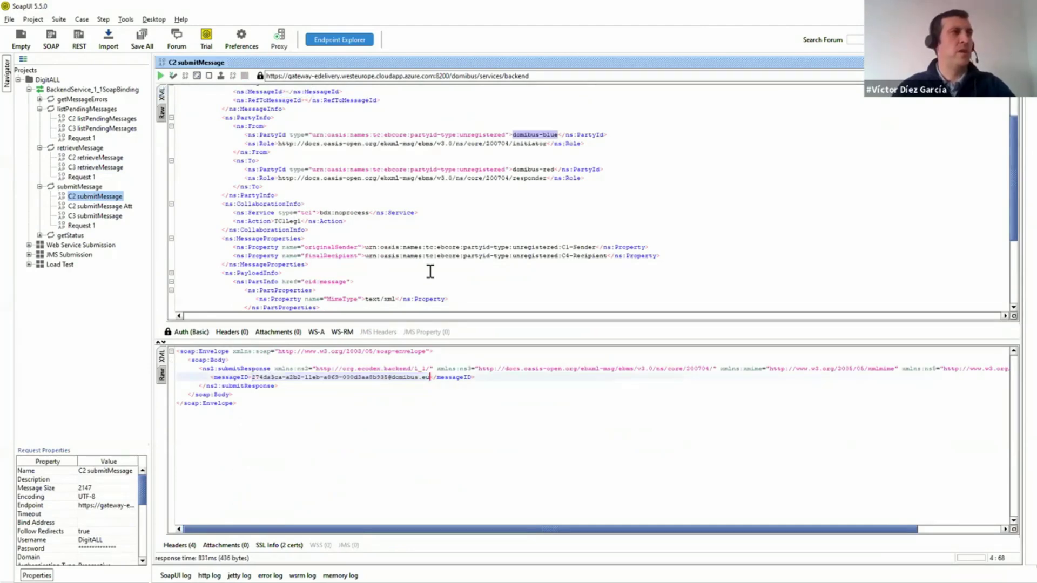
- Submit the C2 submitMessage request two more times to send further messages from domibus-blue to domibus-red
{"action": "left_click_drag", "start_coordinate": [253, 377], "coordinate": [430, 377]}
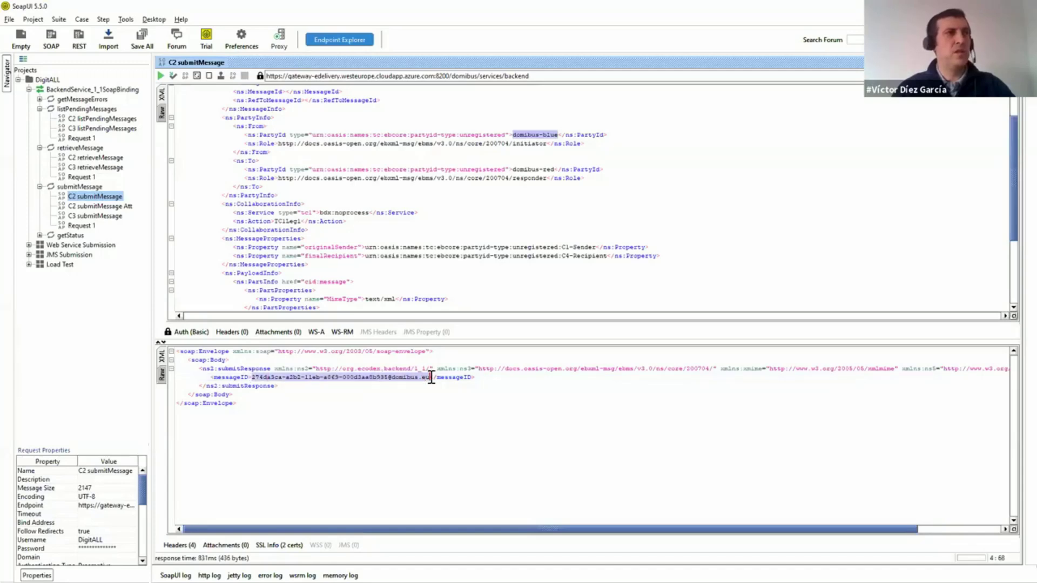
{"action": "left_click", "coordinate": [161, 76]}
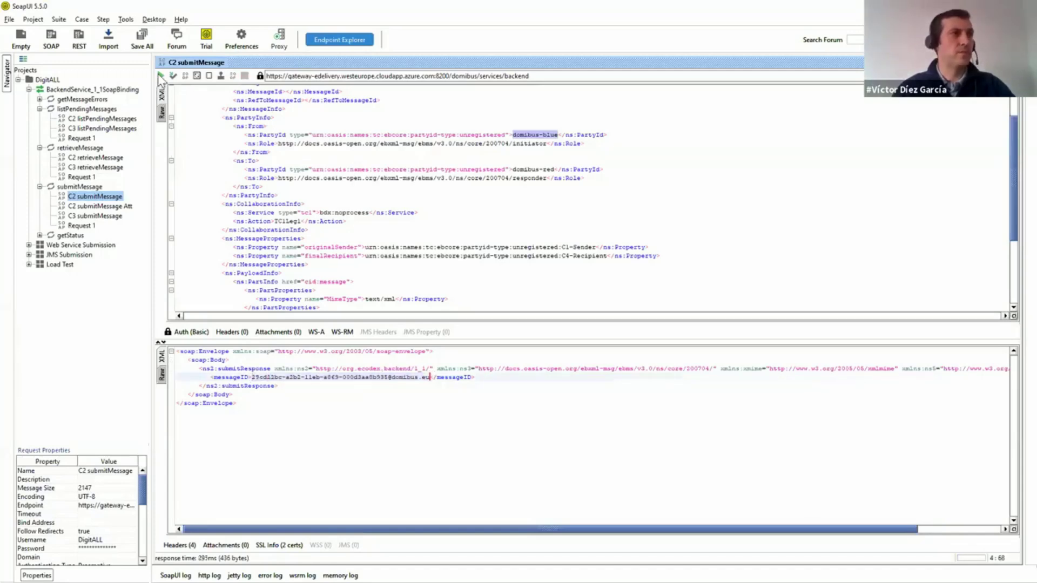
{"action": "left_click", "coordinate": [160, 77]}
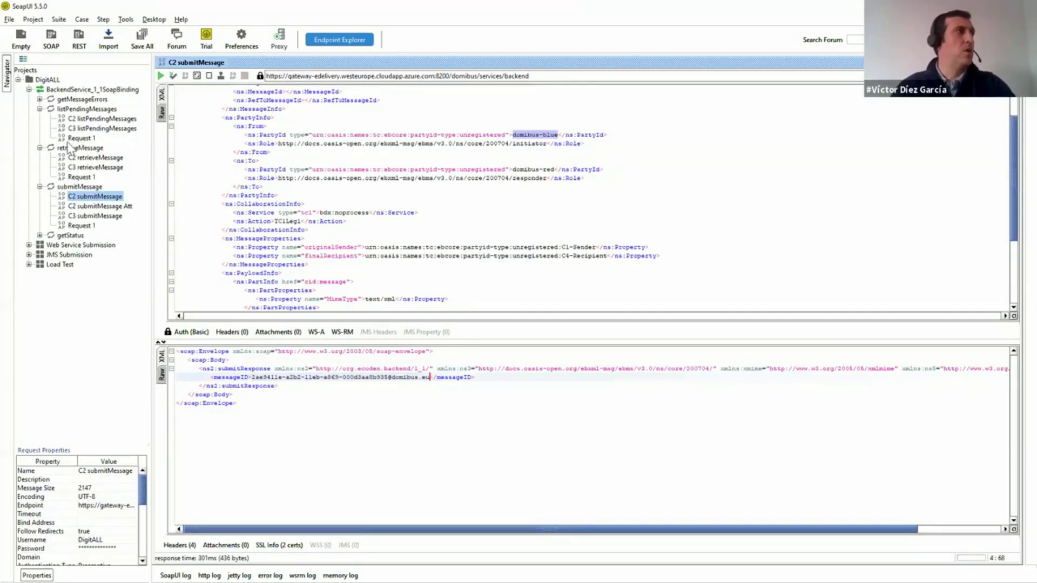
- Open the C3 listPendingMessages request and submit it again to list the messages waiting at domibus-red
{"action": "left_click", "coordinate": [93, 129]}
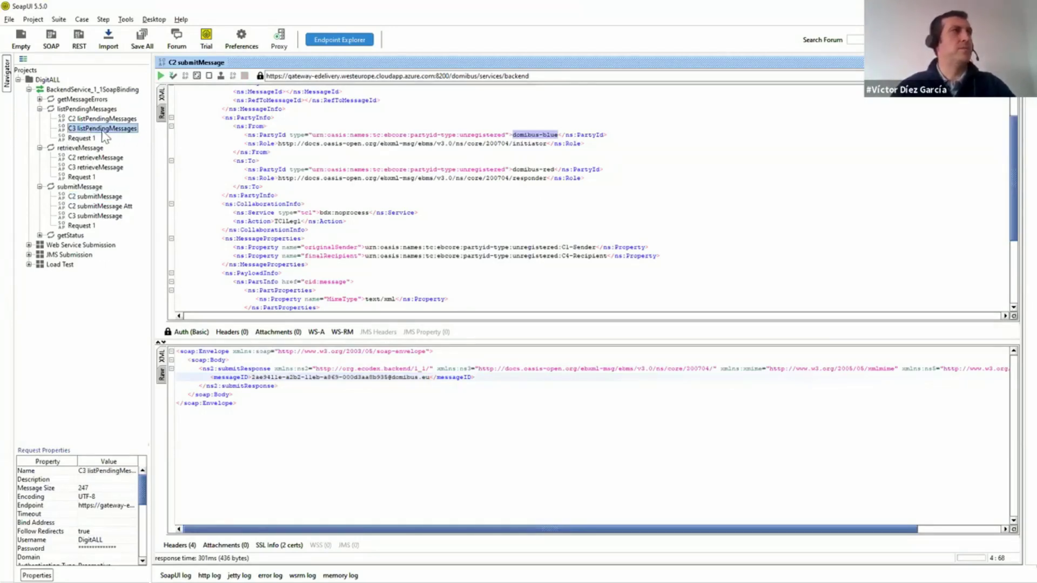
{"action": "double_click", "coordinate": [102, 129]}
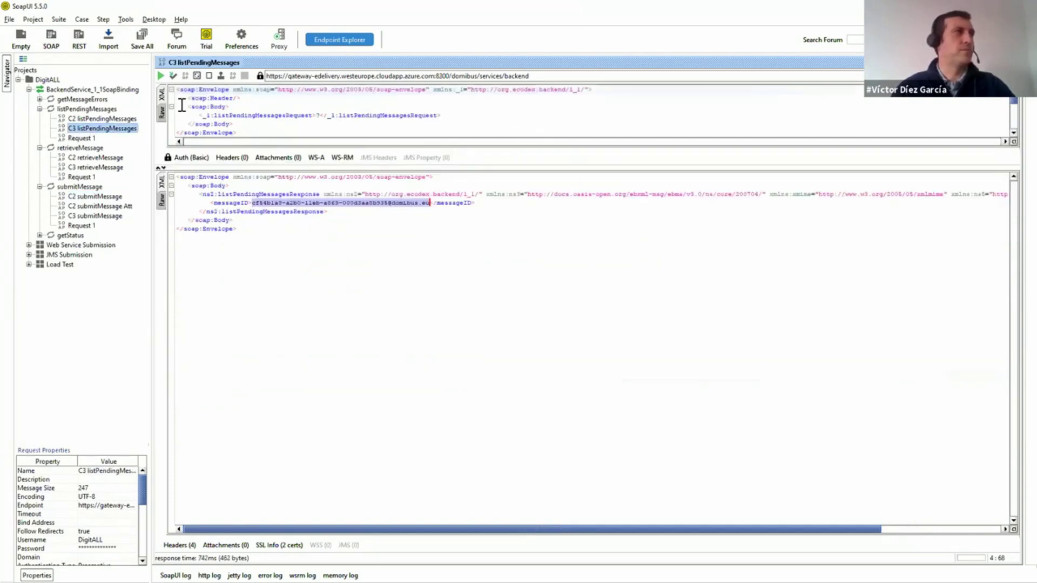
{"action": "left_click", "coordinate": [276, 202]}
{"action": "left_click_drag", "start_coordinate": [257, 203], "coordinate": [429, 200]}
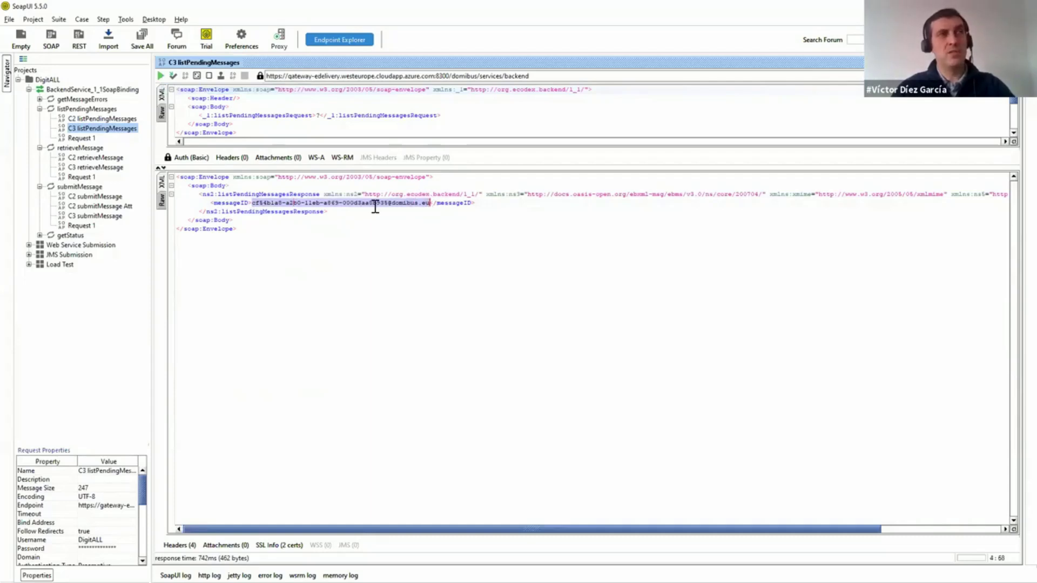
{"action": "left_click", "coordinate": [160, 76]}
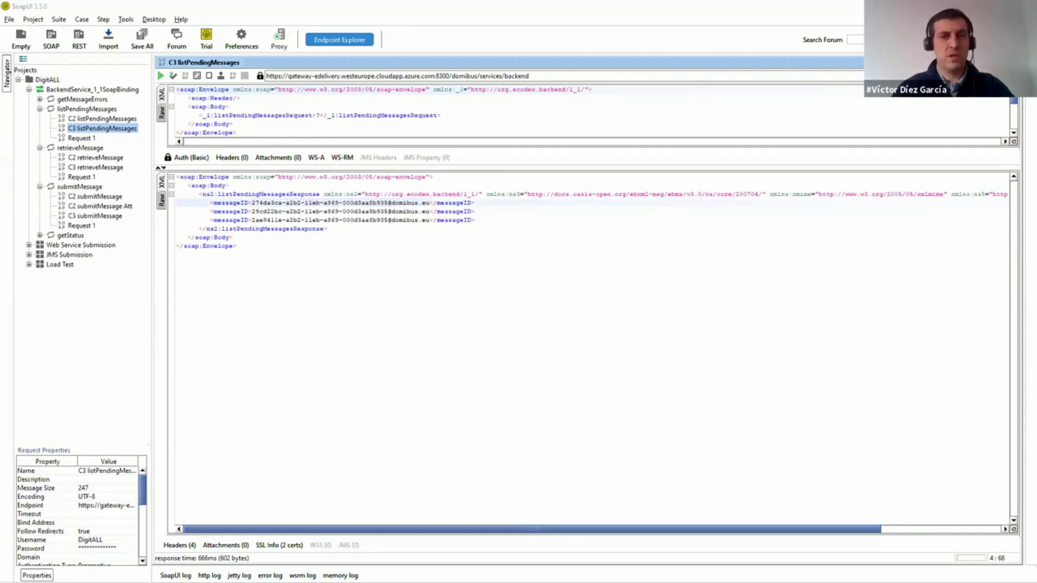
- Switch to the C3 domibus-red console, refresh the message list and compare the oldest message's status with that of the newer messages
{"action": "key", "text": "alt+Tab"}
{"action": "left_click", "coordinate": [244, 151]}
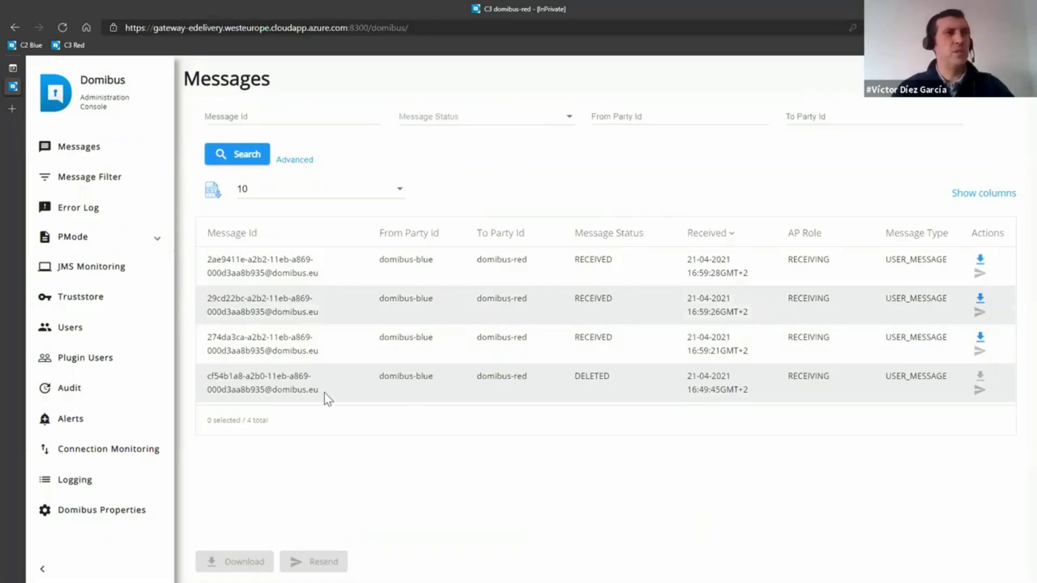
{"action": "triple_click", "coordinate": [222, 374]}
{"action": "key", "text": "ctrl+c"}
{"action": "left_click", "coordinate": [555, 378]}
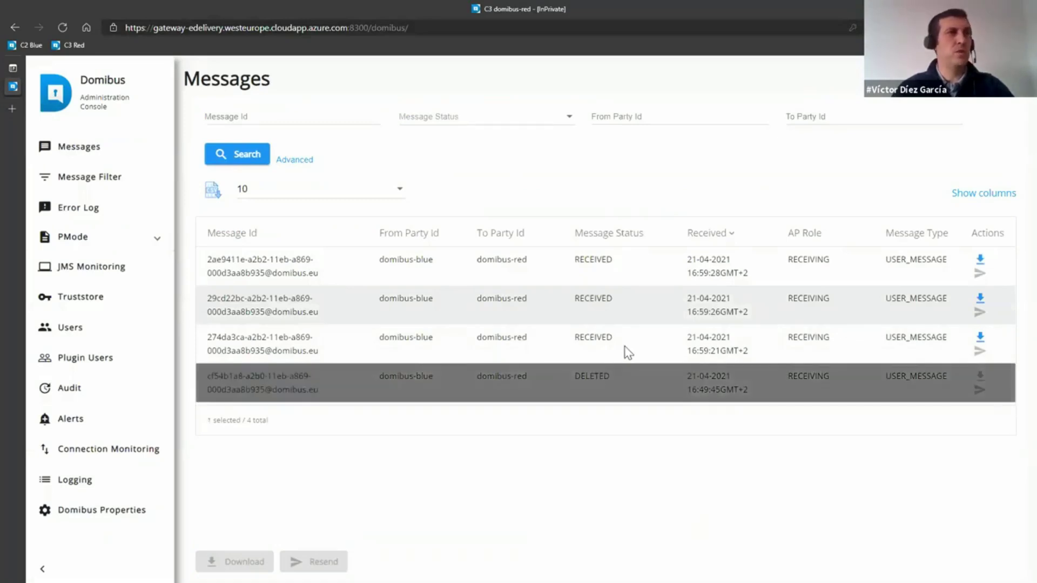
{"action": "left_click_drag", "start_coordinate": [621, 351], "coordinate": [341, 268]}
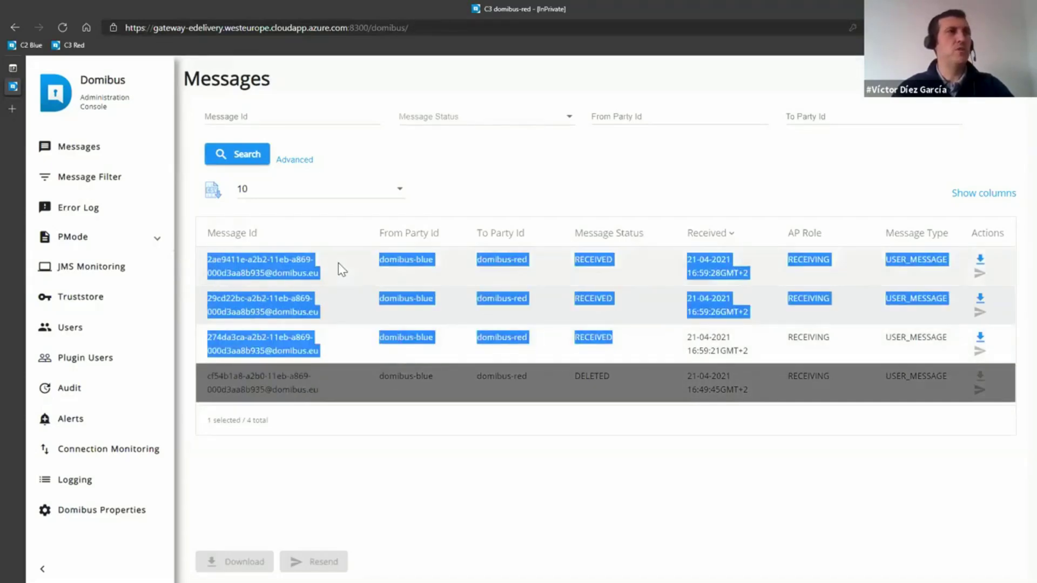
{"action": "left_click", "coordinate": [343, 270]}
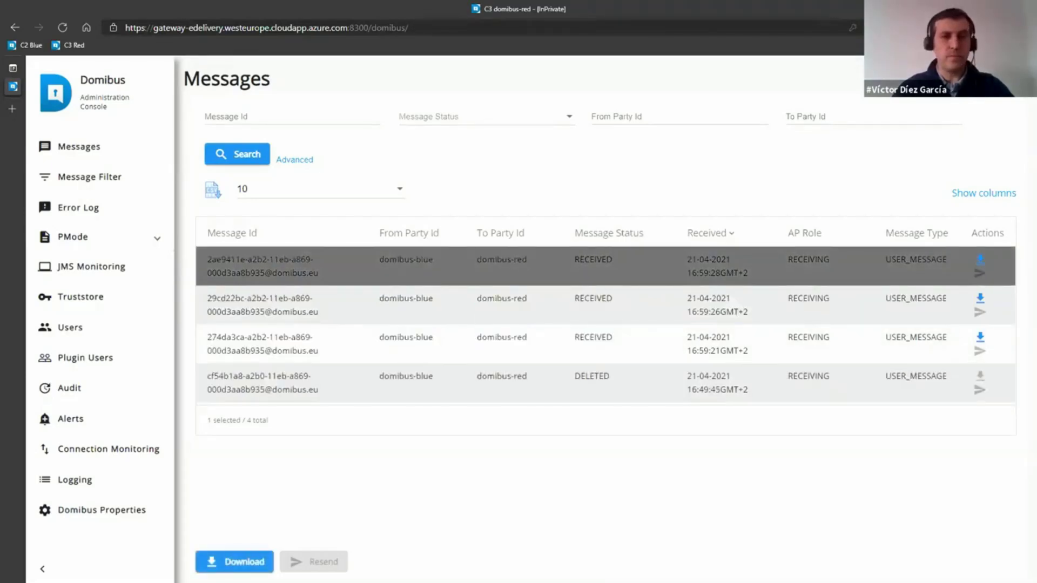
- Return to SoapUI and select the last messageID value in the C3 listPendingMessages response
{"action": "key", "text": "alt+Tab"}
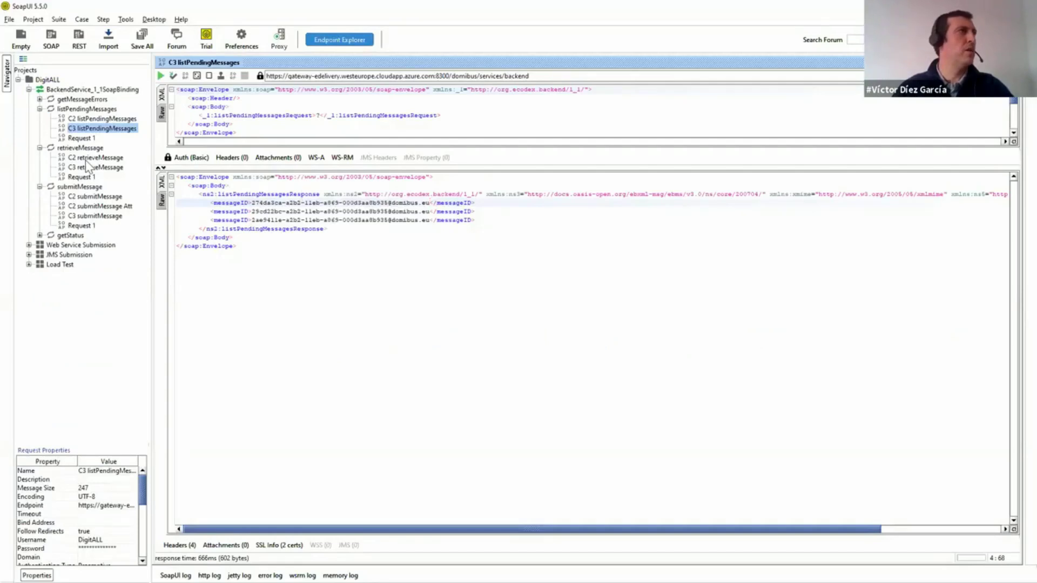
{"action": "left_click_drag", "start_coordinate": [252, 222], "coordinate": [429, 216]}
{"action": "key", "text": "super+v"}
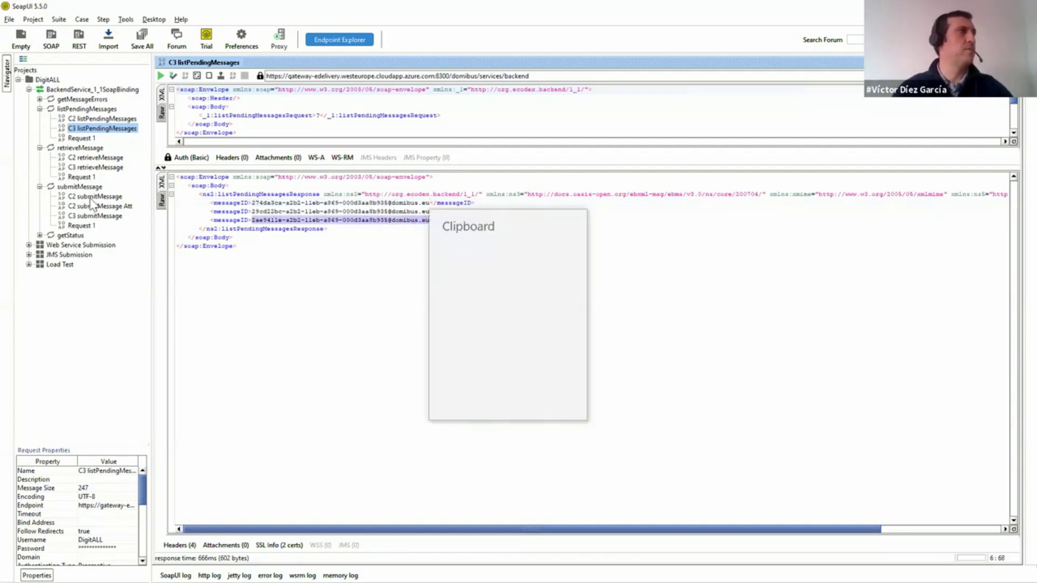
{"action": "left_click", "coordinate": [573, 218]}
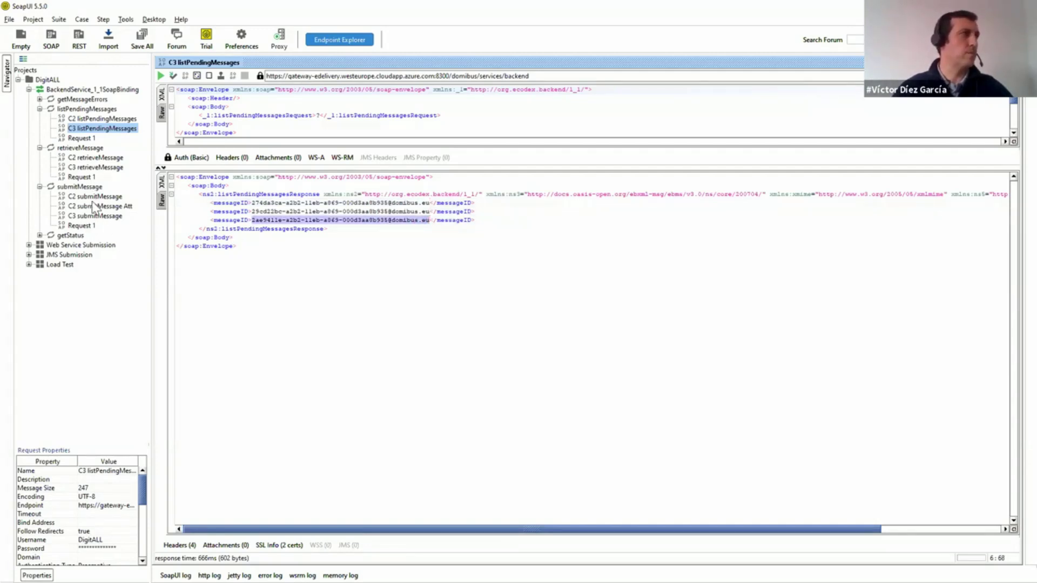
- Try to paste the new message ID into the C3 retrieveMessage request and remove the leftover characters after it
{"action": "left_click", "coordinate": [116, 168]}
{"action": "key", "text": "ctrl+v"}
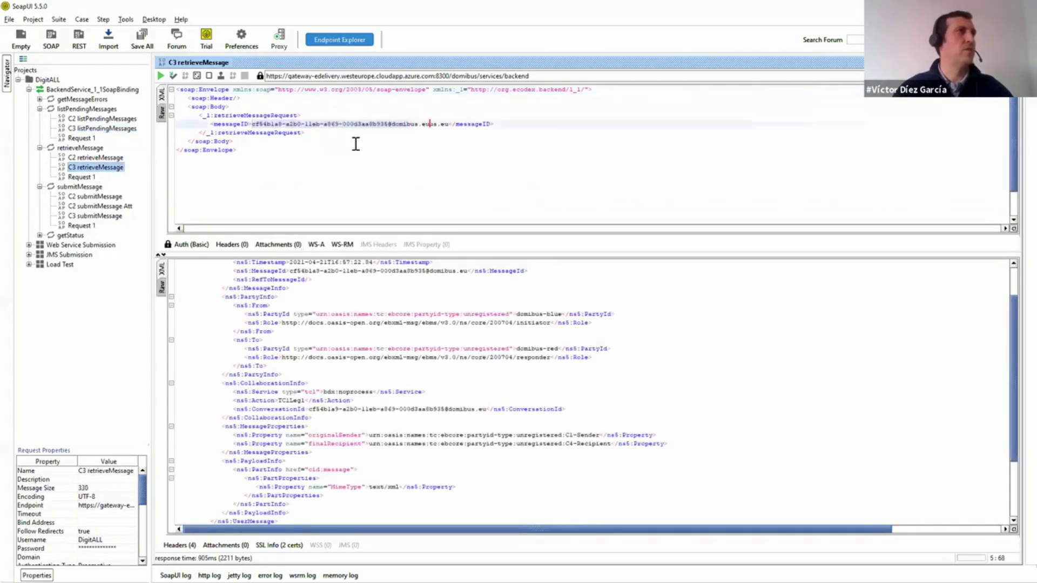
{"action": "key", "text": "Delete"}
{"action": "key", "text": "Delete"}
{"action": "key", "text": "Delete"}
{"action": "key", "text": "Delete"}
{"action": "key", "text": "Delete"}
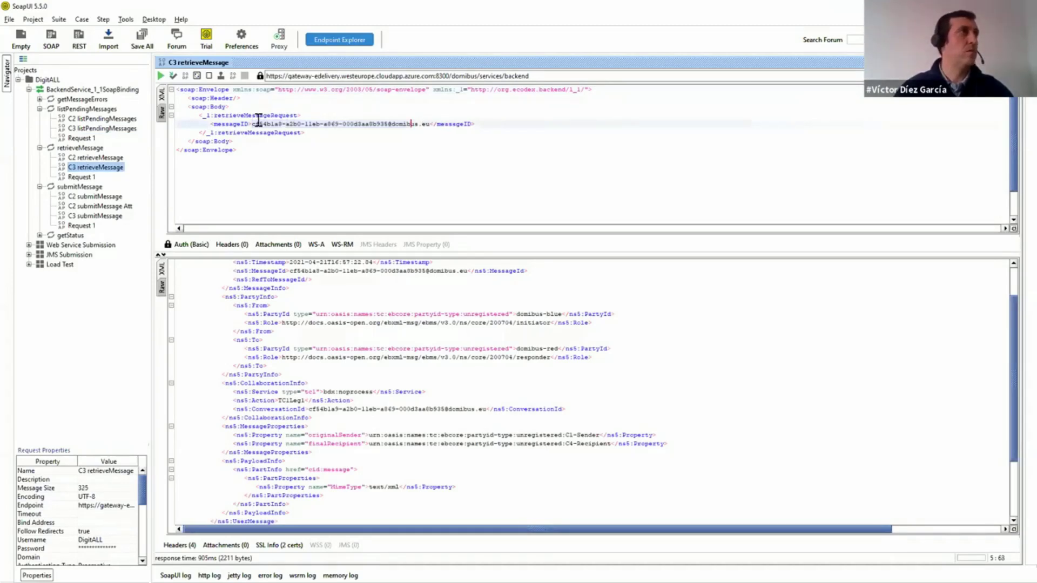
{"action": "left_click_drag", "start_coordinate": [251, 124], "coordinate": [293, 124]}
{"action": "left_click_drag", "start_coordinate": [435, 123], "coordinate": [433, 124]}
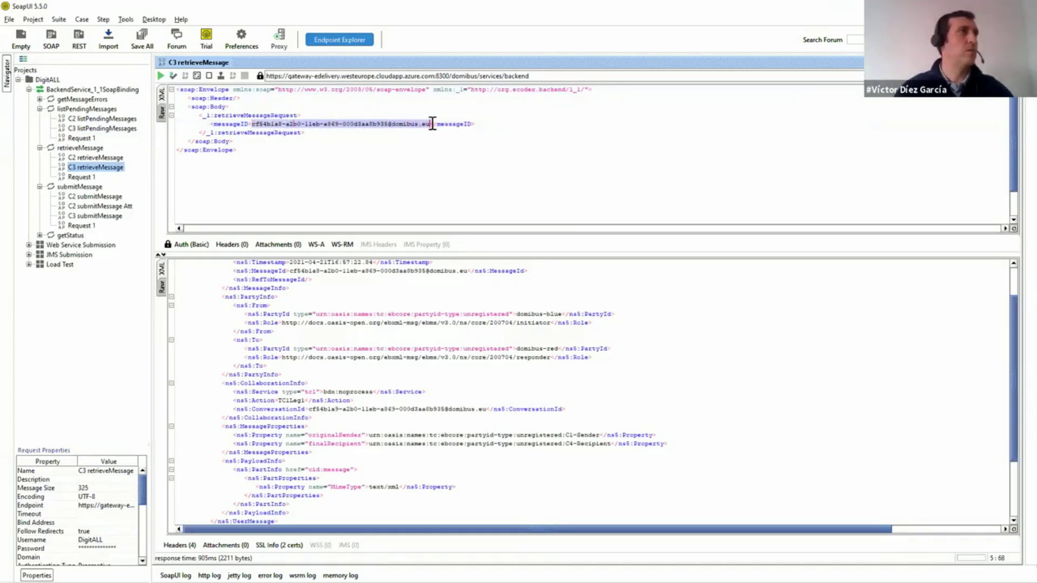
{"action": "left_click", "coordinate": [432, 123]}
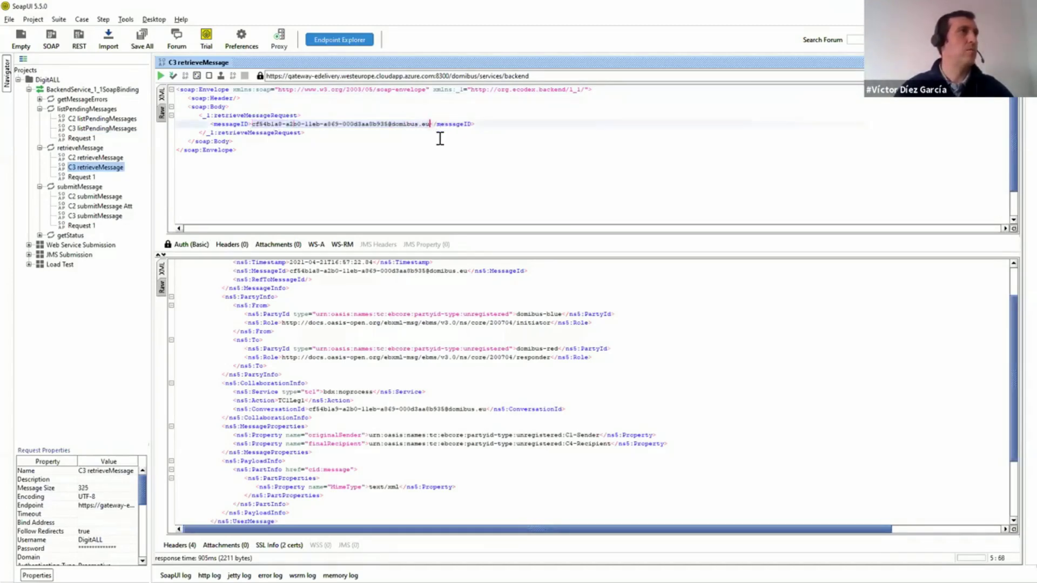
- Copy the last message ID from the C3 listPendingMessages response, replace the messageID in the C3 retrieveMessage request with it and submit
{"action": "left_click", "coordinate": [94, 119]}
{"action": "left_click", "coordinate": [97, 129]}
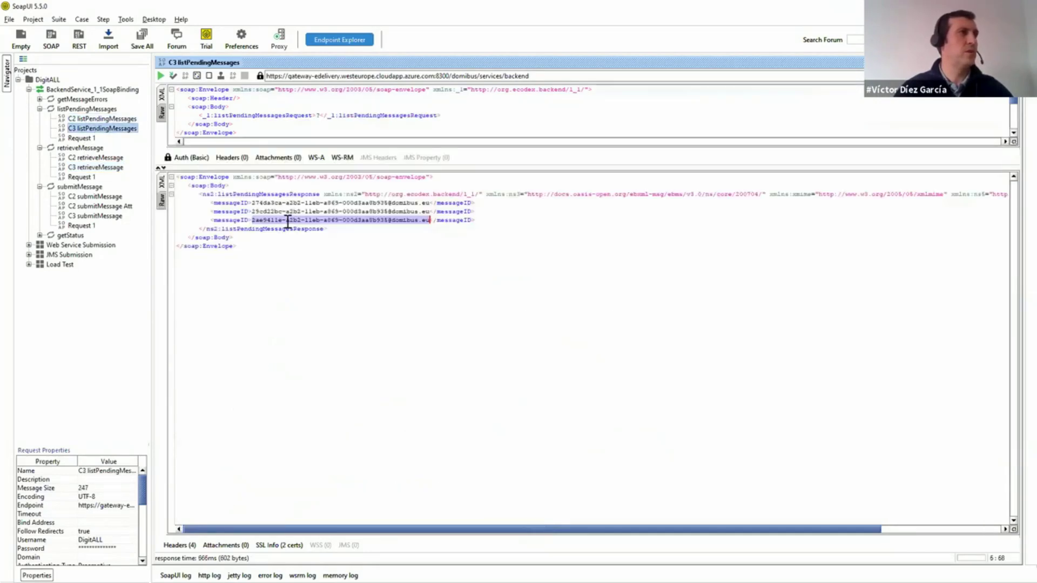
{"action": "right_click", "coordinate": [288, 223]}
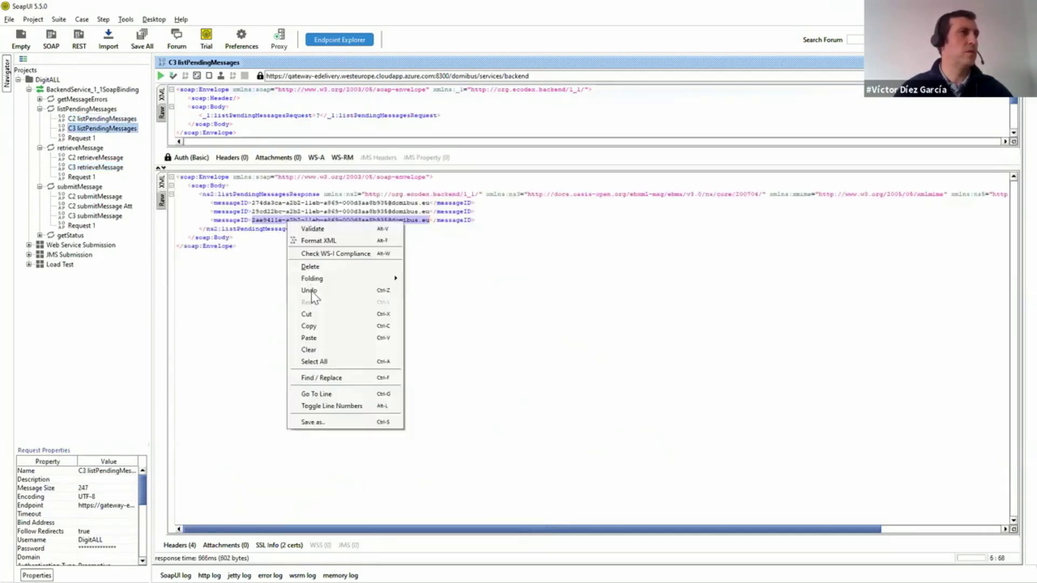
{"action": "left_click", "coordinate": [309, 326]}
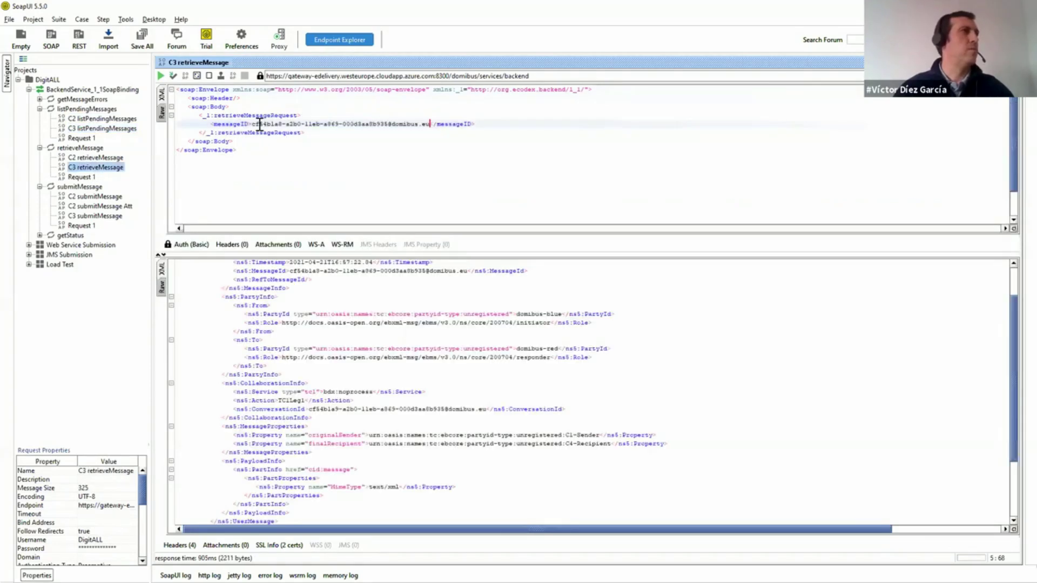
{"action": "left_click_drag", "start_coordinate": [252, 125], "coordinate": [430, 124]}
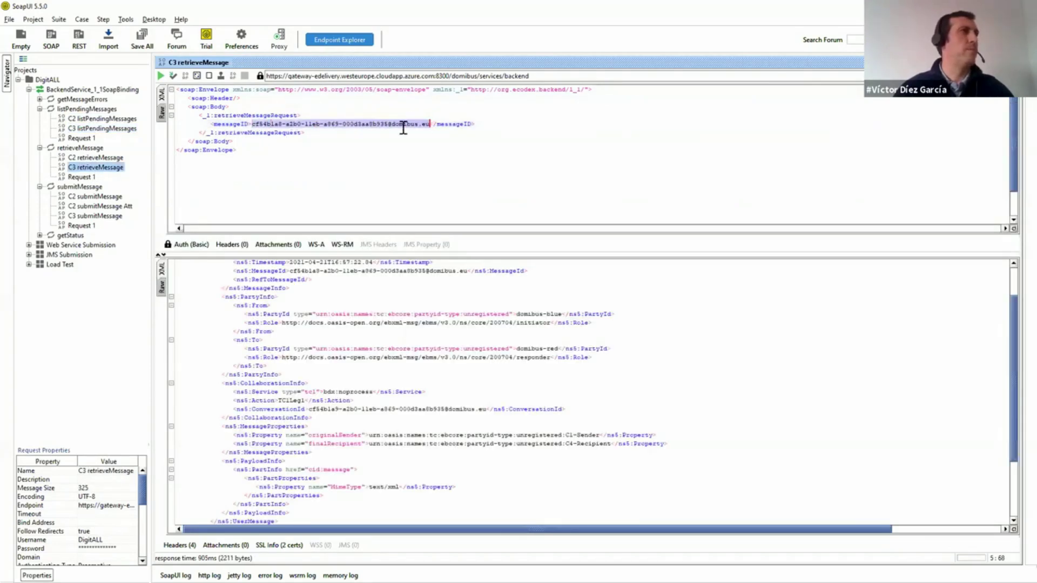
{"action": "key", "text": "ctrl+v"}
{"action": "left_click", "coordinate": [160, 76]}
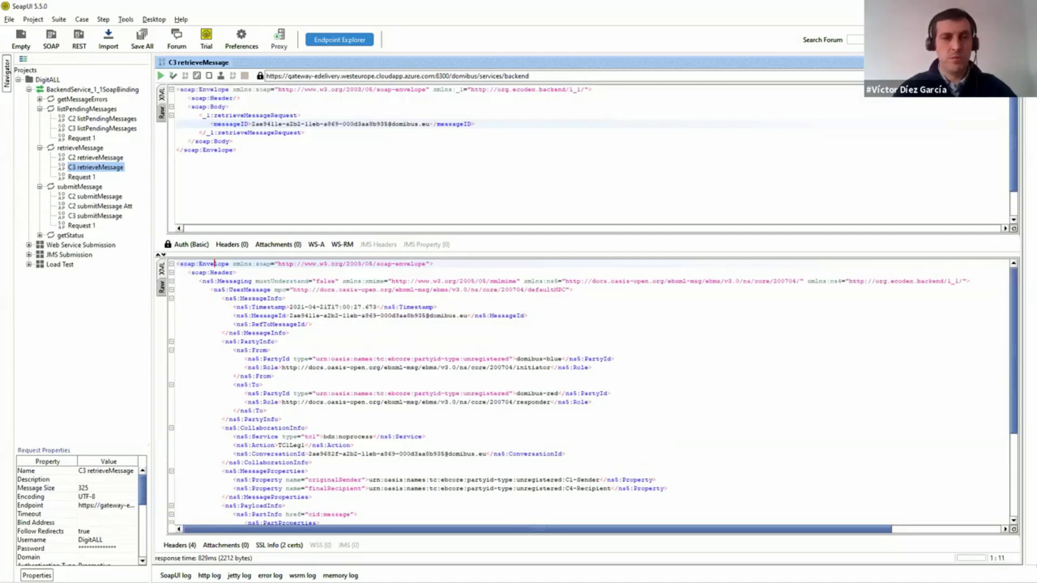
- Switch to the C3 domibus-red console, refresh the message list and copy the second message's ID
{"action": "key", "text": "alt+Tab"}
{"action": "left_click", "coordinate": [246, 157]}
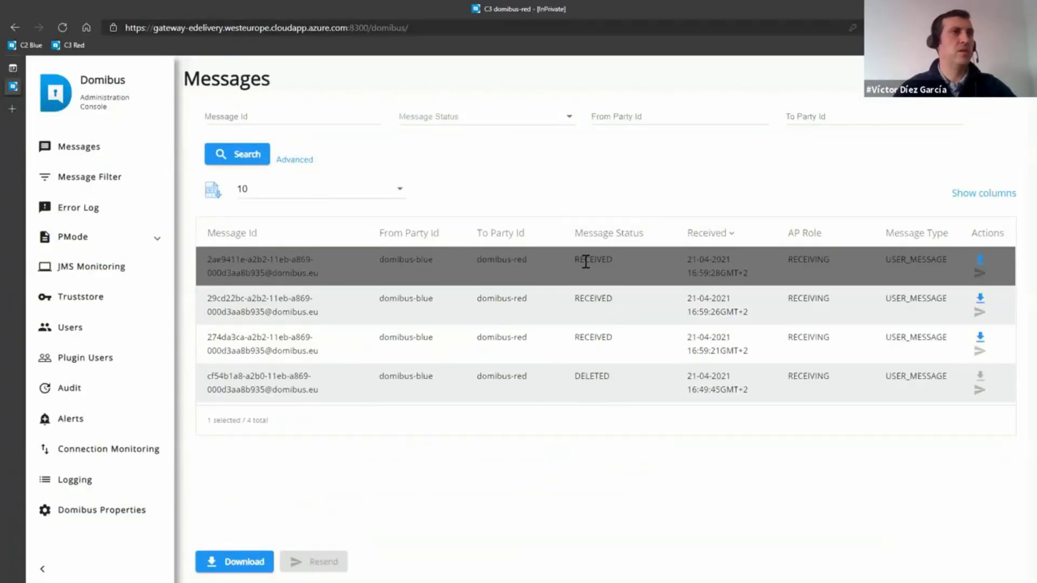
{"action": "left_click_drag", "start_coordinate": [317, 311], "coordinate": [209, 296]}
- Return to SoapUI, replace the messageID in the C3 retrieveMessage request with the second message's ID and submit the request
{"action": "key", "text": "alt+Tab"}
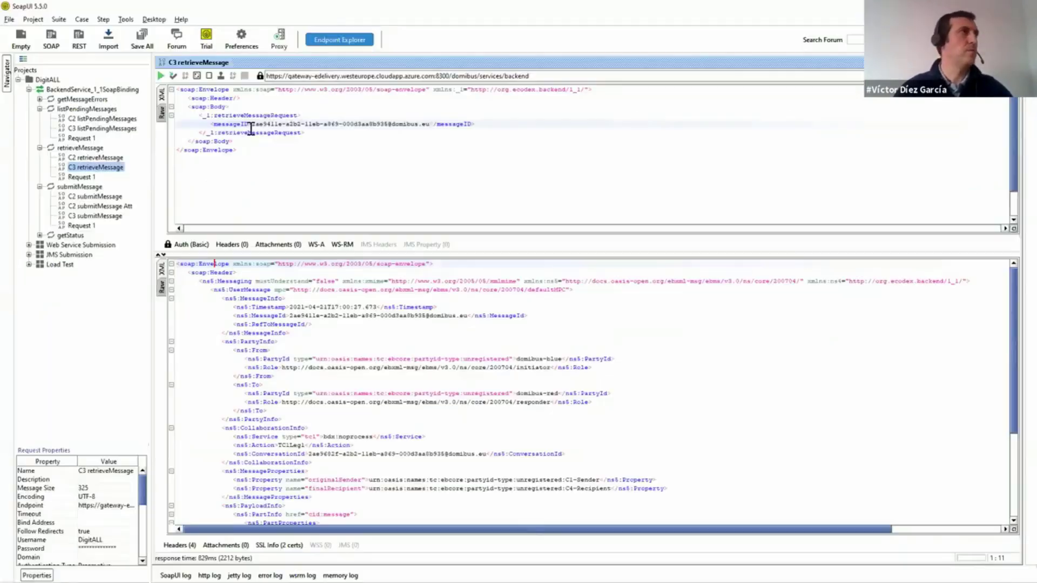
{"action": "left_click_drag", "start_coordinate": [429, 124], "coordinate": [252, 124]}
{"action": "key", "text": "ctrl+v"}
{"action": "left_click", "coordinate": [160, 76]}
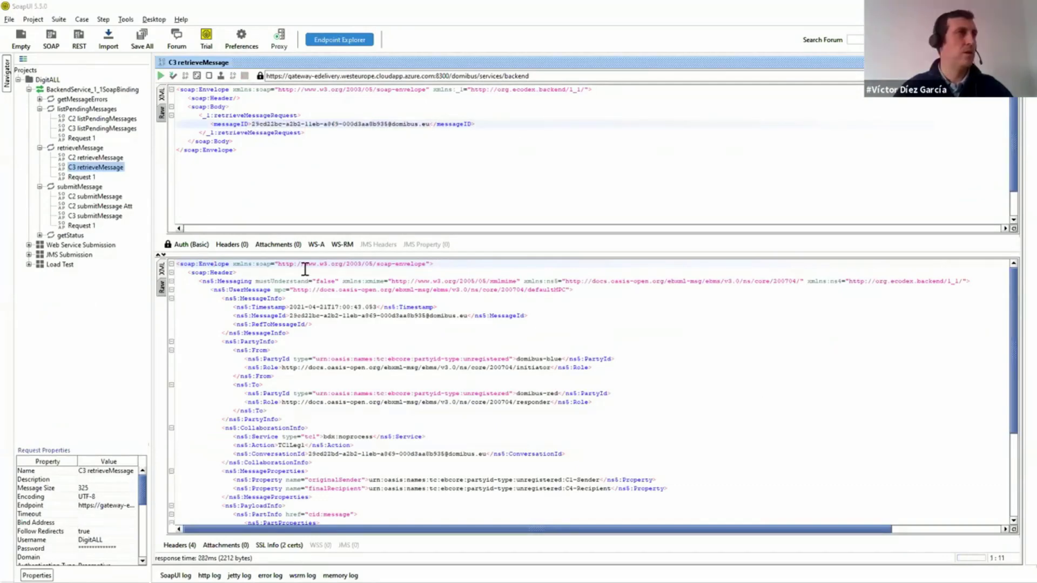
- Switch back to the C3 domibus-red console and refresh the message list to check the statuses of both retrieved messages
{"action": "key", "text": "alt+Tab"}
{"action": "left_click", "coordinate": [246, 156]}
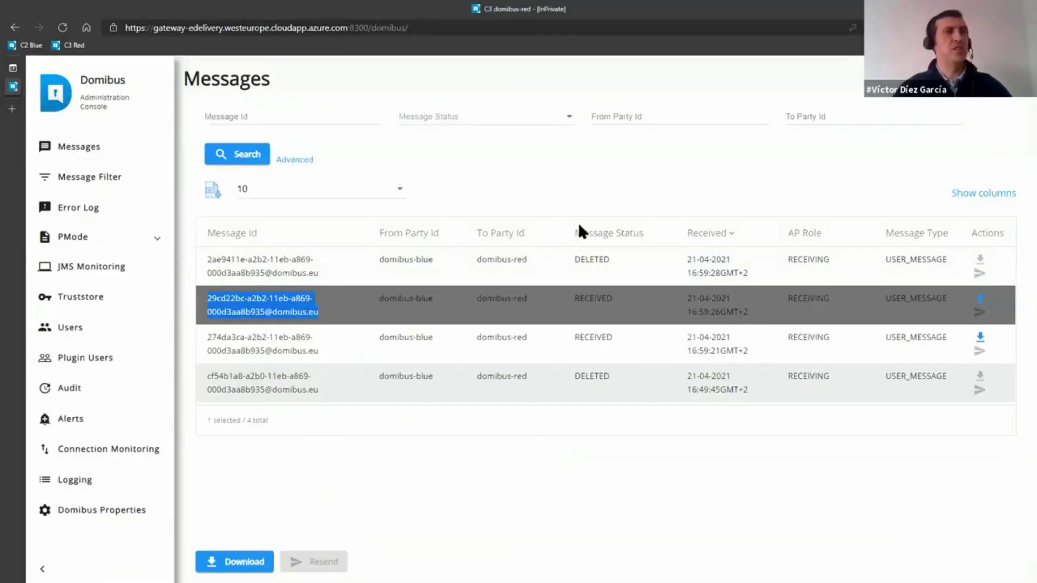
{"action": "left_click", "coordinate": [668, 200]}
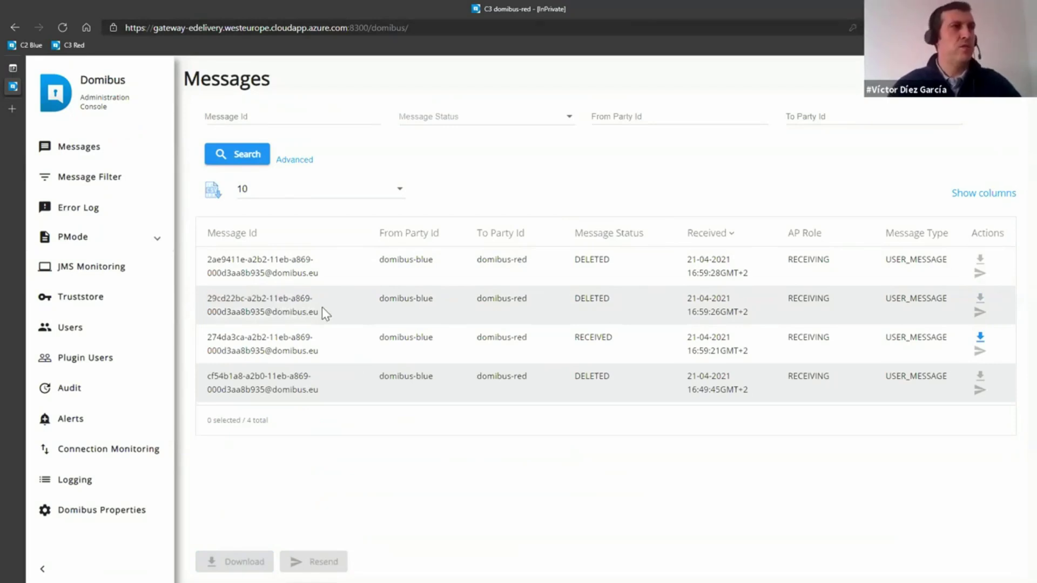
- Open the current PMode of domibus-red and highlight the red_gw party name in the configuration element
{"action": "left_click", "coordinate": [81, 246]}
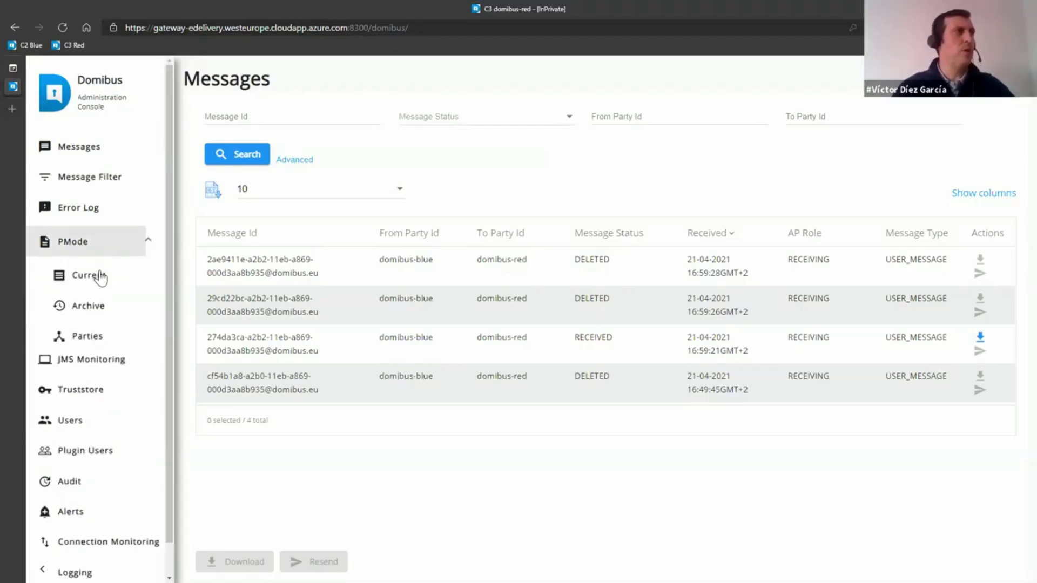
{"action": "left_click", "coordinate": [89, 281]}
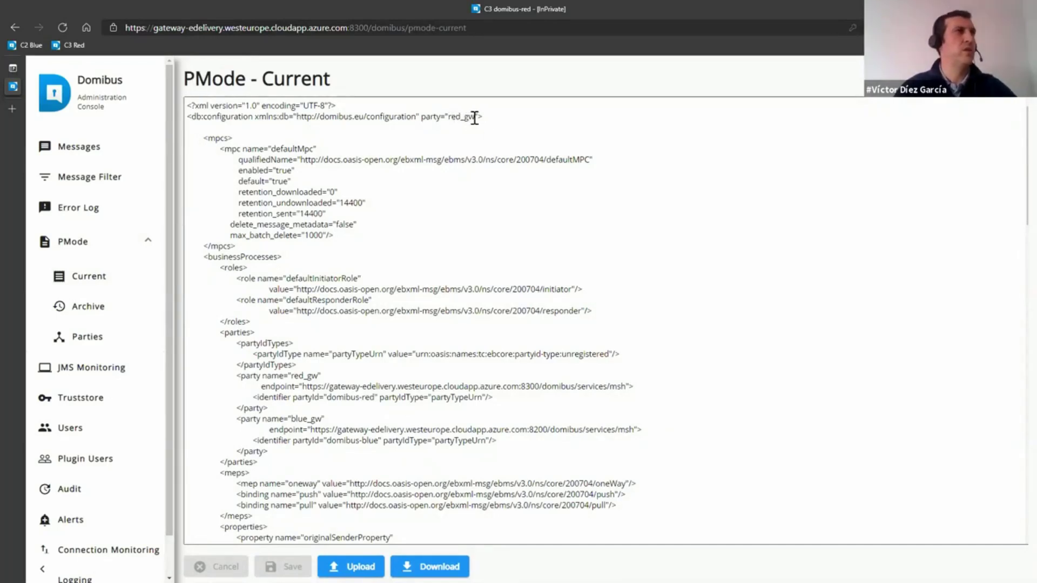
{"action": "double_click", "coordinate": [461, 117]}
{"action": "left_click", "coordinate": [477, 117]}
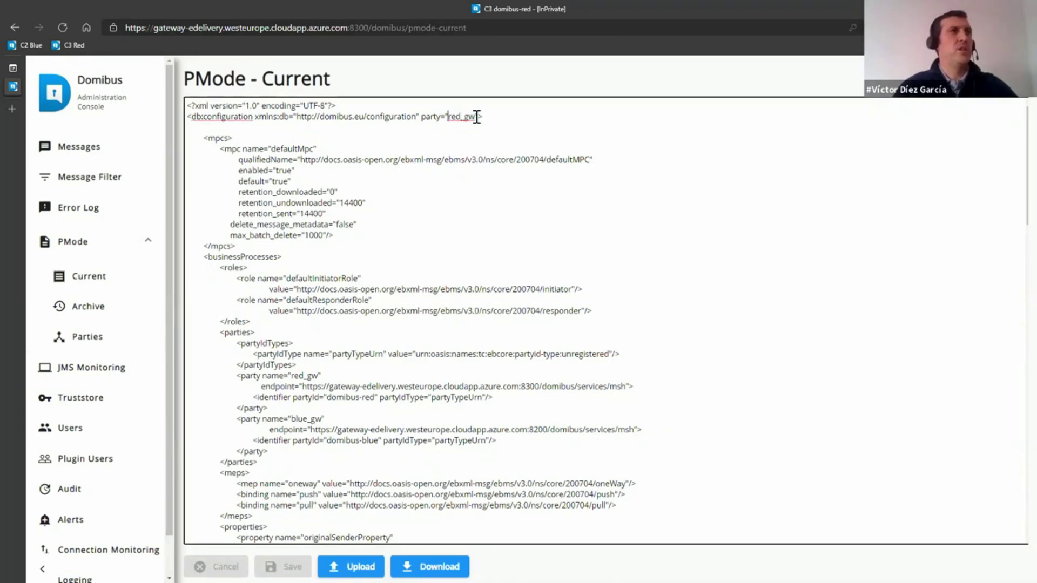
{"action": "double_click", "coordinate": [461, 116]}
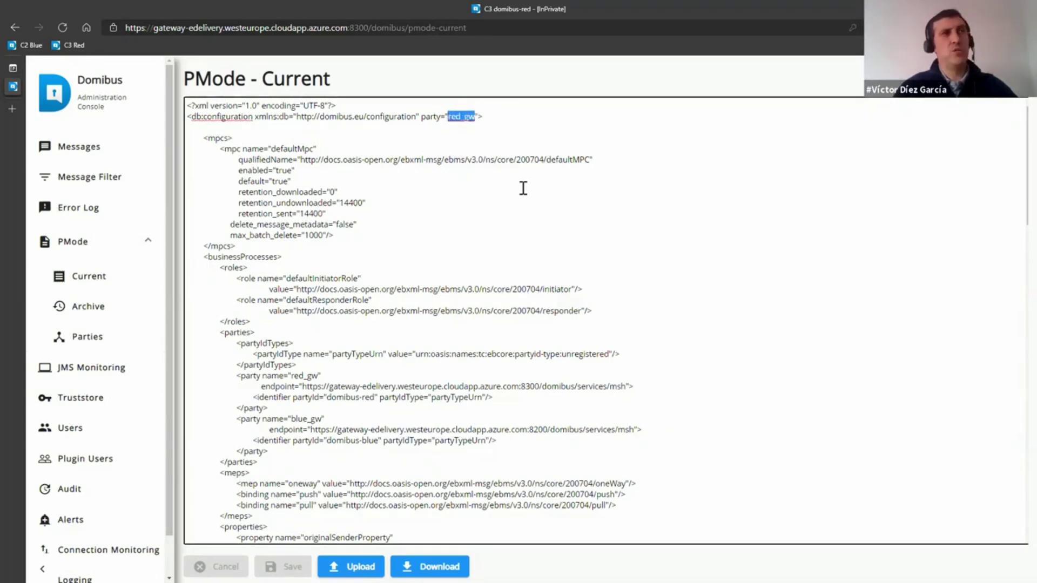
- Examine the red_gw and blue_gw party definitions with their endpoints and identifiers in the PMode's parties section
{"action": "scroll", "coordinate": [524, 187], "scroll_direction": "down", "scroll_amount": 3}
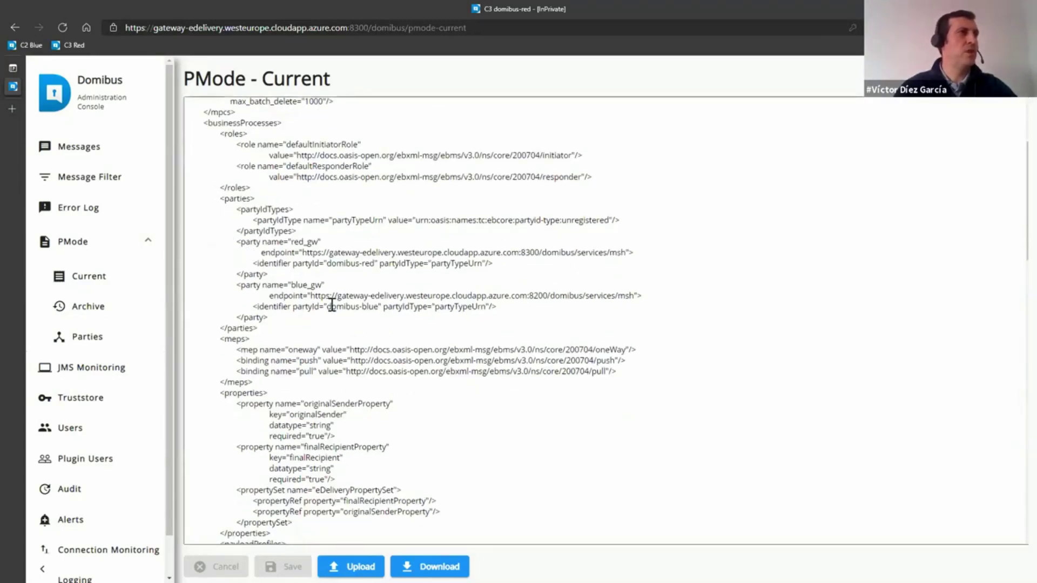
{"action": "left_click_drag", "start_coordinate": [189, 241], "coordinate": [508, 319]}
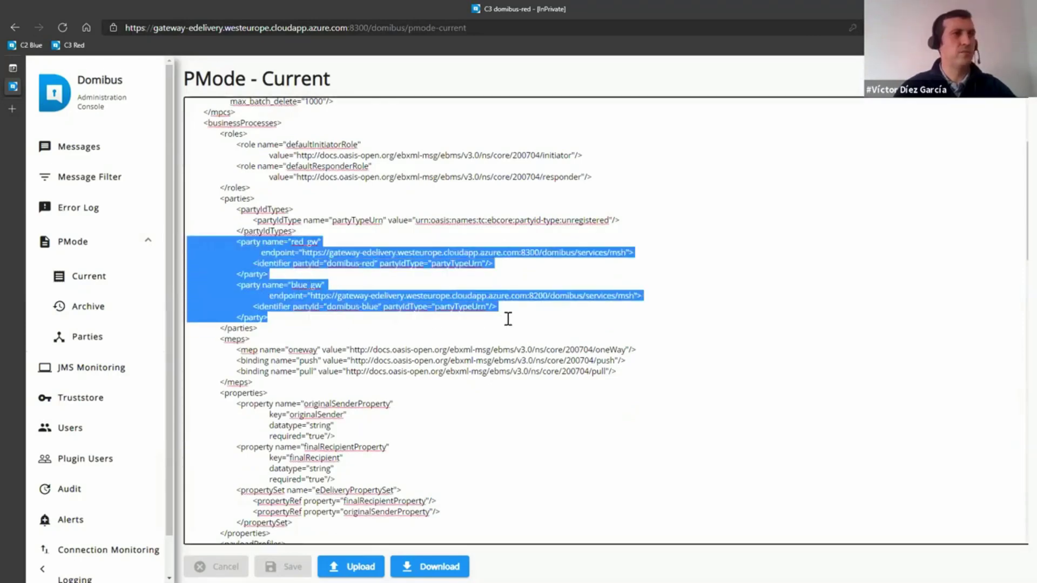
{"action": "key", "text": "Right"}
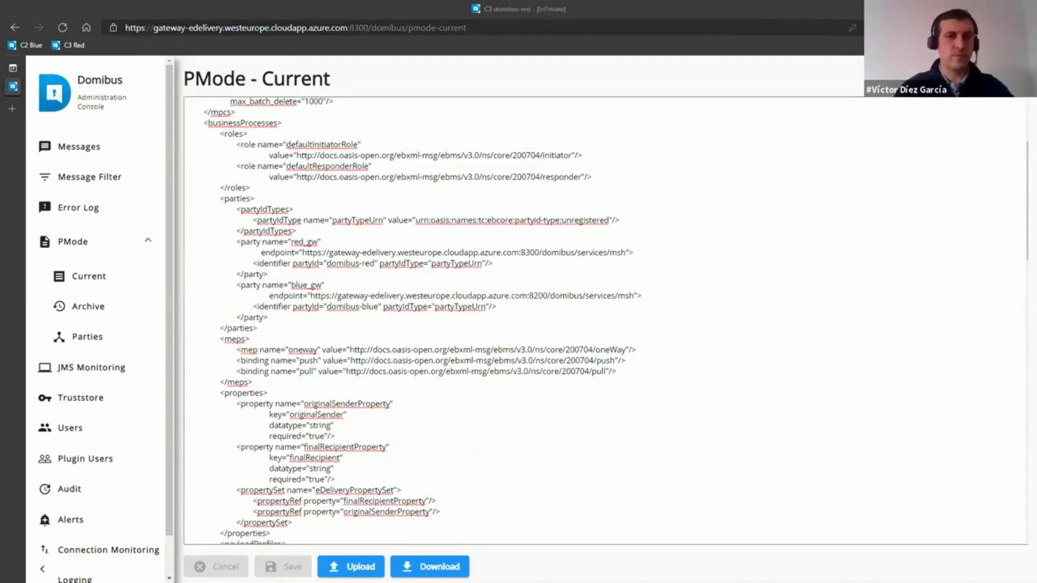
- Switch to the presentation and go back through the slides to the Configure Parties Container slide
{"action": "key", "text": "alt+Tab"}
{"action": "key", "text": "Right"}
{"action": "key", "text": "Left"}
{"action": "key", "text": "Left"}
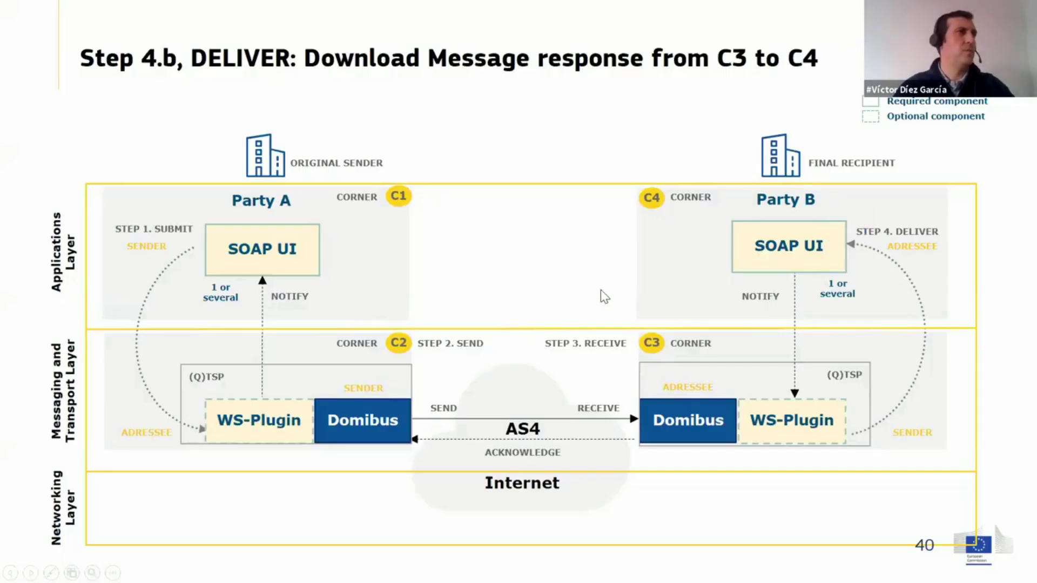
{"action": "key", "text": "Left"}
{"action": "key", "text": "Left"}
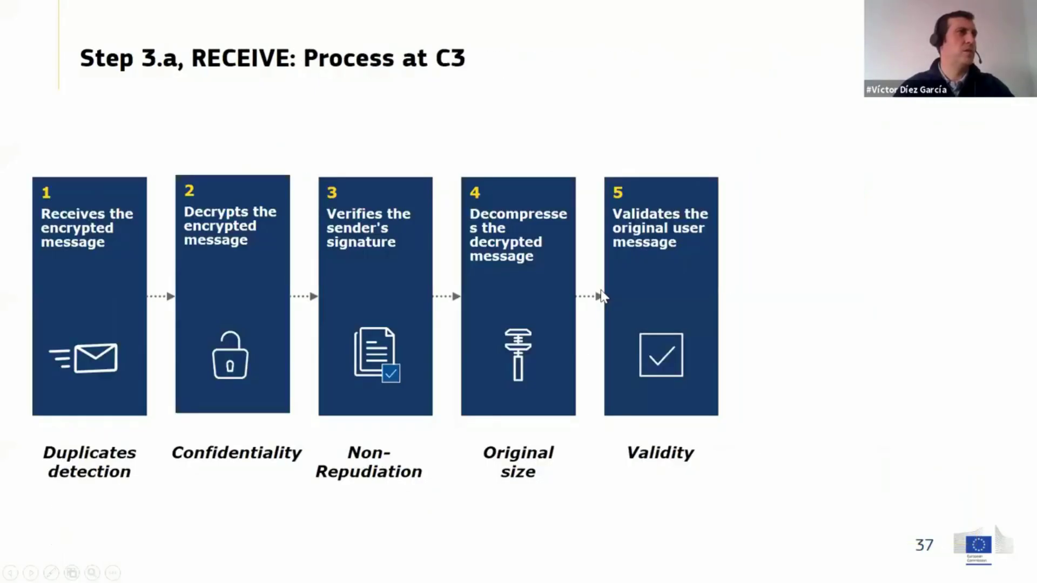
{"action": "key", "text": "Left"}
{"action": "key", "text": "Left"}
{"action": "key", "text": "Left"}
{"action": "key", "text": "Left"}
{"action": "key", "text": "Left"}
{"action": "key", "text": "Left"}
{"action": "key", "text": "Left"}
{"action": "key", "text": "Left"}
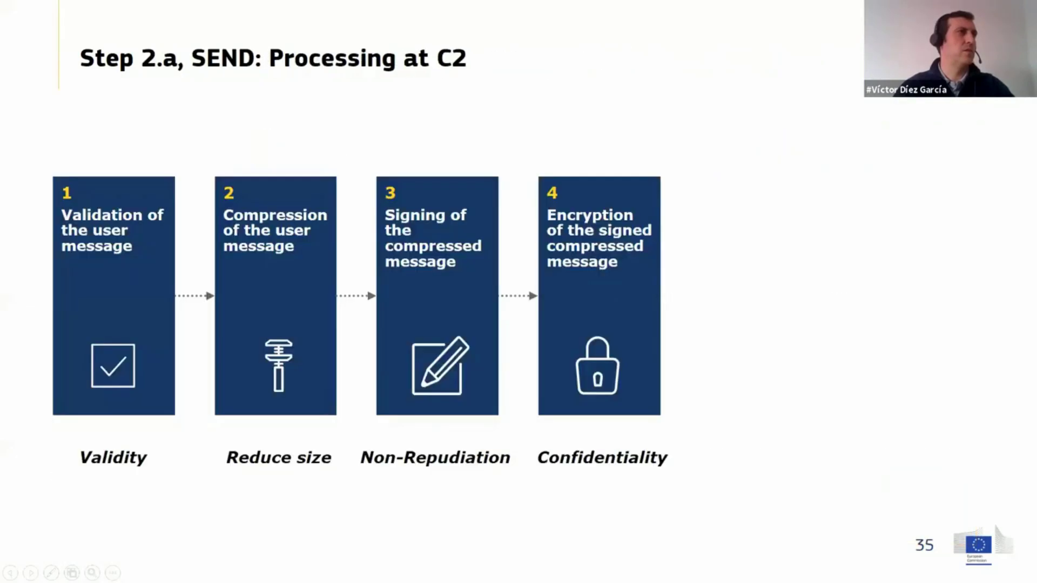
{"action": "key", "text": "Left"}
{"action": "key", "text": "Left"}
{"action": "key", "text": "Left"}
{"action": "key", "text": "Left"}
{"action": "key", "text": "Left"}
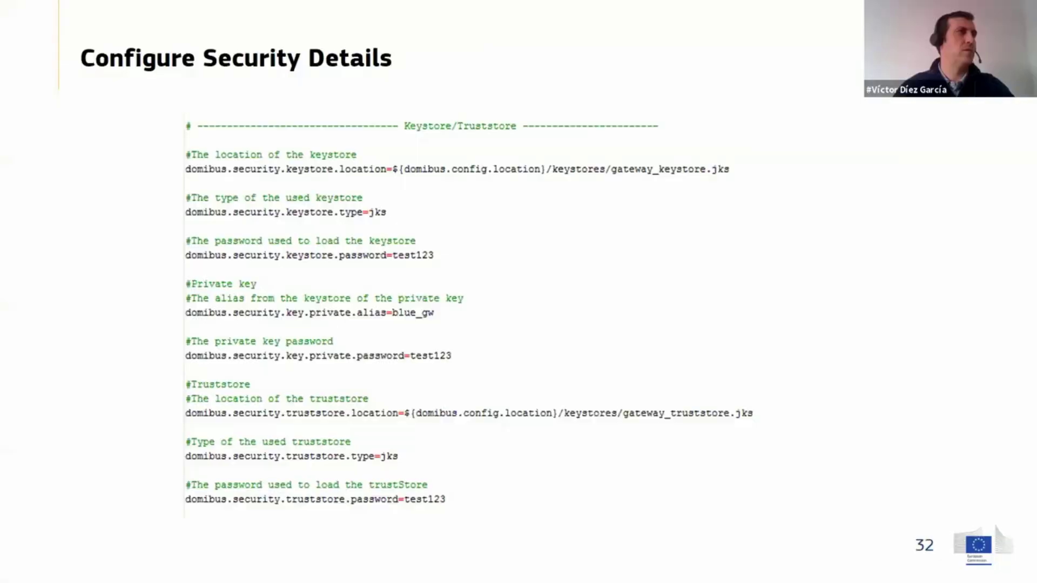
{"action": "key", "text": "Left"}
{"action": "key", "text": "Left"}
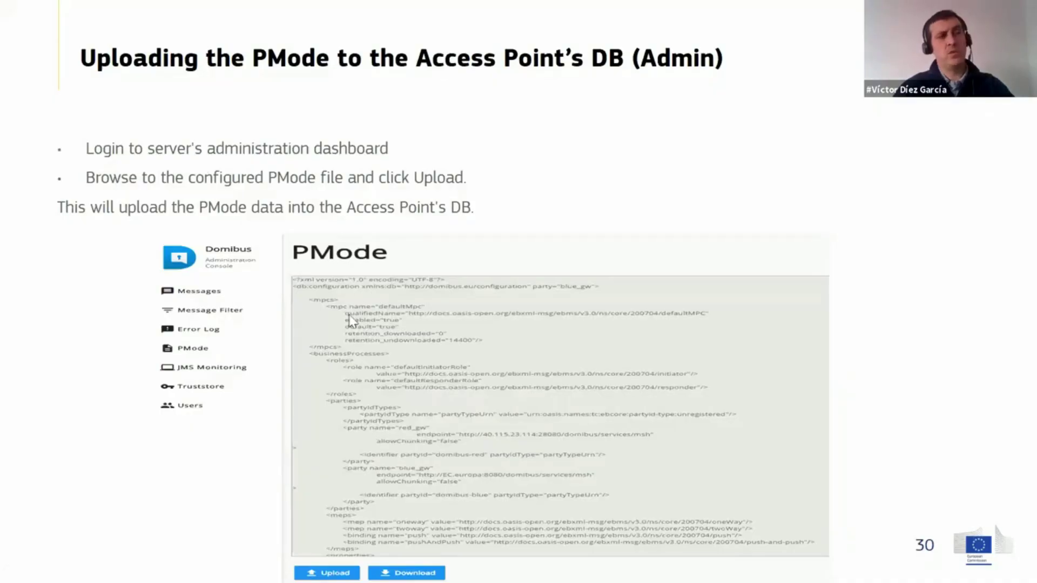
{"action": "key", "text": "Left"}
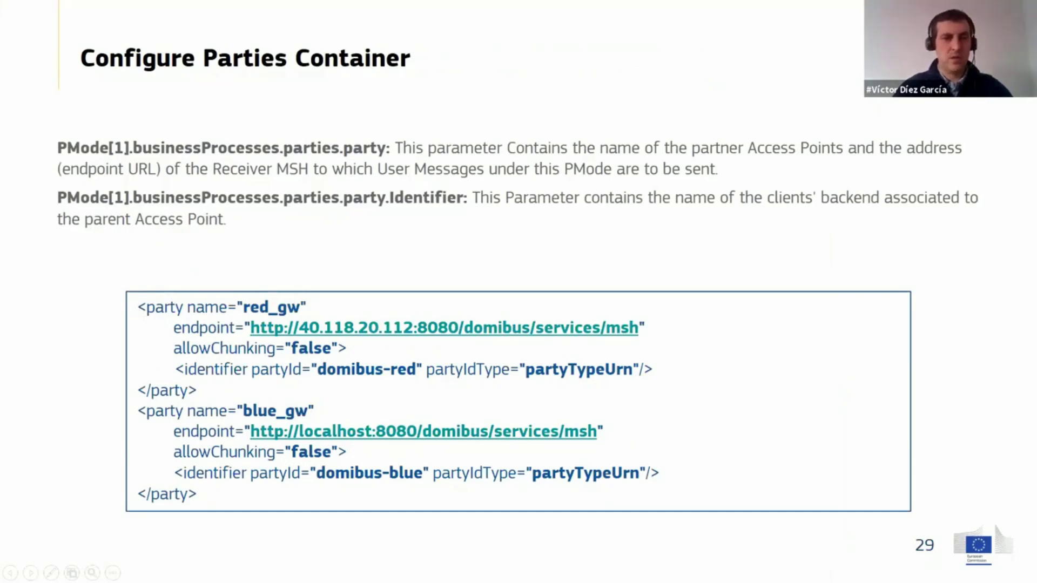
- Return to the domibus-red PMode and examine the red_gw endpoint, its port, and the domibus-red and domibus-blue party identifiers
{"action": "key", "text": "alt+Tab"}
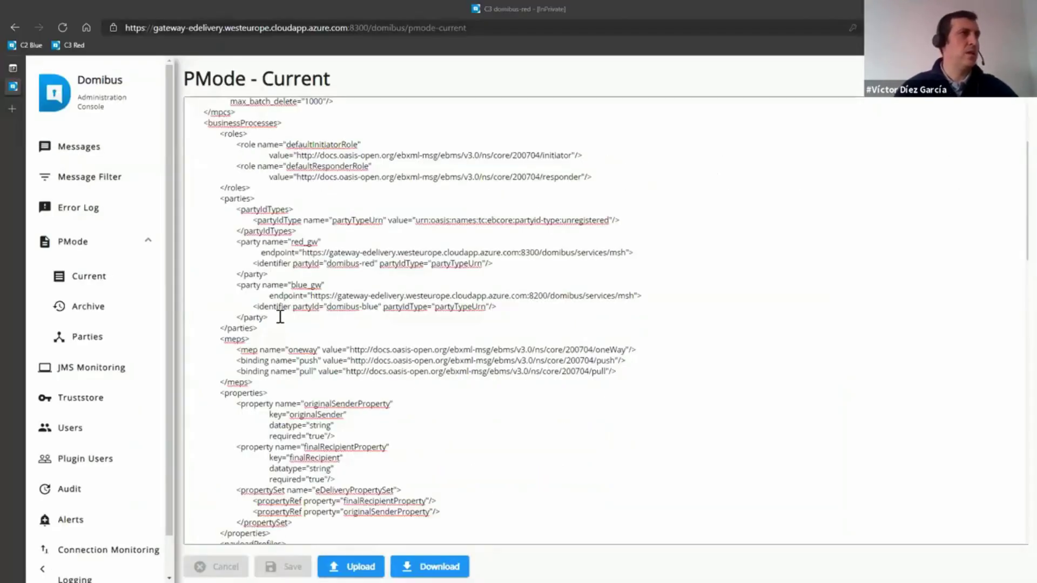
{"action": "left_click_drag", "start_coordinate": [186, 319], "coordinate": [185, 219]}
{"action": "left_click", "coordinate": [302, 252]}
{"action": "left_click", "coordinate": [621, 252], "text": "shift"}
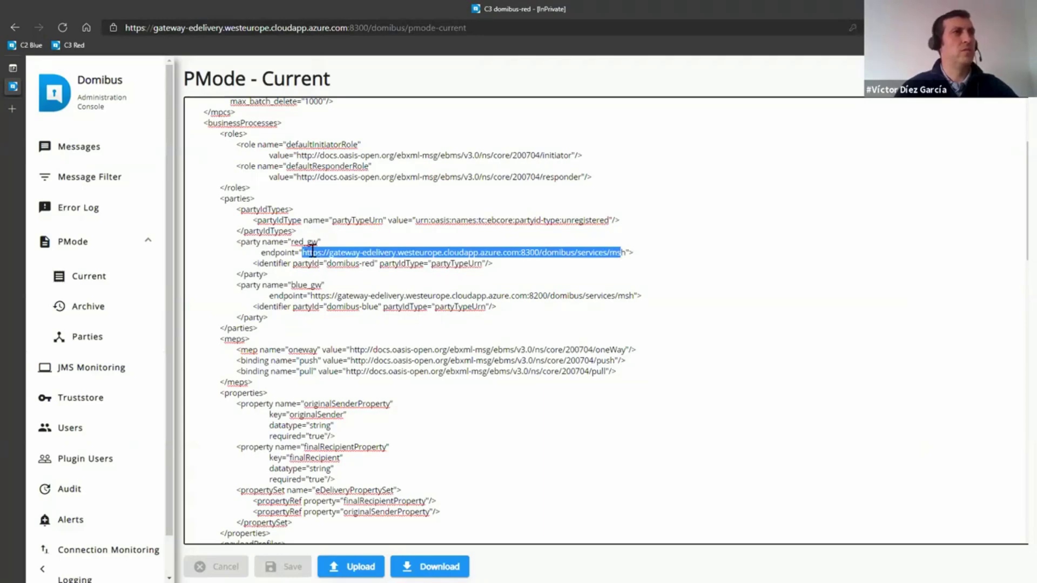
{"action": "left_click", "coordinate": [327, 263]}
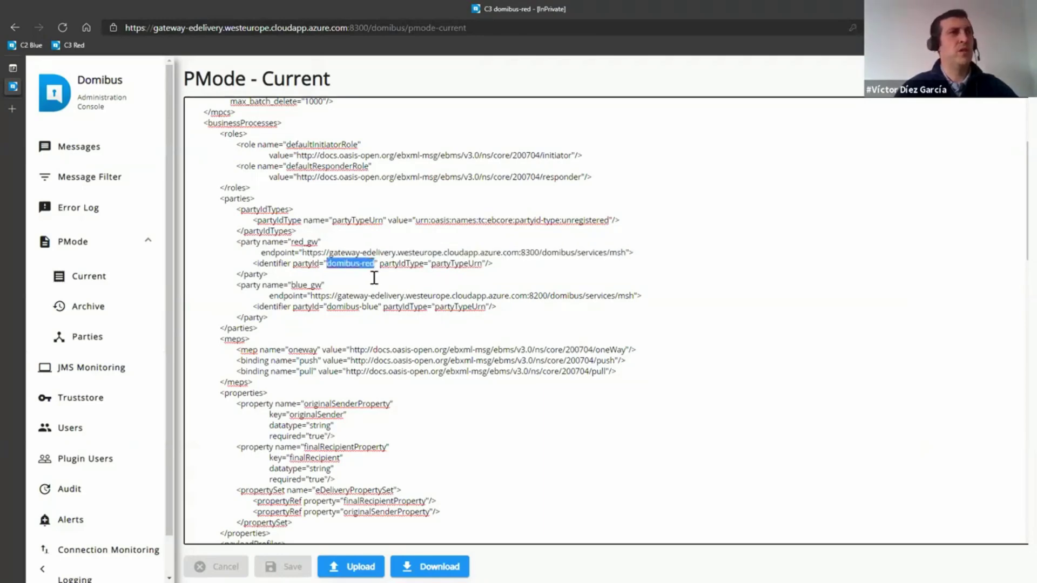
{"action": "left_click_drag", "start_coordinate": [327, 306], "coordinate": [367, 307]}
{"action": "left_click", "coordinate": [367, 307]}
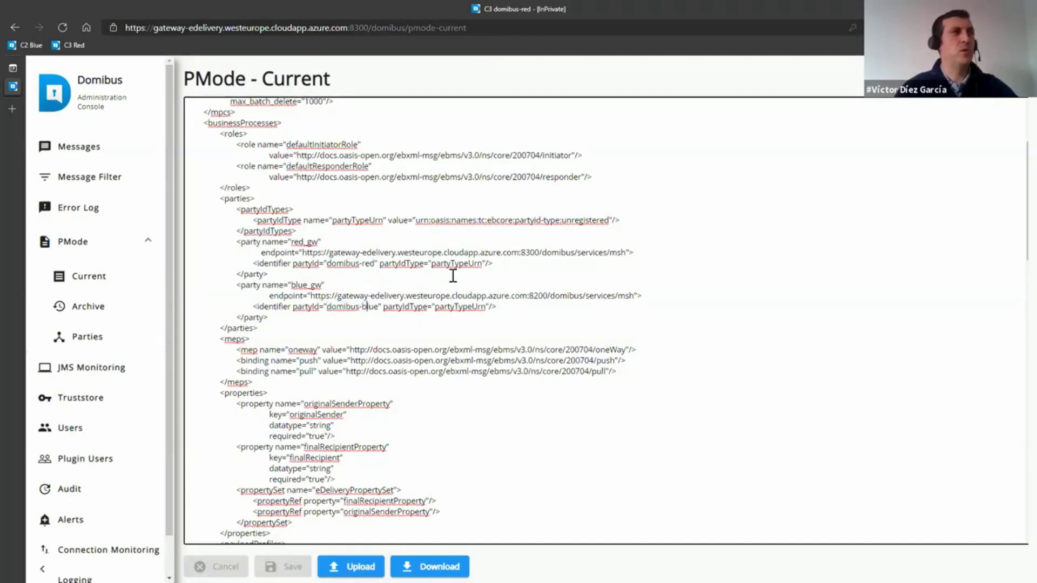
{"action": "left_click_drag", "start_coordinate": [521, 253], "coordinate": [540, 253]}
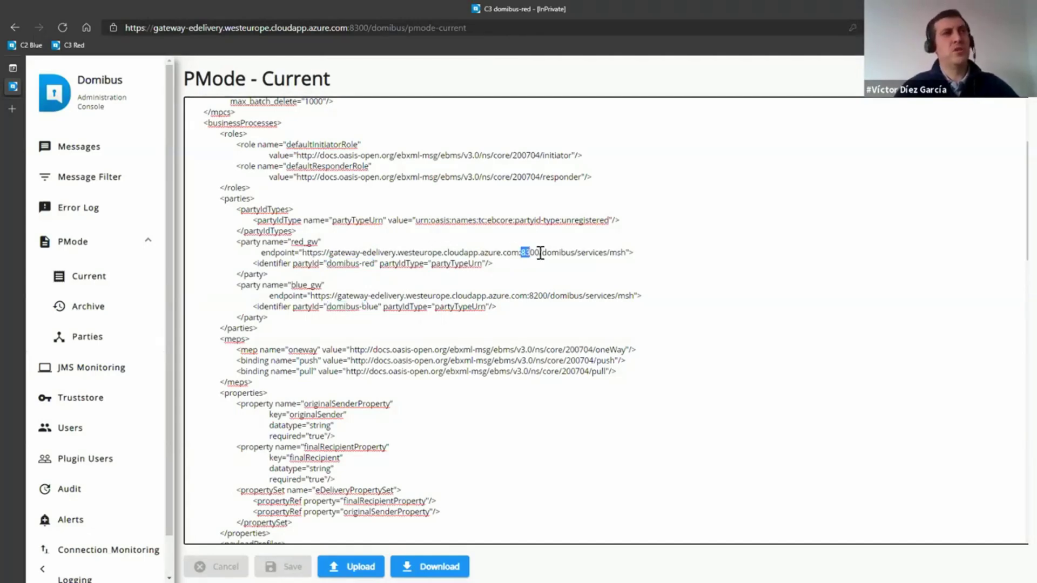
{"action": "left_click", "coordinate": [565, 294]}
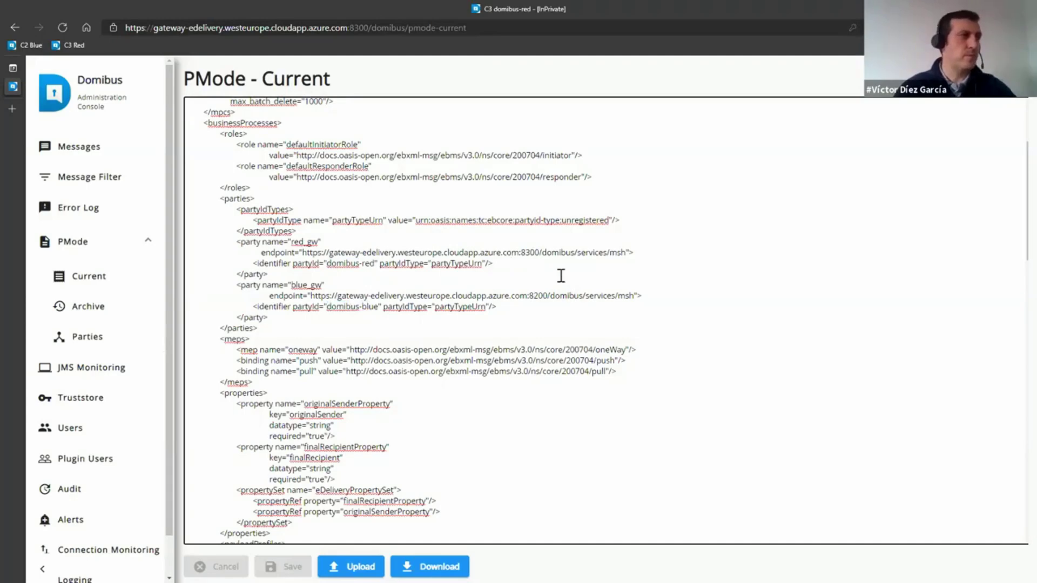
- Look through the rest of the PMode, including its legs and process definition, for the message retention settings
{"action": "scroll", "coordinate": [561, 276], "scroll_direction": "down", "scroll_amount": 4}
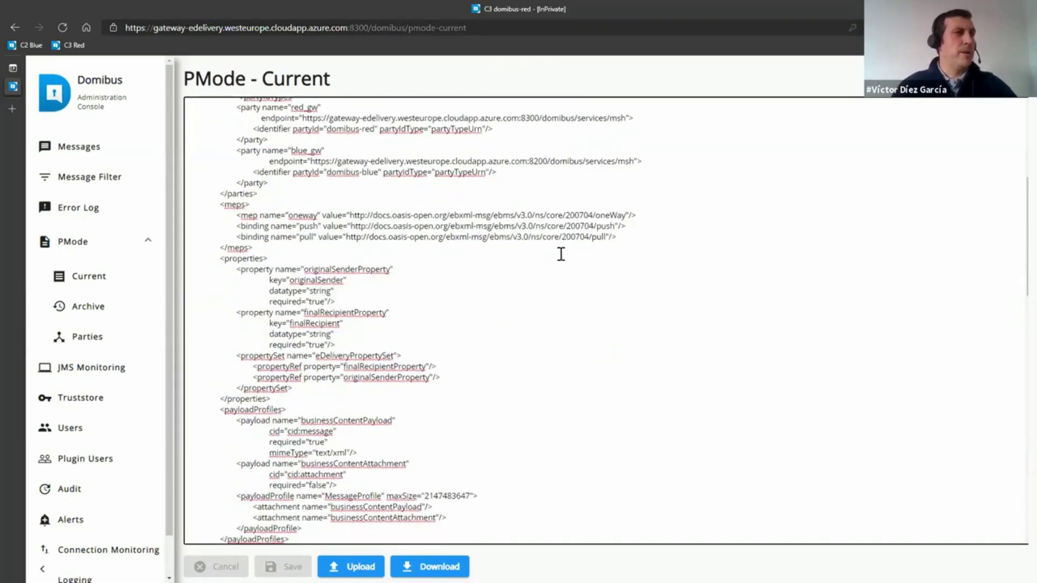
{"action": "scroll", "coordinate": [561, 255], "scroll_direction": "down", "scroll_amount": 4}
{"action": "scroll", "coordinate": [561, 255], "scroll_direction": "down", "scroll_amount": 8}
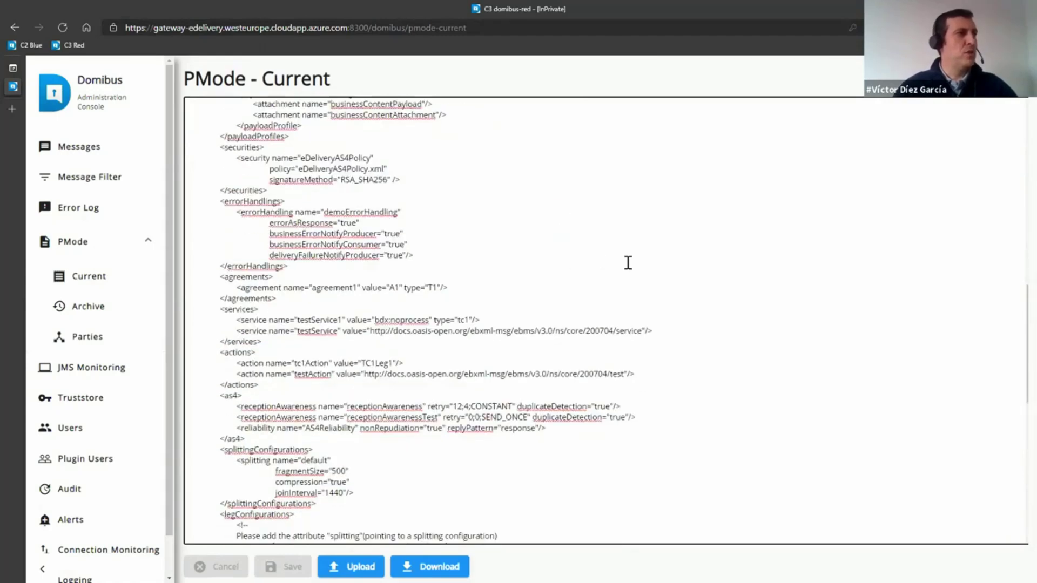
{"action": "scroll", "coordinate": [627, 263], "scroll_direction": "down", "scroll_amount": 15}
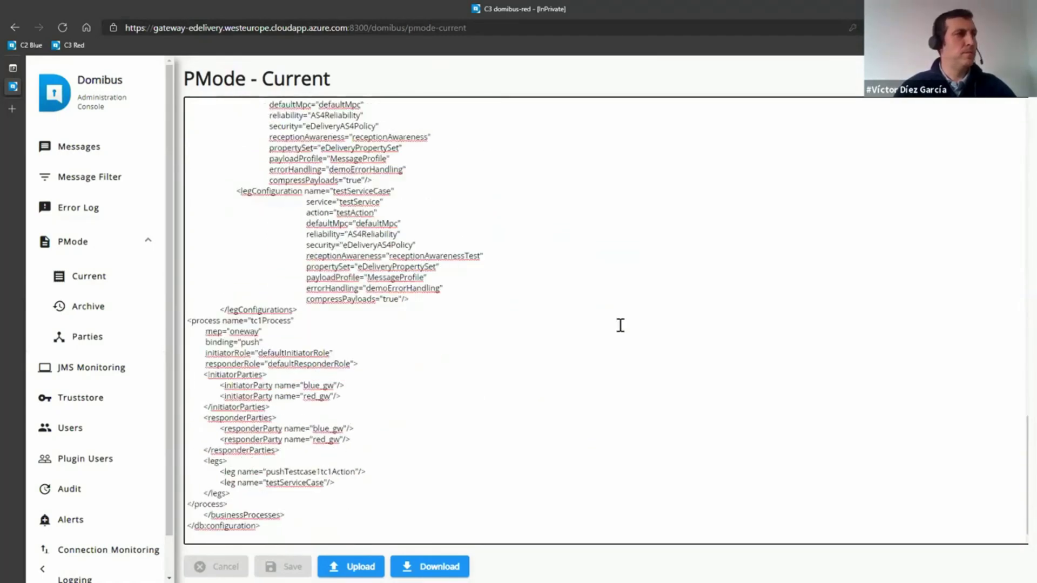
{"action": "key", "text": "ctrl+f"}
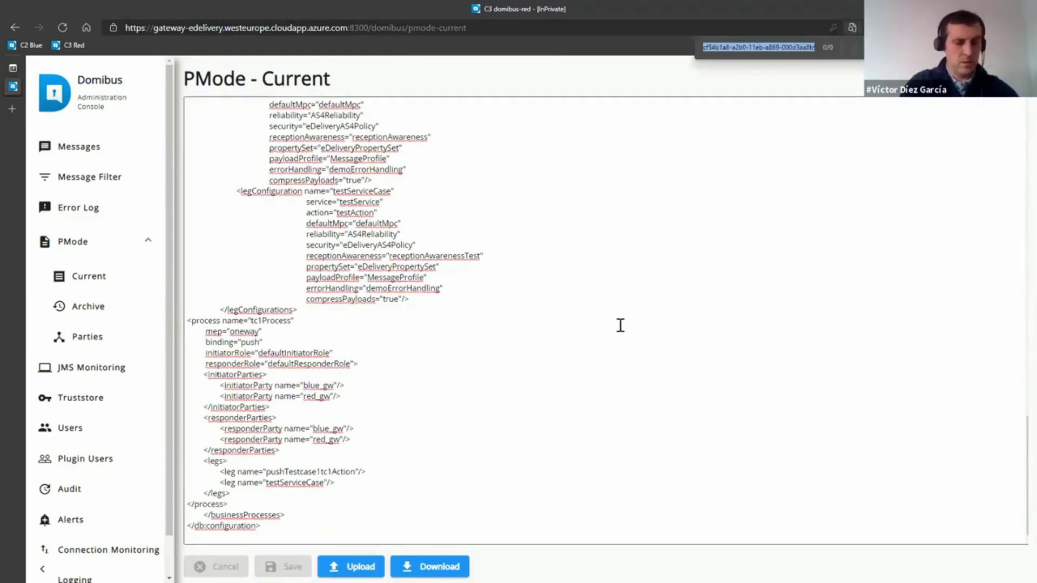
{"action": "scroll", "coordinate": [620, 325], "scroll_direction": "up", "scroll_amount": 6}
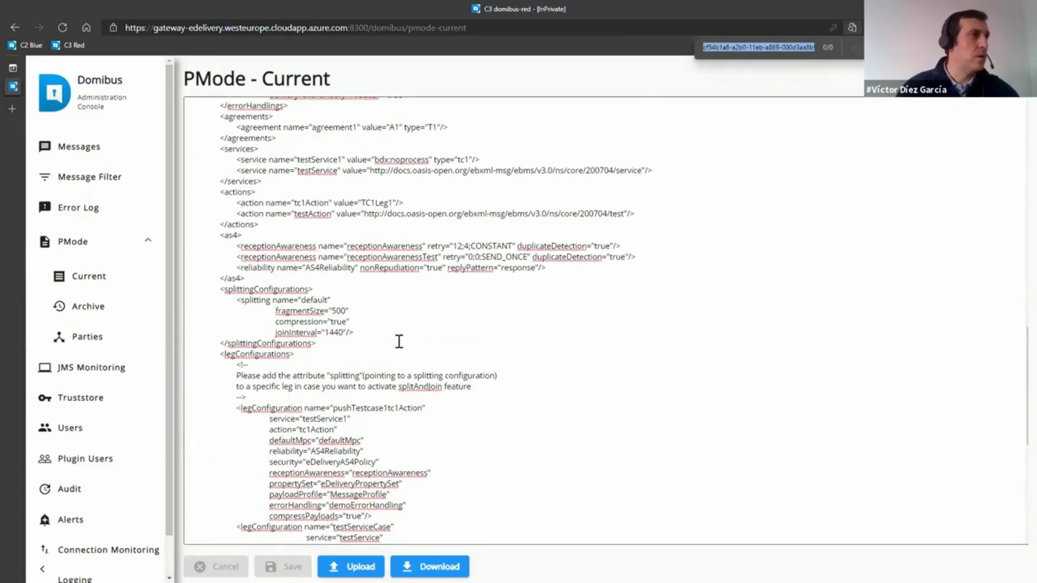
{"action": "scroll", "coordinate": [372, 335], "scroll_direction": "up", "scroll_amount": 3}
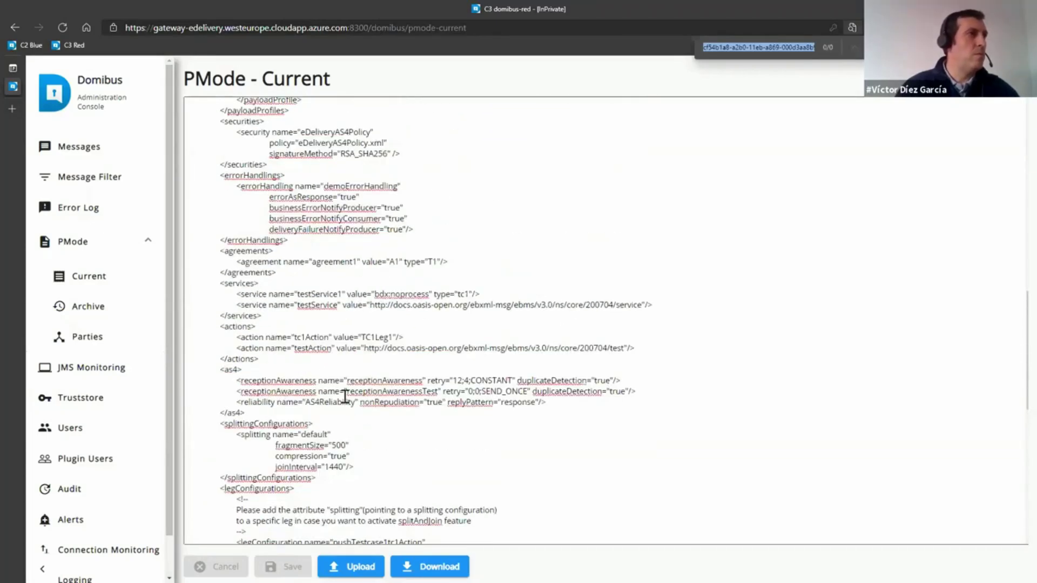
{"action": "scroll", "coordinate": [338, 374], "scroll_direction": "up", "scroll_amount": 8}
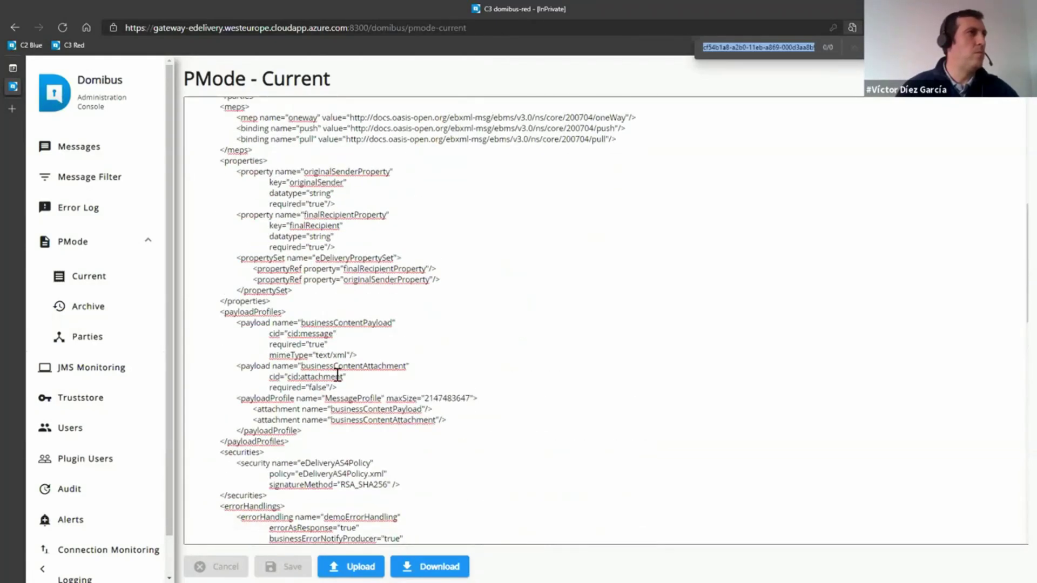
{"action": "scroll", "coordinate": [337, 374], "scroll_direction": "up", "scroll_amount": 5}
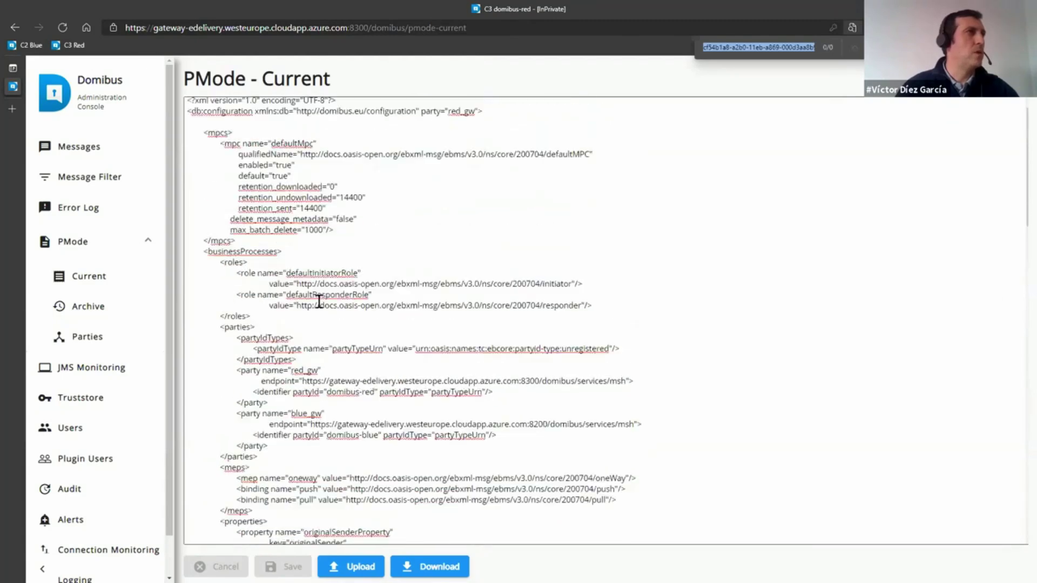
- Set retention_downloaded of the defaultMpc to 60 in the domibus-red PMode
{"action": "left_click", "coordinate": [291, 225]}
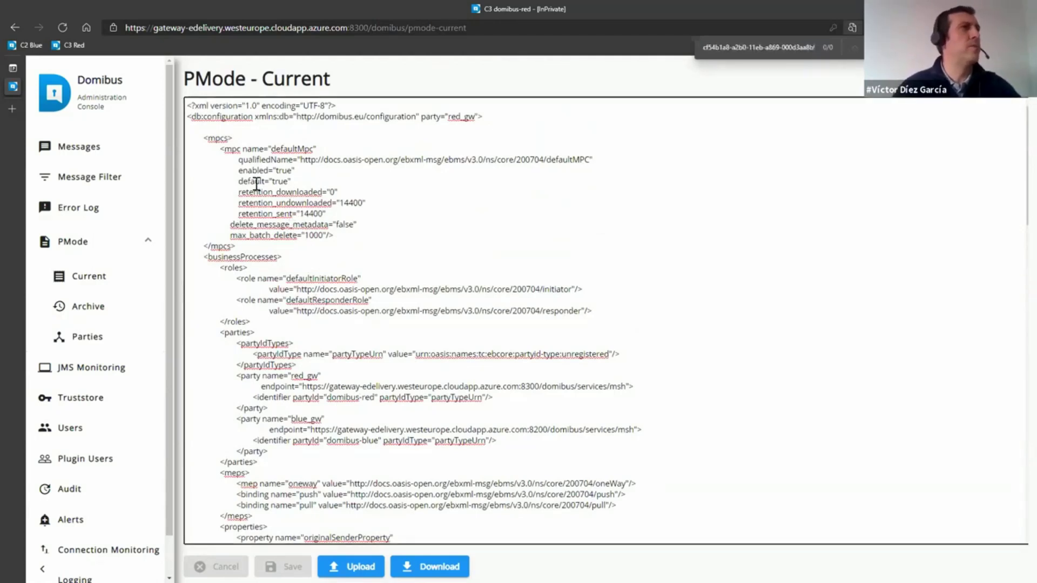
{"action": "left_click_drag", "start_coordinate": [242, 190], "coordinate": [340, 192]}
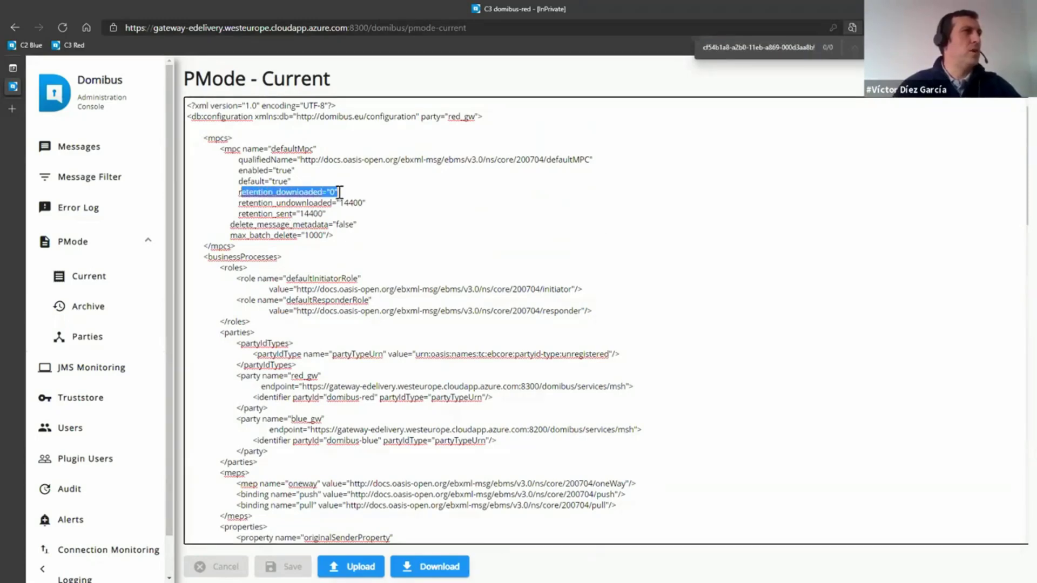
{"action": "left_click", "coordinate": [243, 194]}
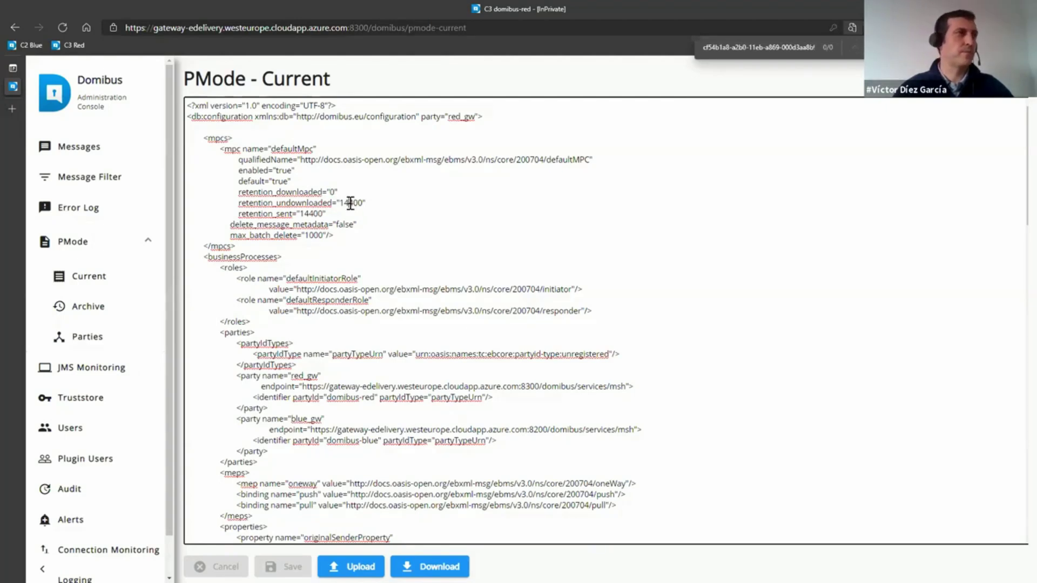
{"action": "double_click", "coordinate": [333, 192]}
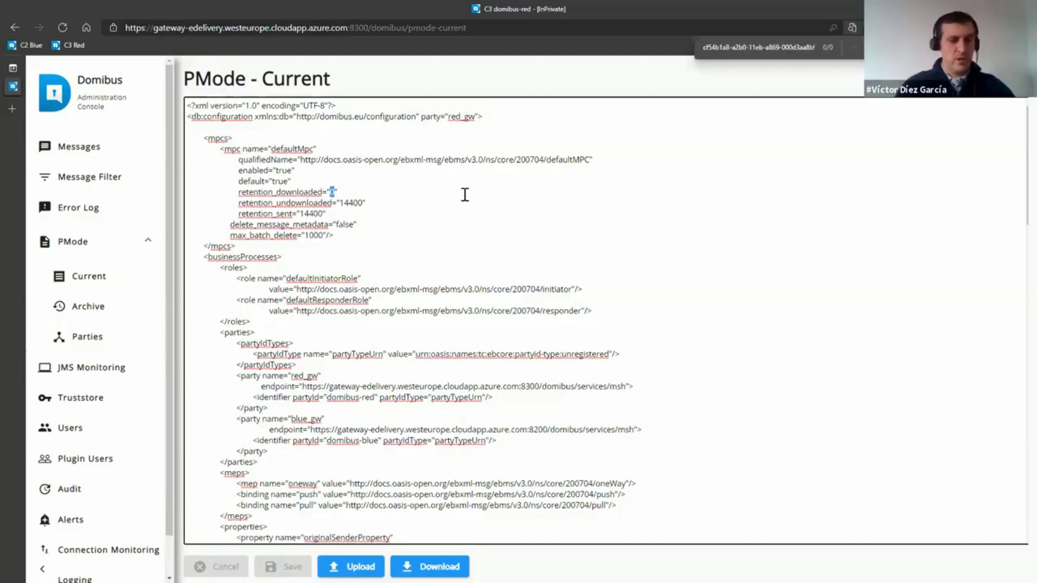
{"action": "type", "text": "60"}
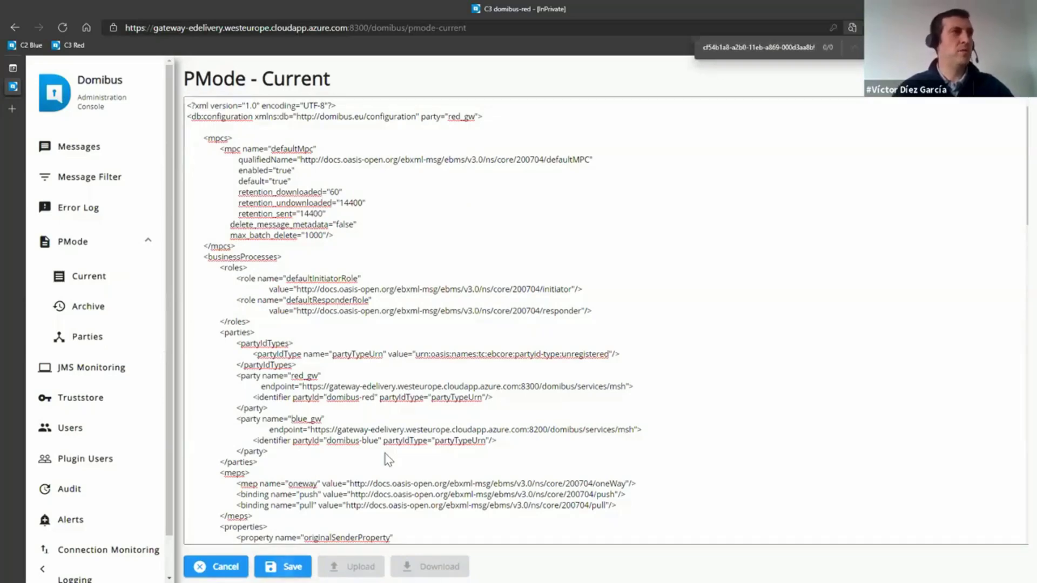
- Save the PMode changes with the description "Change retention policy"
{"action": "left_click", "coordinate": [281, 566]}
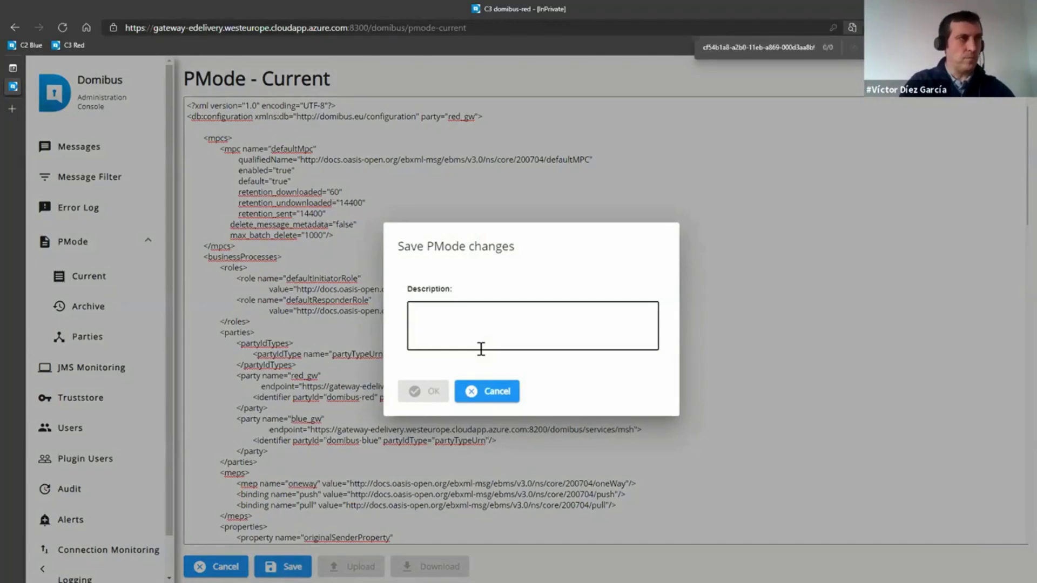
{"action": "type", "text": "C"}
{"action": "key", "text": "BackSpace"}
{"action": "type", "text": "Change"}
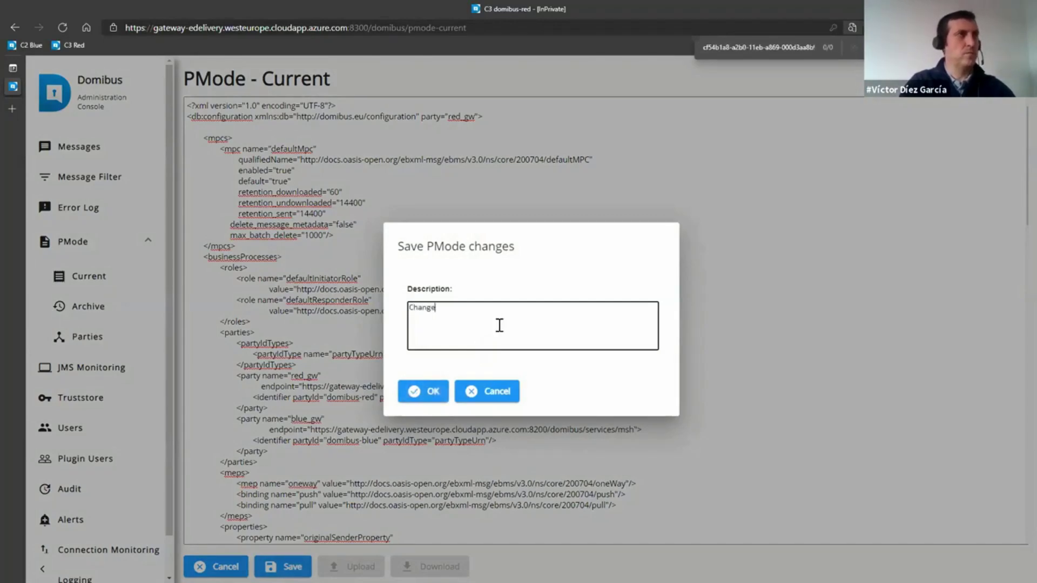
{"action": "type", "text": " retention pol"}
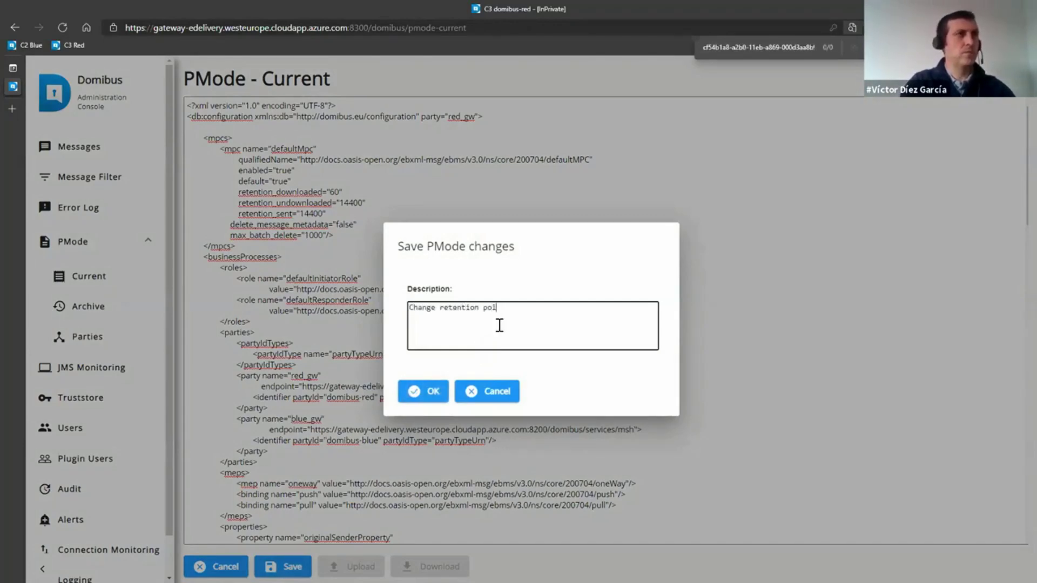
{"action": "type", "text": "icy"}
{"action": "left_click", "coordinate": [420, 395]}
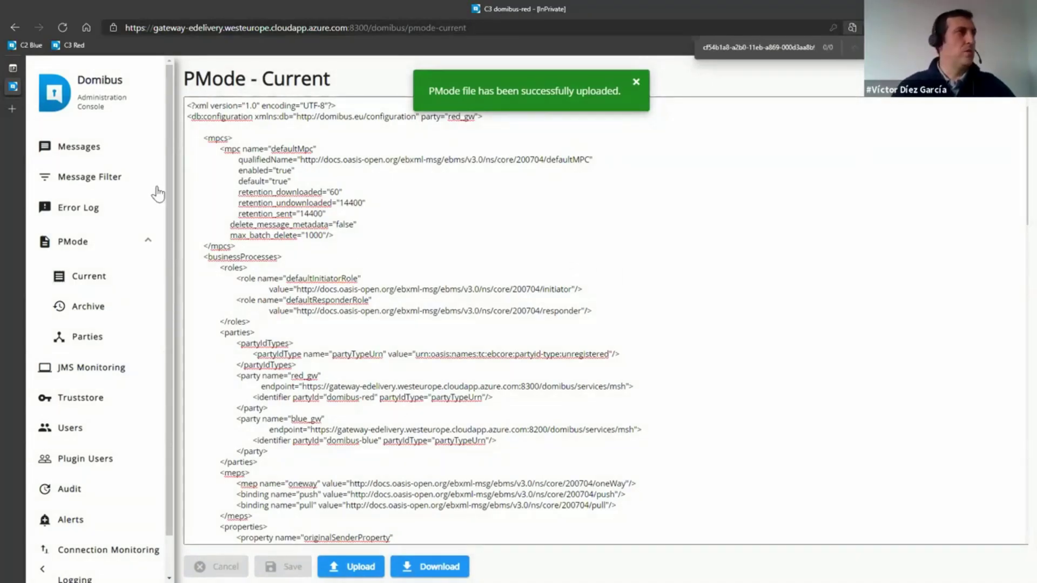
- Open the domibus-red message list and copy the ID of the message with RECEIVED status
{"action": "left_click", "coordinate": [63, 147]}
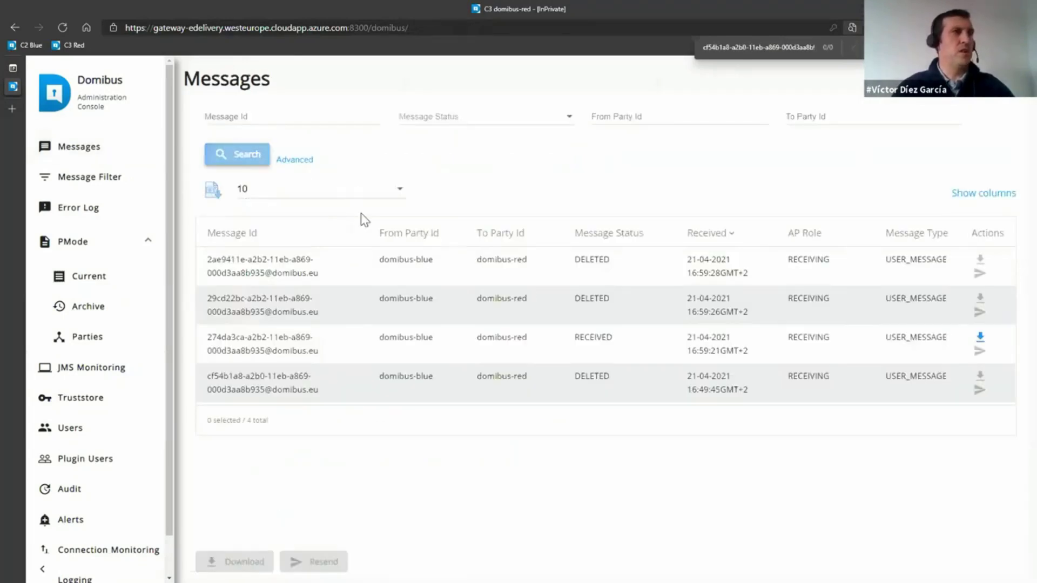
{"action": "double_click", "coordinate": [597, 340]}
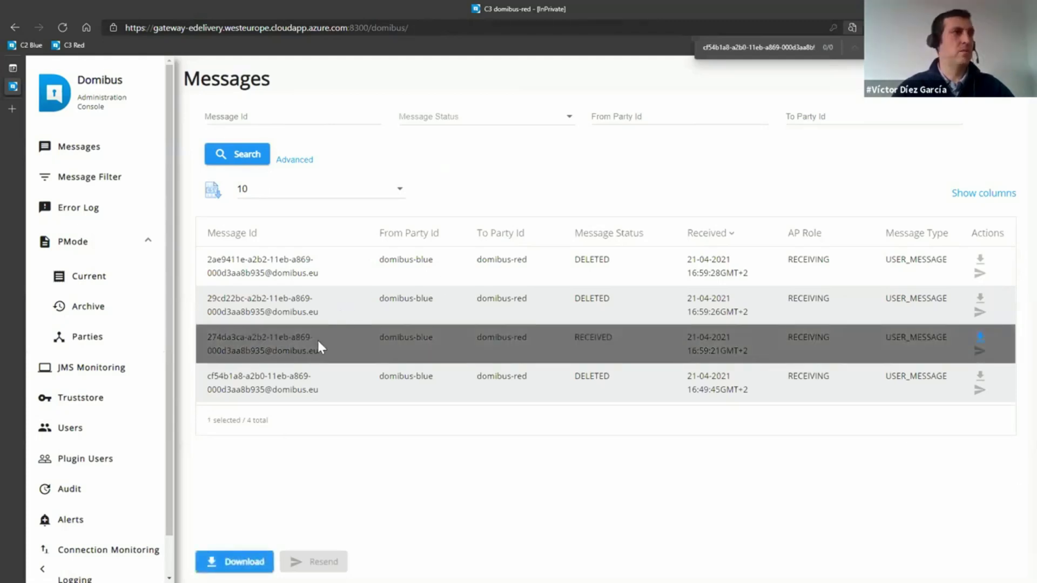
{"action": "left_click_drag", "start_coordinate": [319, 352], "coordinate": [206, 335]}
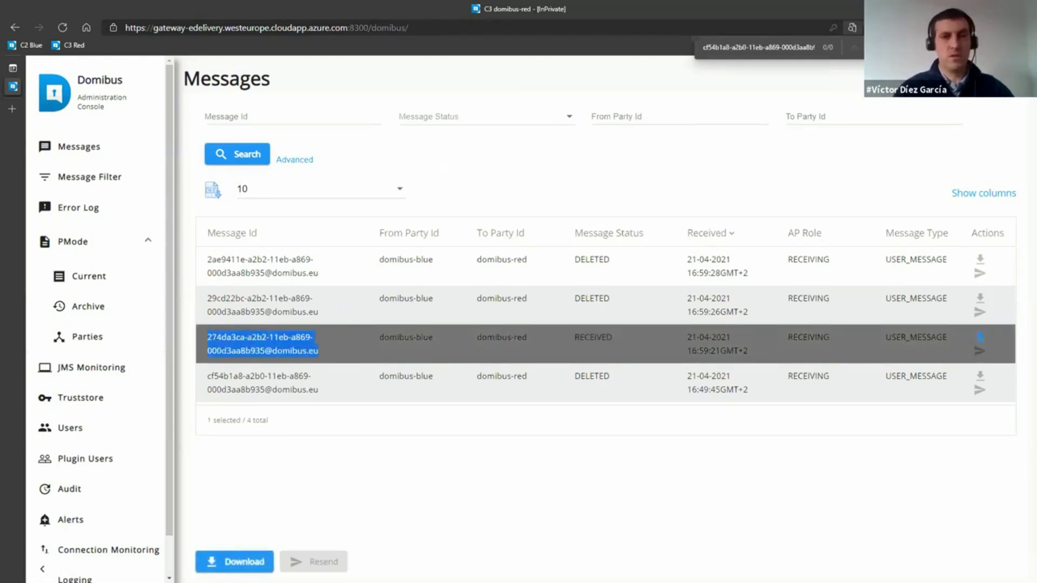
- Switch to SoapUI, replace the messageID in the C3 retrieveMessage request with the copied ID and submit the request
{"action": "key", "text": "alt+Tab"}
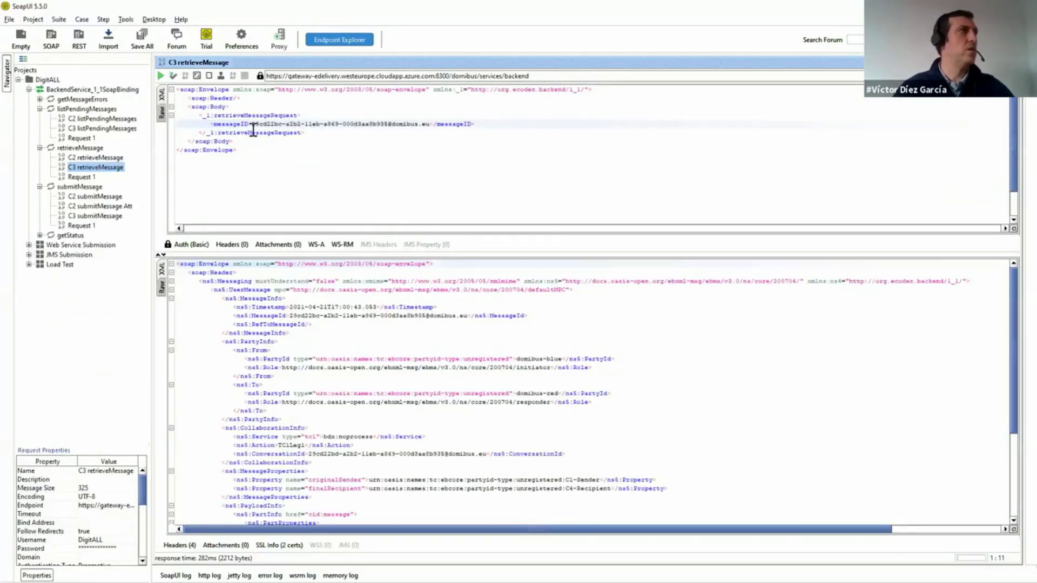
{"action": "left_click_drag", "start_coordinate": [252, 124], "coordinate": [430, 124]}
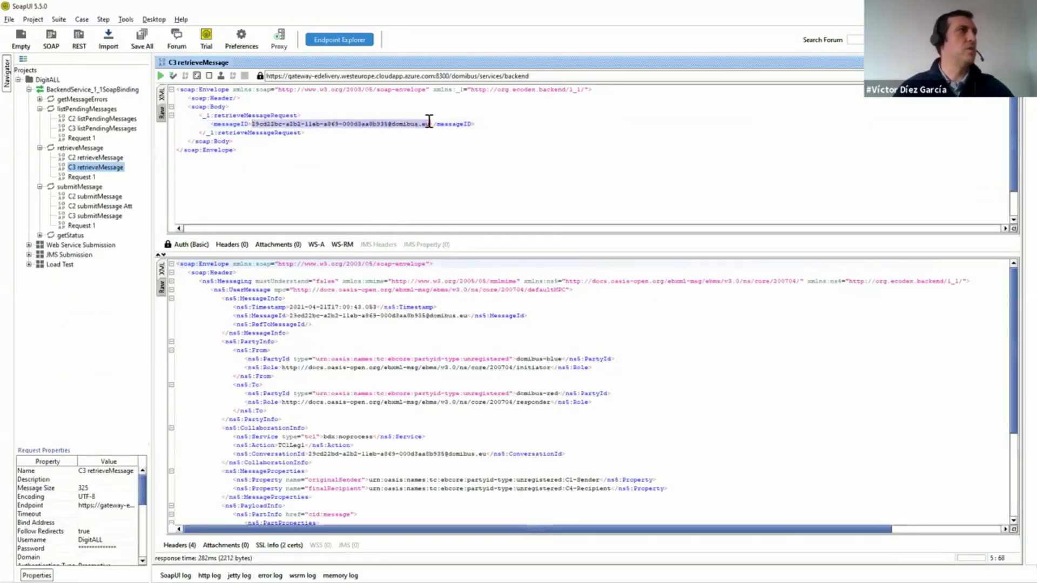
{"action": "key", "text": "ctrl+v"}
{"action": "left_click", "coordinate": [161, 76]}
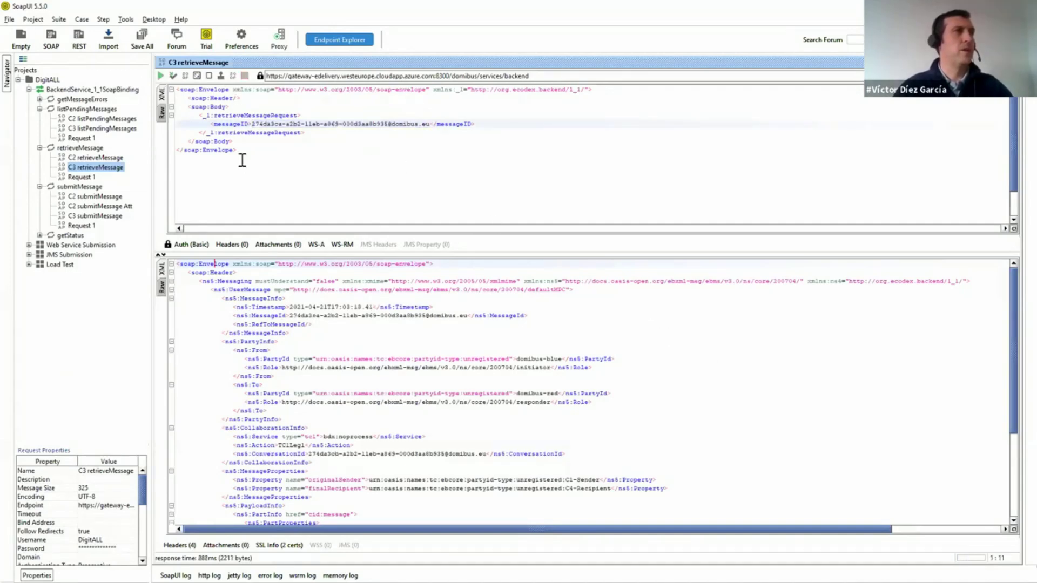
- Open the C3 listPendingMessages request and submit it to list the messages still pending on the domibus-red access point
{"action": "left_click", "coordinate": [85, 129]}
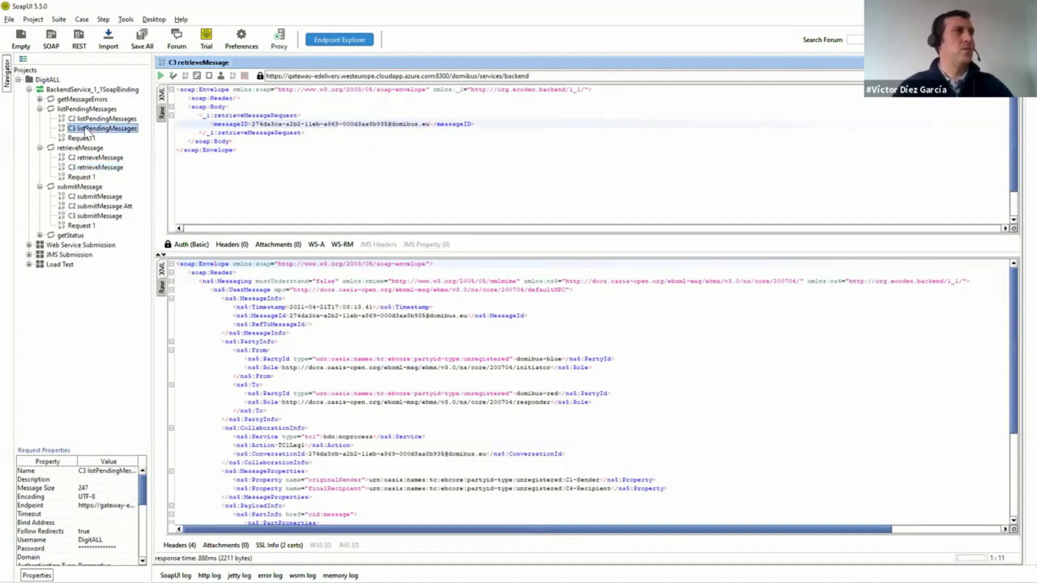
{"action": "left_click", "coordinate": [161, 76]}
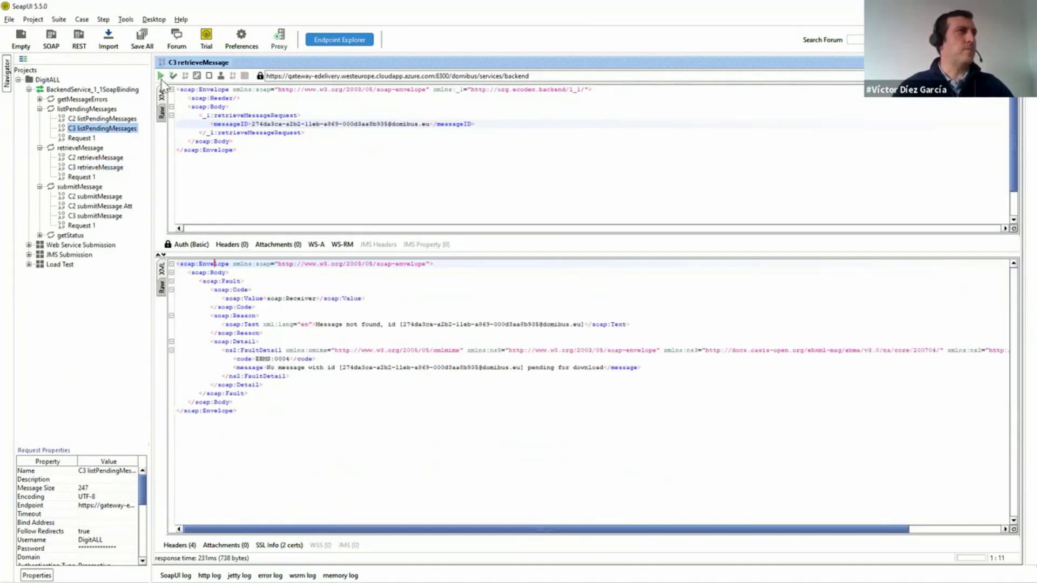
{"action": "left_click", "coordinate": [160, 76]}
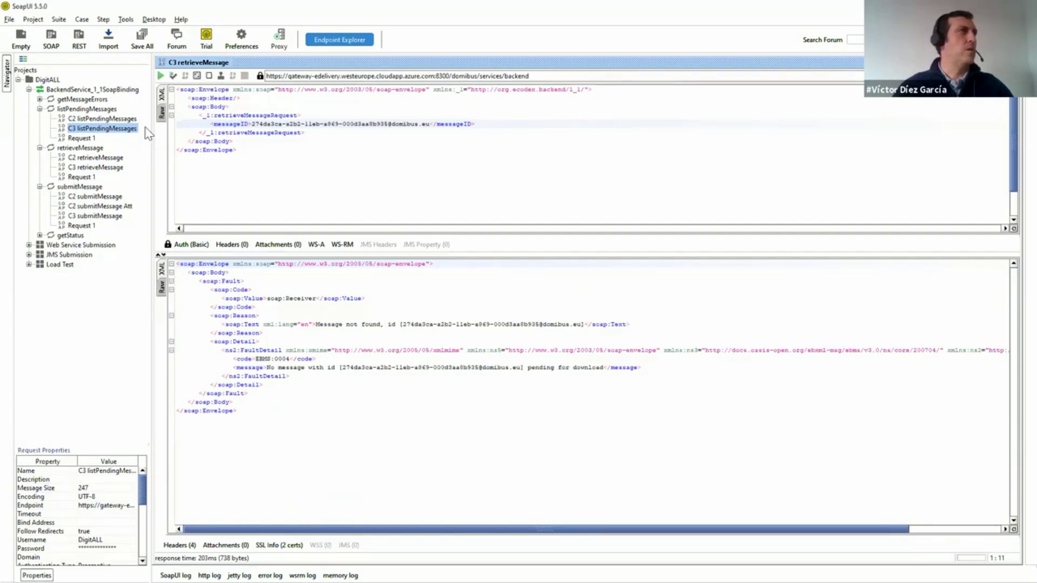
{"action": "double_click", "coordinate": [106, 128]}
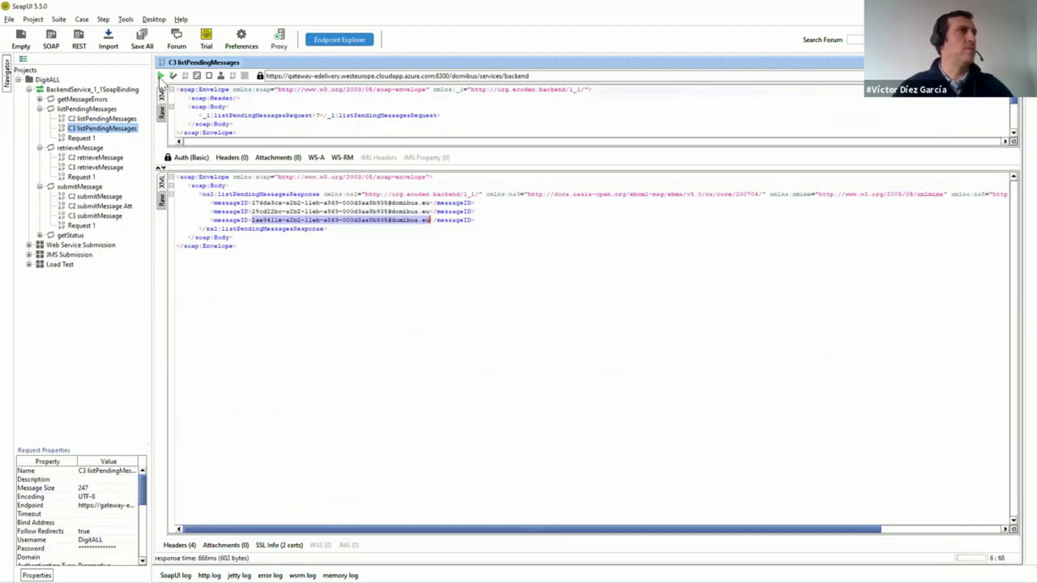
{"action": "left_click", "coordinate": [160, 77]}
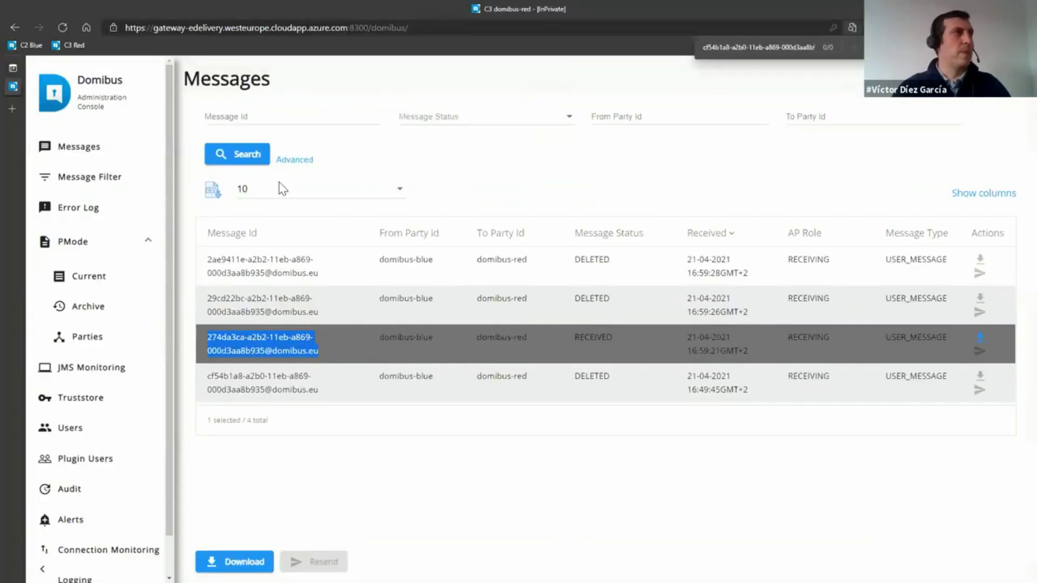
- Switch to the domibus-red console, refresh the message list and view the details of the message just retrieved
{"action": "left_click", "coordinate": [237, 154]}
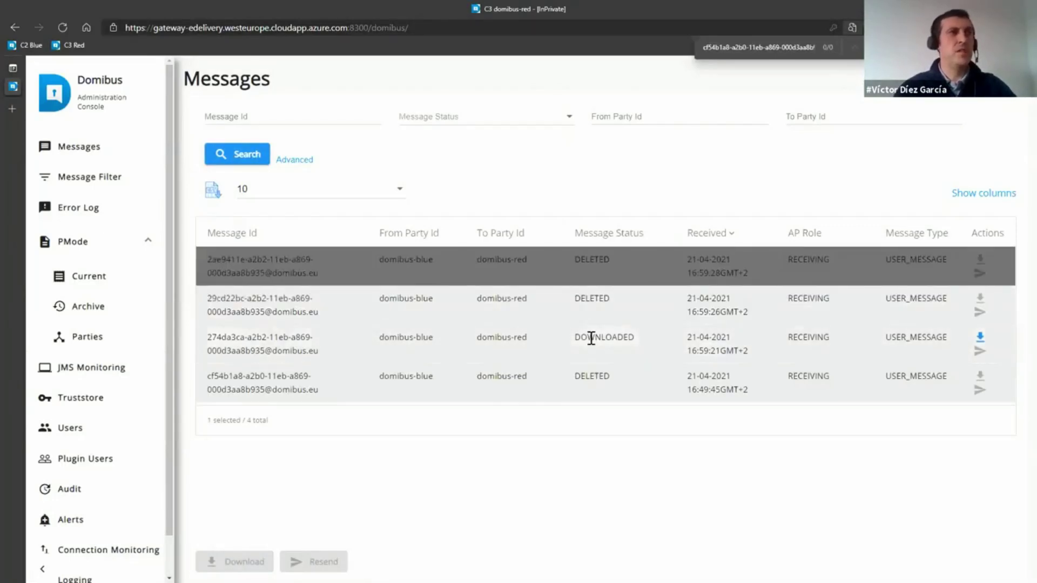
{"action": "left_click", "coordinate": [591, 338]}
{"action": "double_click", "coordinate": [591, 338]}
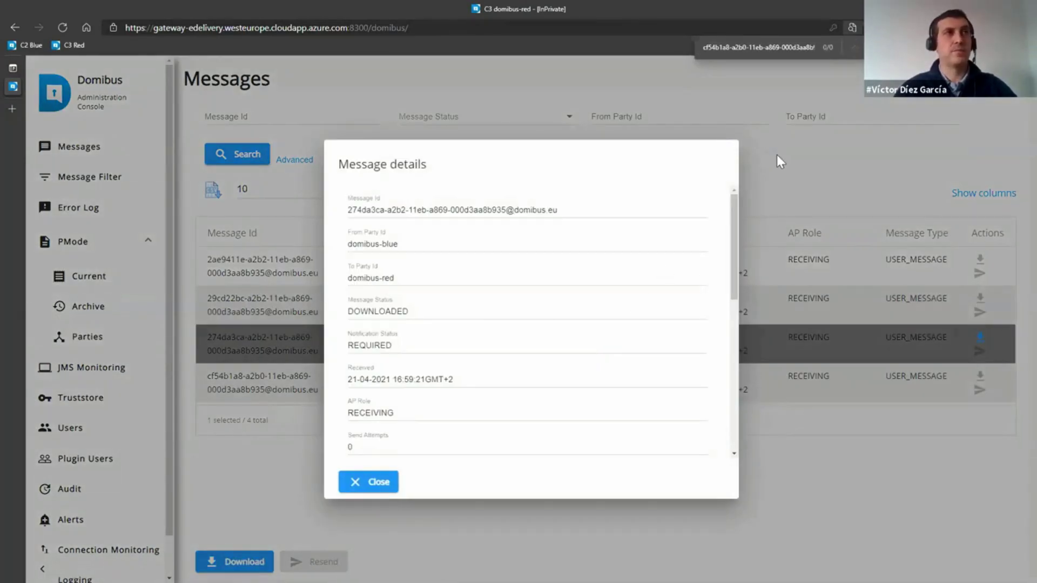
{"action": "key", "text": "Escape"}
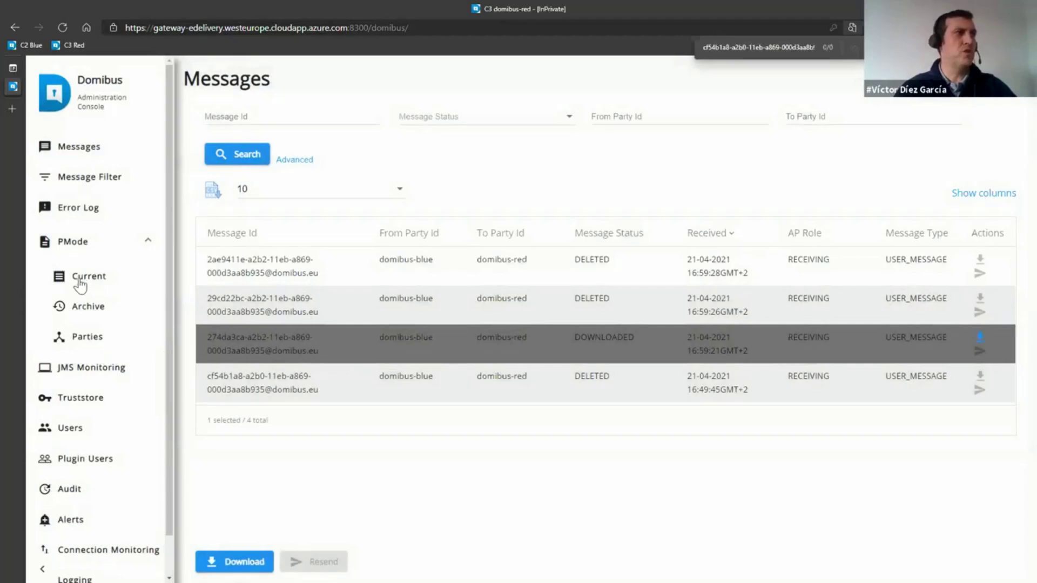
- Check the retention_downloaded setting in the current domibus-red PMode and return to the retrieved message in the message list
{"action": "left_click", "coordinate": [81, 279]}
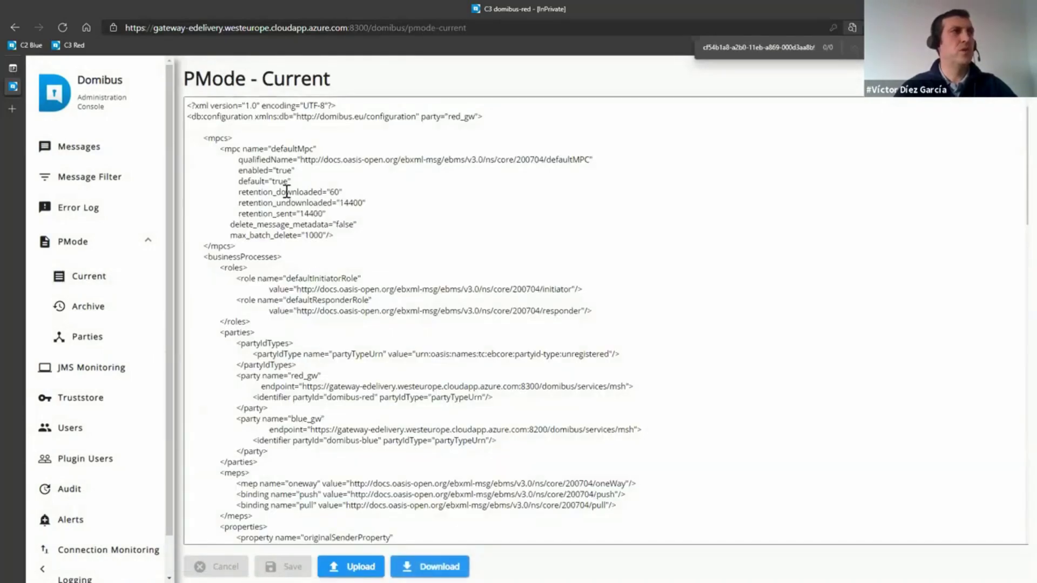
{"action": "left_click_drag", "start_coordinate": [239, 192], "coordinate": [344, 189]}
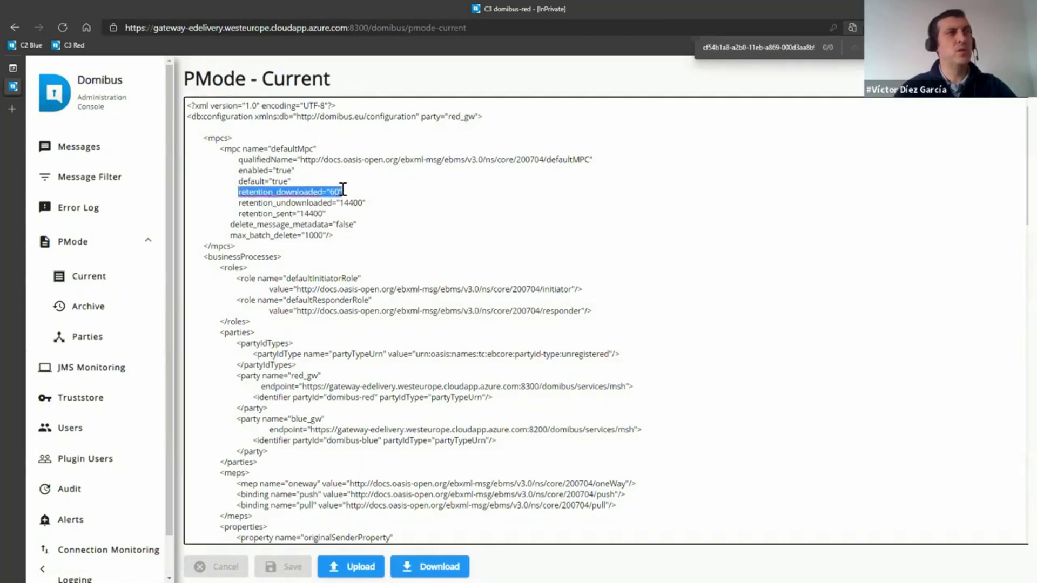
{"action": "left_click", "coordinate": [343, 189]}
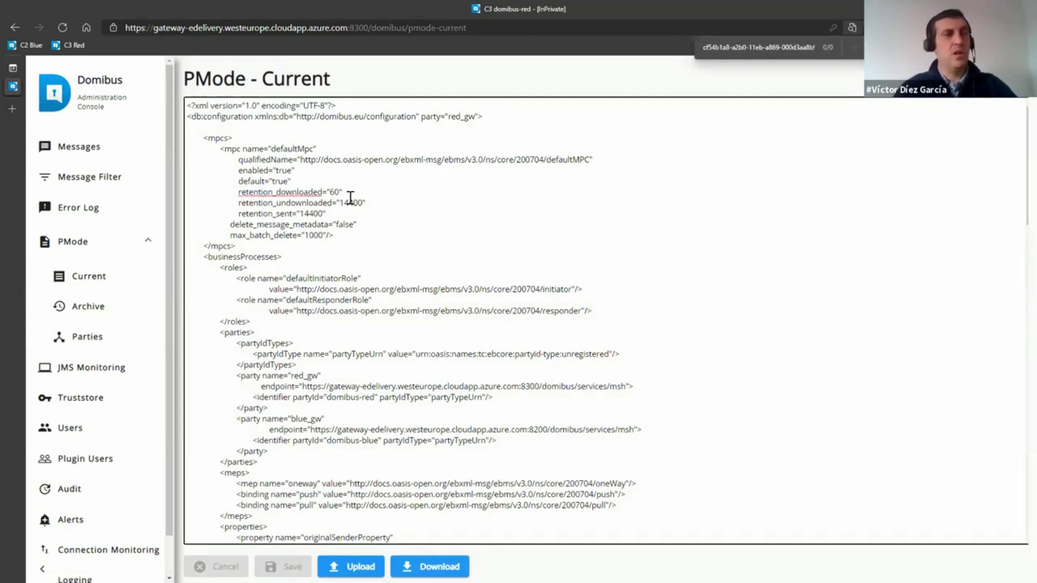
{"action": "left_click", "coordinate": [80, 146]}
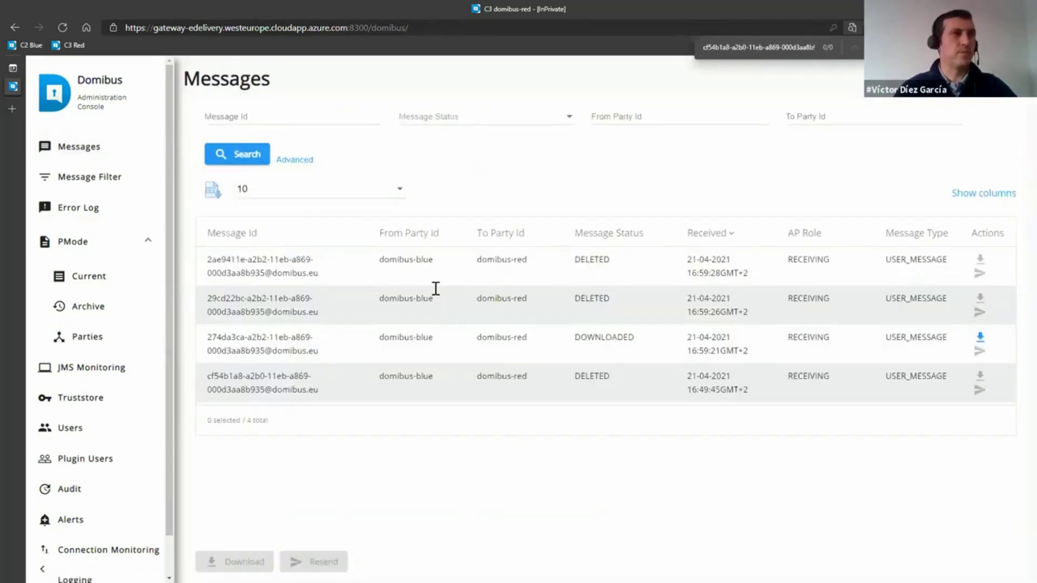
{"action": "left_click_drag", "start_coordinate": [575, 338], "coordinate": [621, 342]}
{"action": "left_click", "coordinate": [596, 342]}
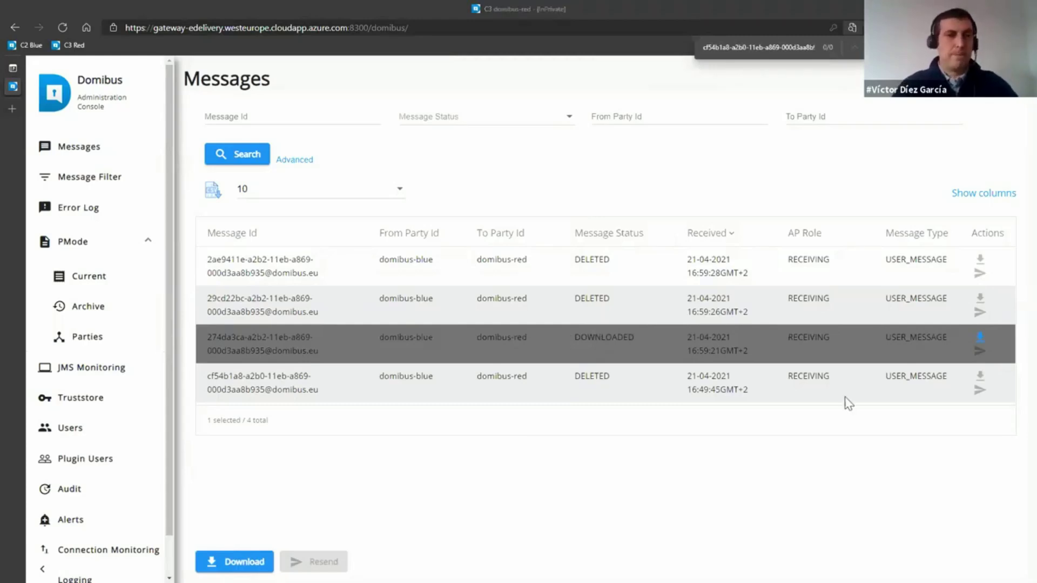
{"action": "key", "text": "alt+Tab"}
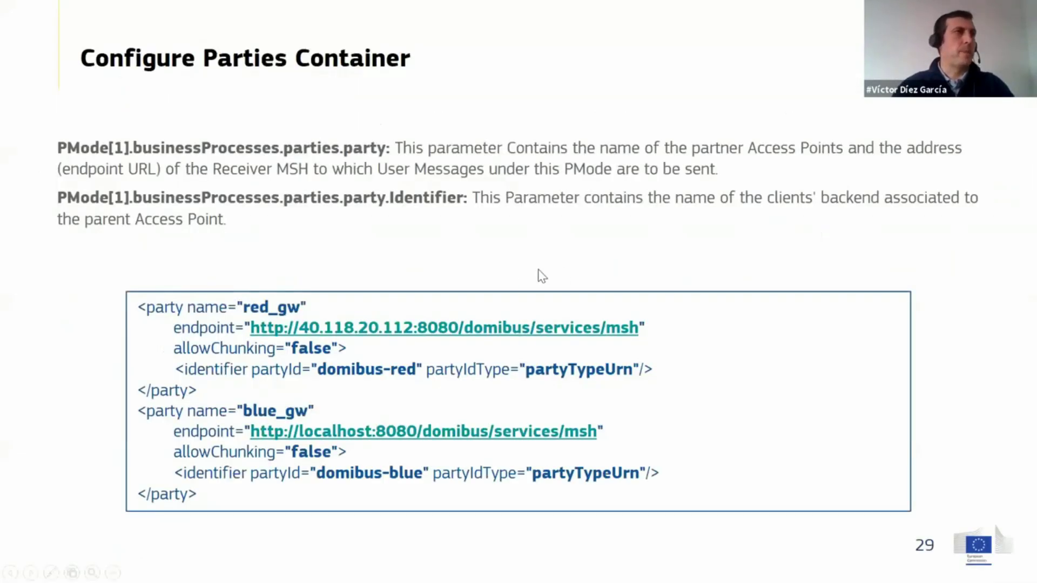
{"action": "left_click", "coordinate": [569, 249]}
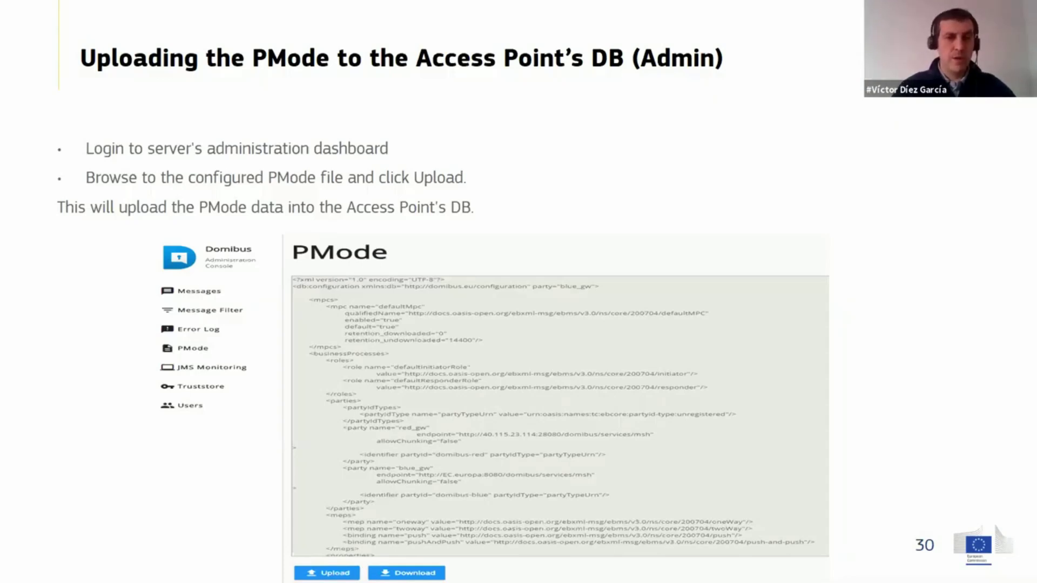
{"action": "key", "text": "alt+Tab"}
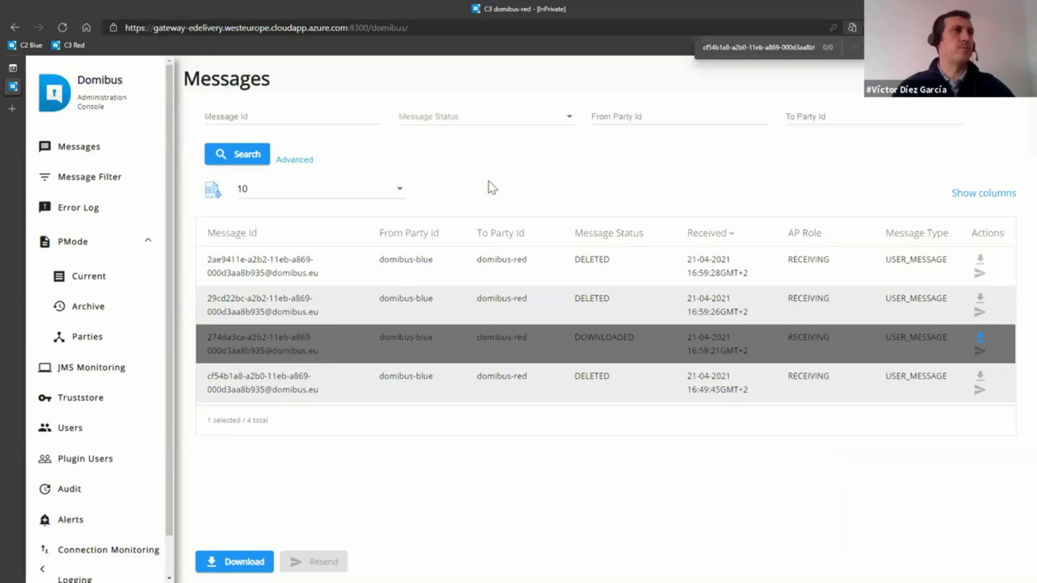
- Open the domibus-red message filters and examine the order of the backendWebservice and backendFSPlugin entries
{"action": "key", "text": "Escape"}
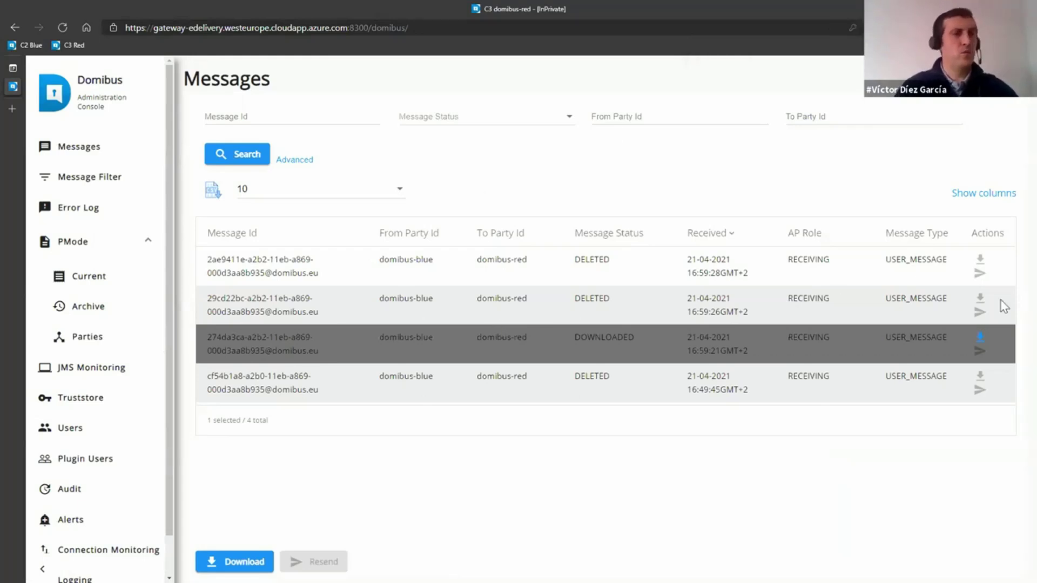
{"action": "left_click", "coordinate": [79, 242]}
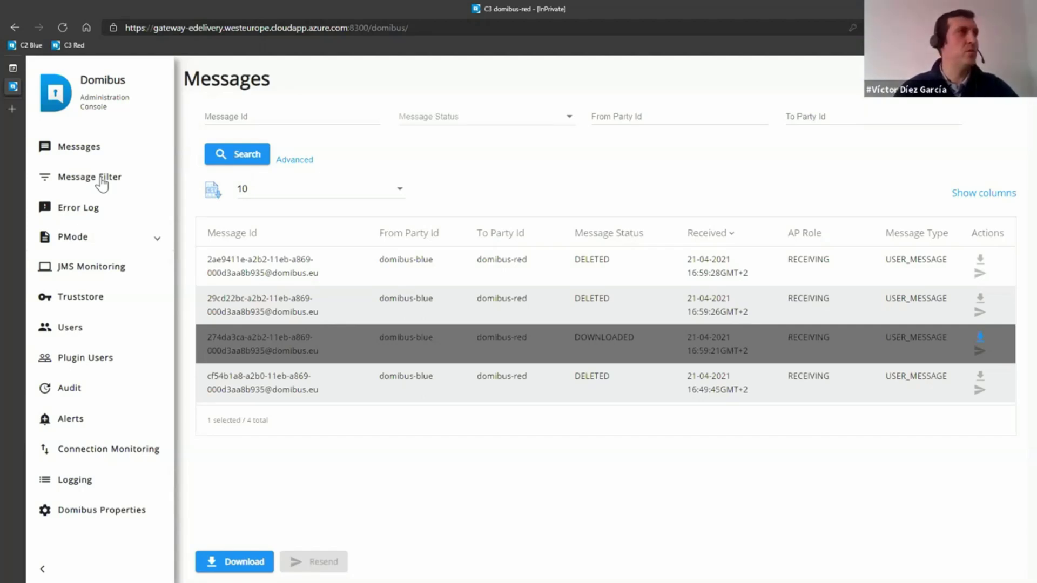
{"action": "left_click", "coordinate": [82, 181]}
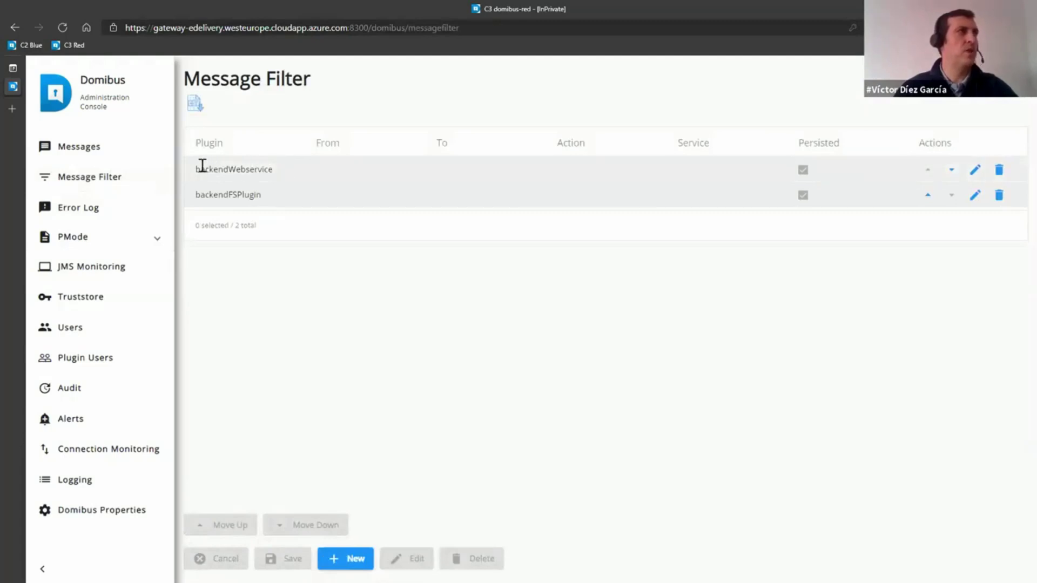
{"action": "left_click_drag", "start_coordinate": [197, 167], "coordinate": [296, 170]}
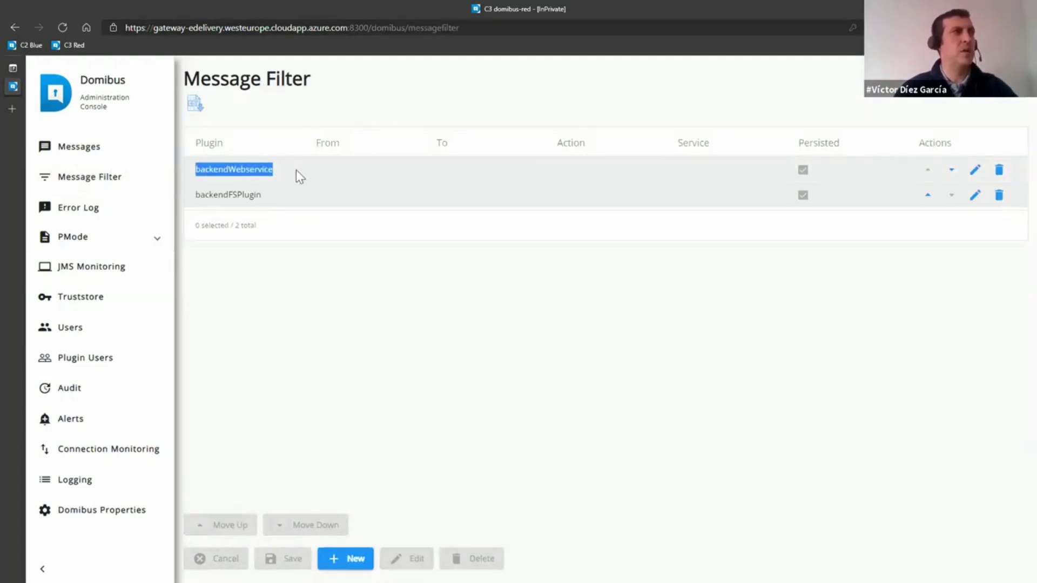
{"action": "left_click", "coordinate": [296, 169]}
{"action": "double_click", "coordinate": [230, 195]}
{"action": "left_click", "coordinate": [276, 193]}
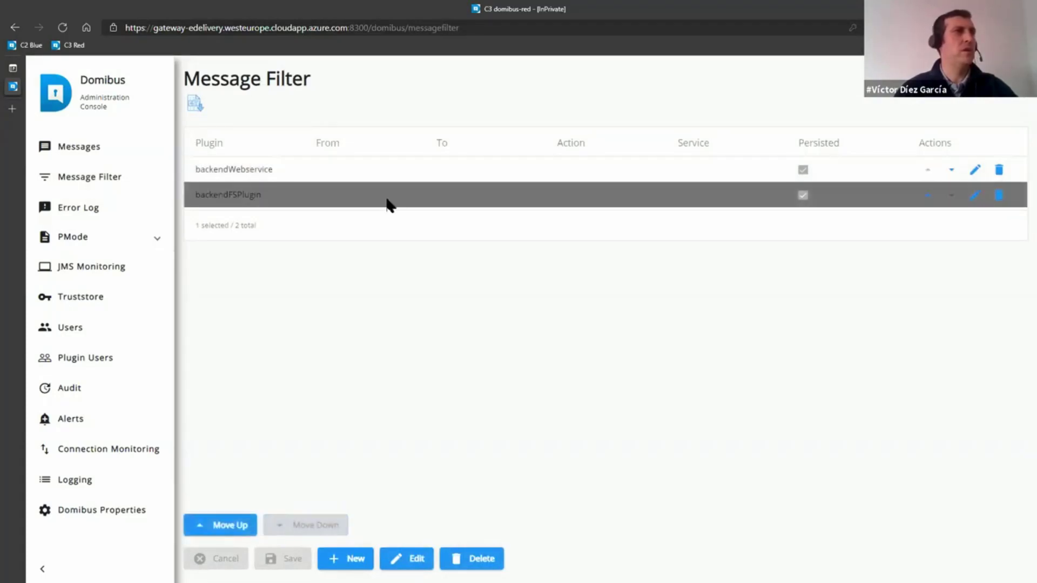
{"action": "left_click", "coordinate": [296, 168]}
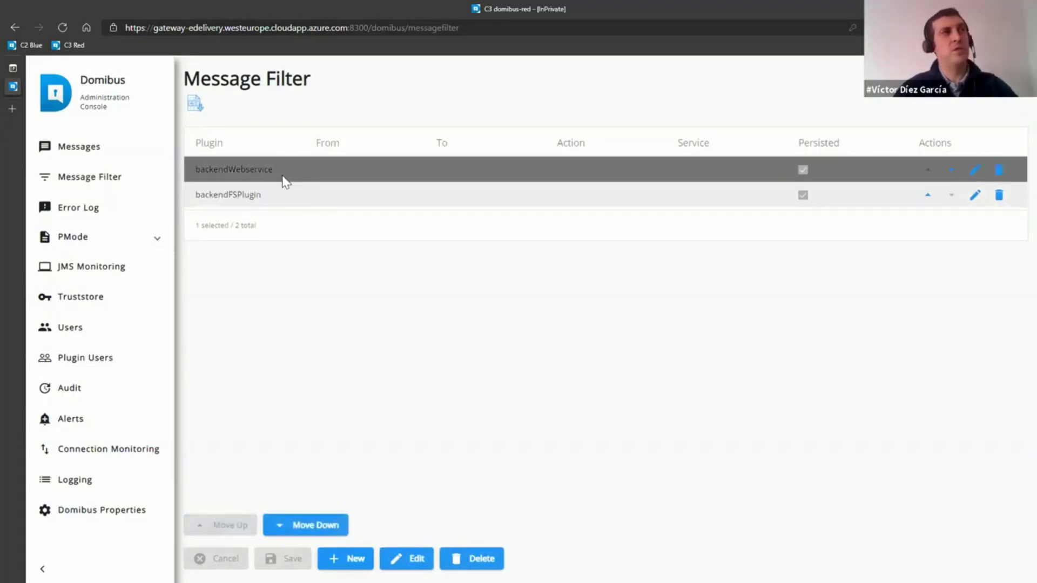
- Move the backendFSPlugin filter above backendWebservice and save the new order
{"action": "left_click", "coordinate": [277, 189]}
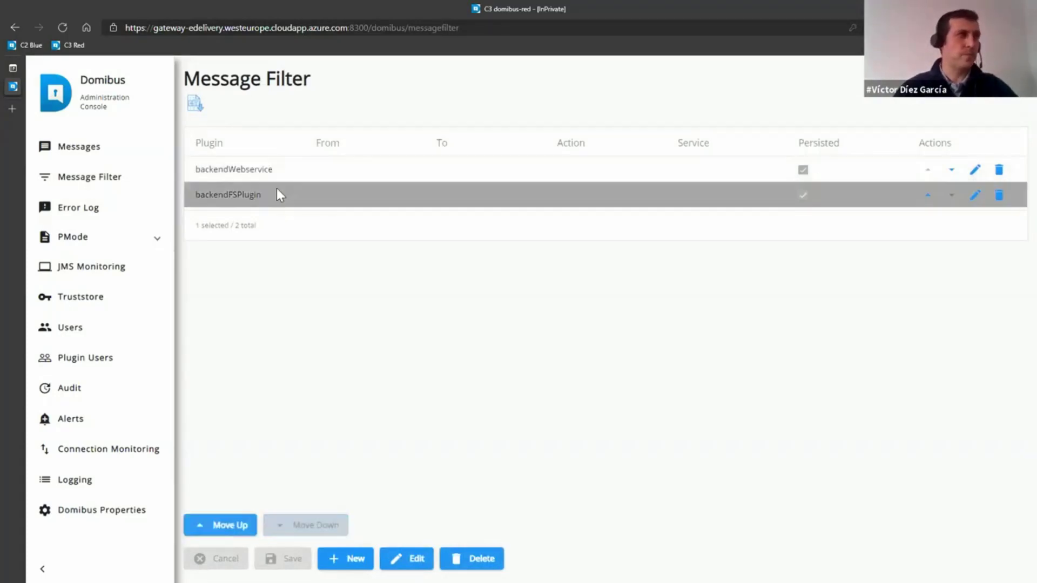
{"action": "left_click", "coordinate": [928, 197]}
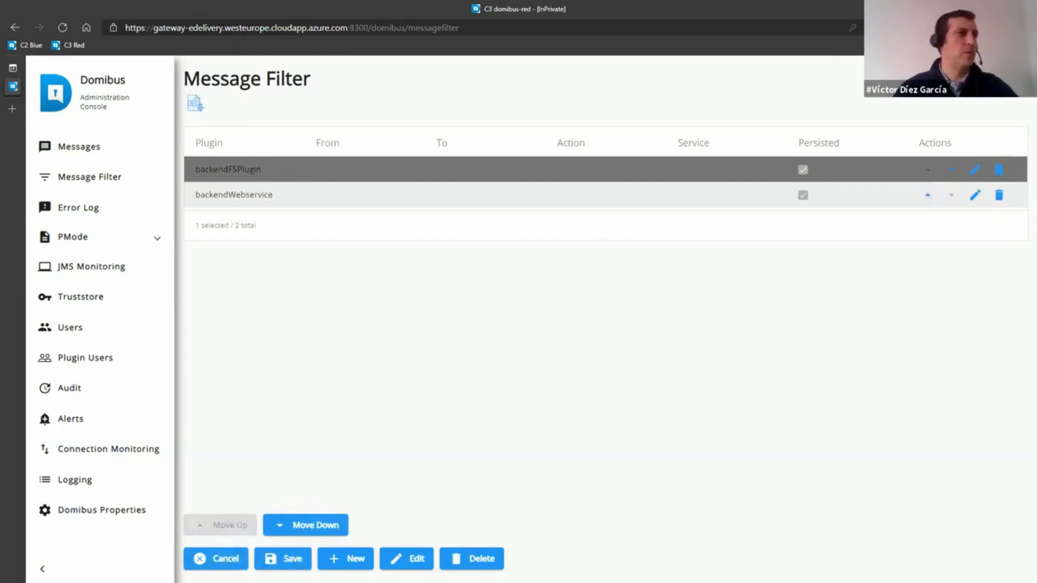
{"action": "left_click", "coordinate": [283, 558]}
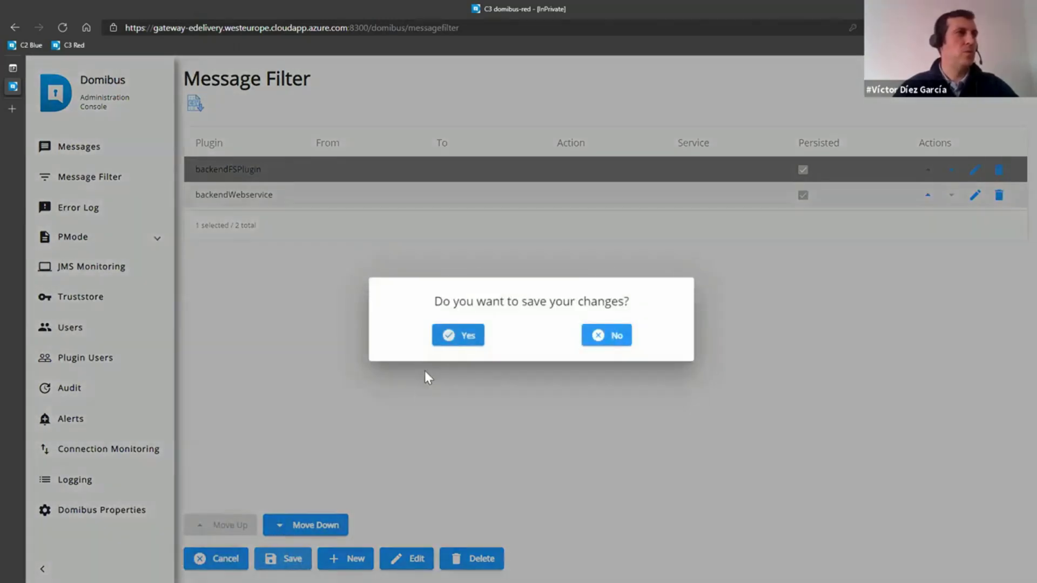
{"action": "left_click", "coordinate": [463, 338]}
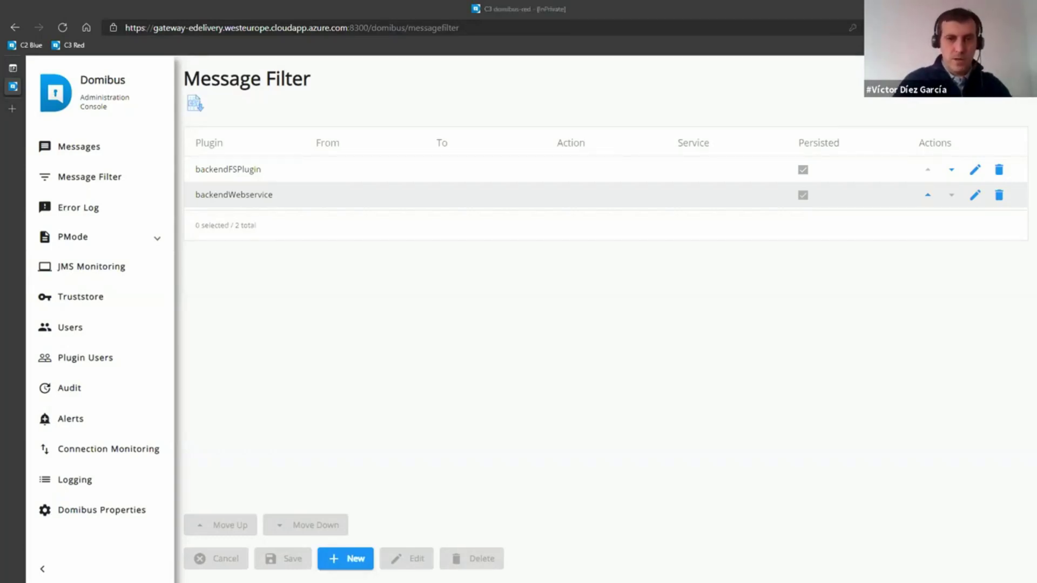
- Switch to WinSCP and refresh the remote folder /app/dom/421/
{"action": "key", "text": "alt+Tab"}
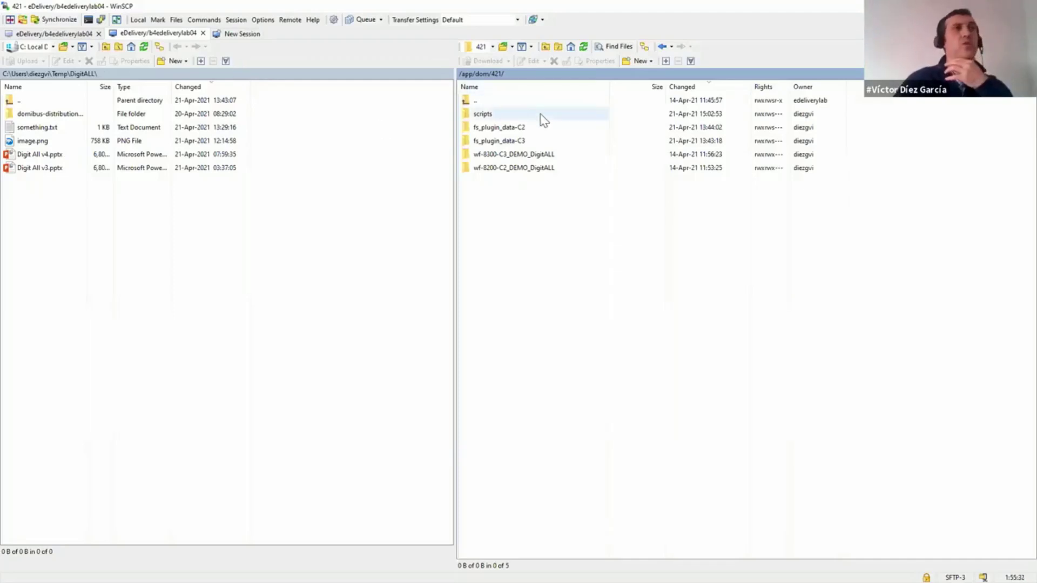
{"action": "left_click", "coordinate": [581, 46]}
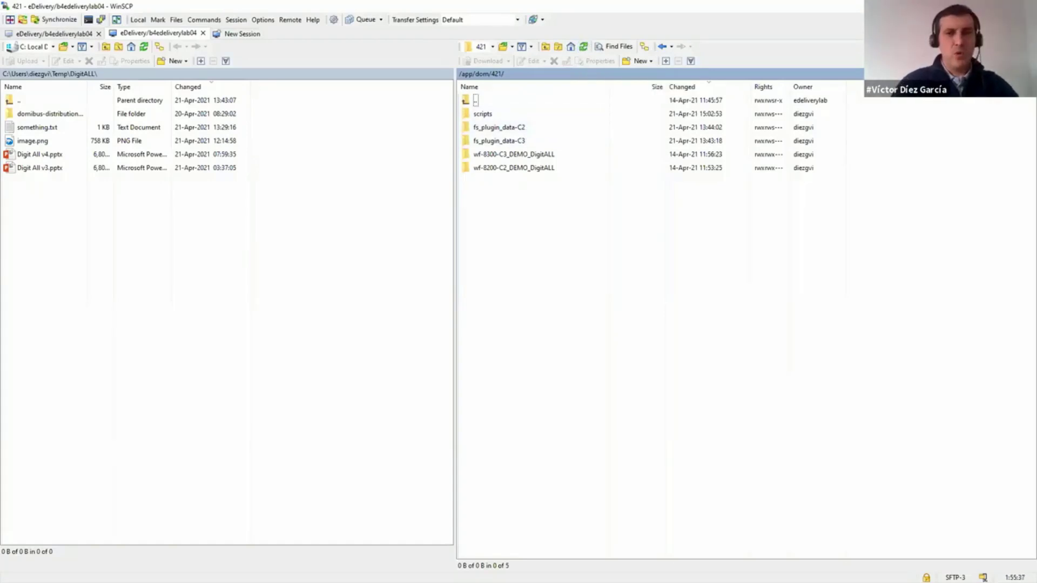
- Switch to SoapUI, submit the C2 submitMessage request and select the messageID in its response
{"action": "key", "text": "alt+Tab"}
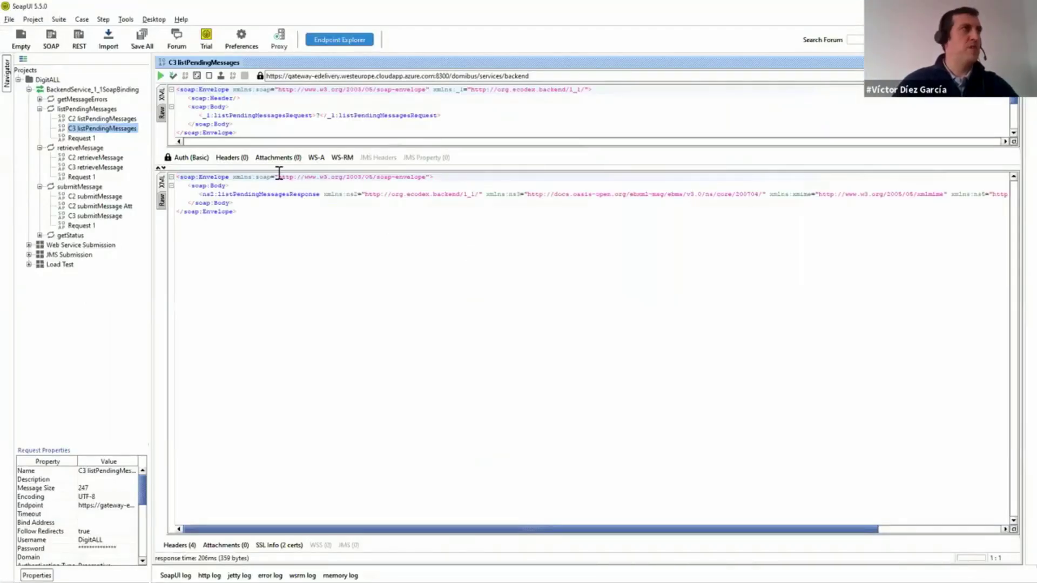
{"action": "left_click_drag", "start_coordinate": [314, 169], "coordinate": [315, 300]}
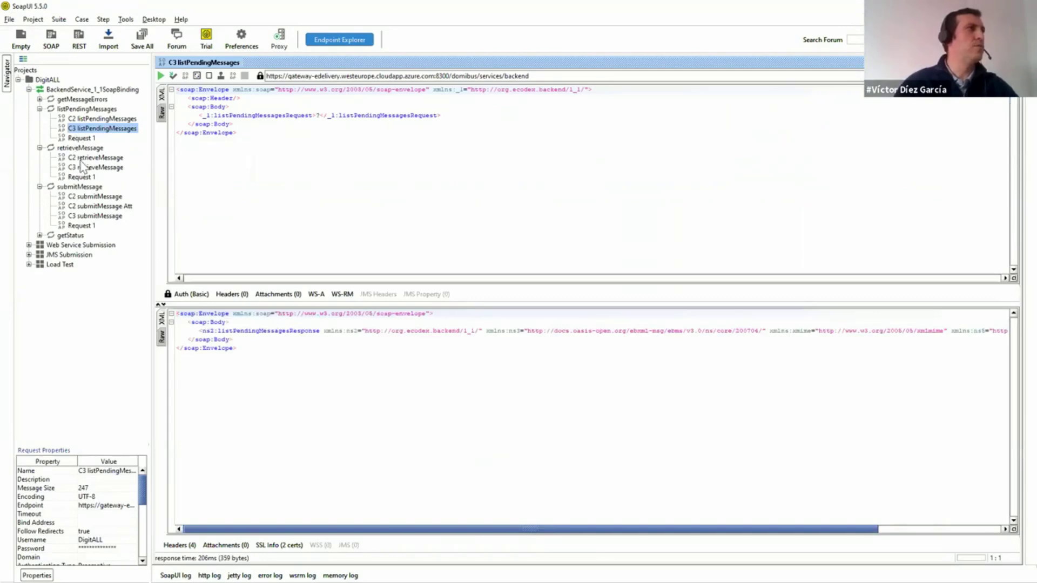
{"action": "double_click", "coordinate": [89, 197]}
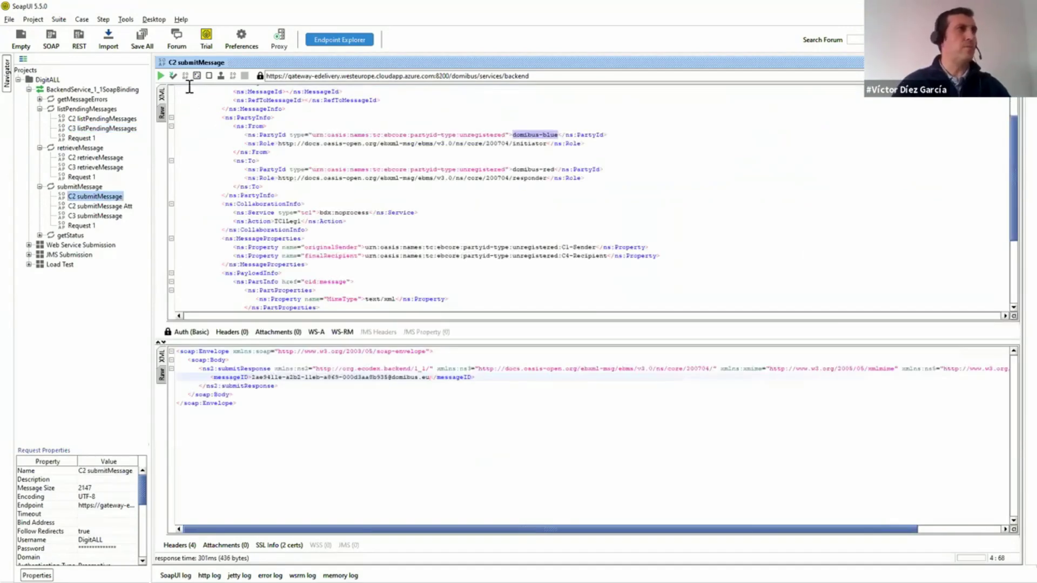
{"action": "left_click", "coordinate": [161, 76]}
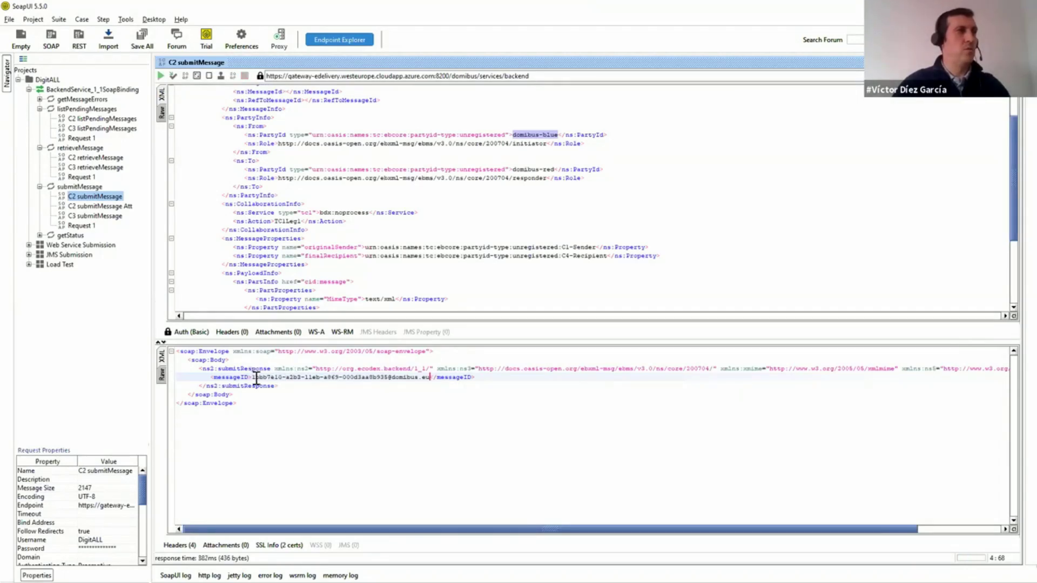
{"action": "left_click_drag", "start_coordinate": [254, 377], "coordinate": [431, 376]}
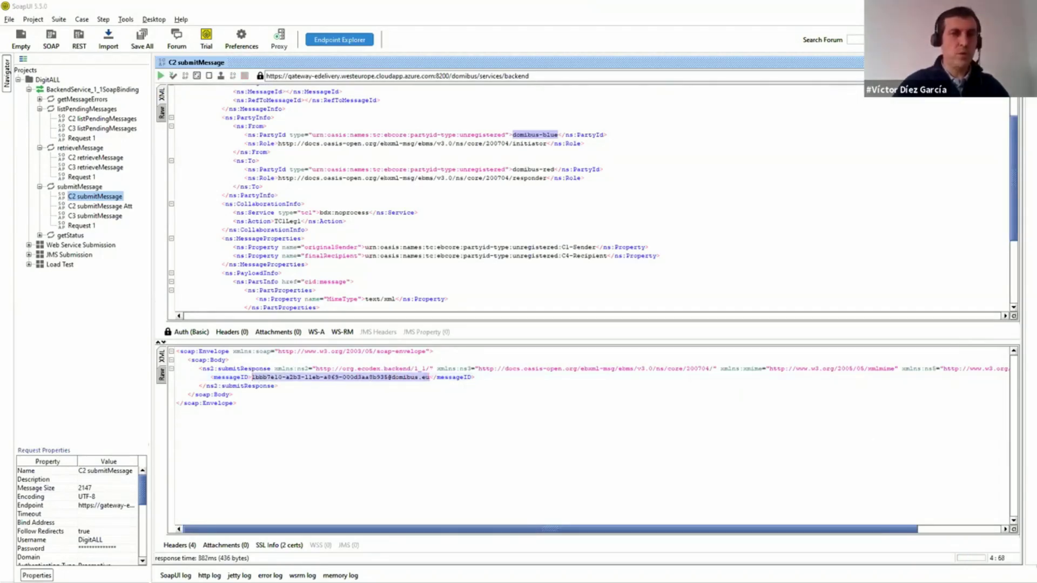
- Check the status of the newly submitted message in the domibus-blue and domibus-red message lists
{"action": "key", "text": "alt+Tab"}
{"action": "left_click", "coordinate": [240, 156]}
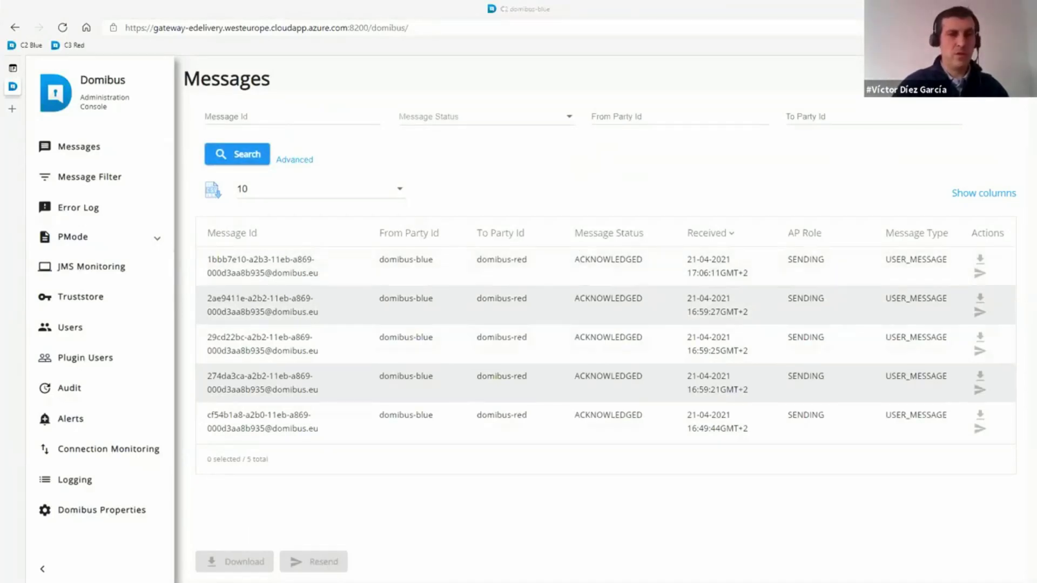
{"action": "key", "text": "alt+Tab"}
{"action": "left_click", "coordinate": [71, 153]}
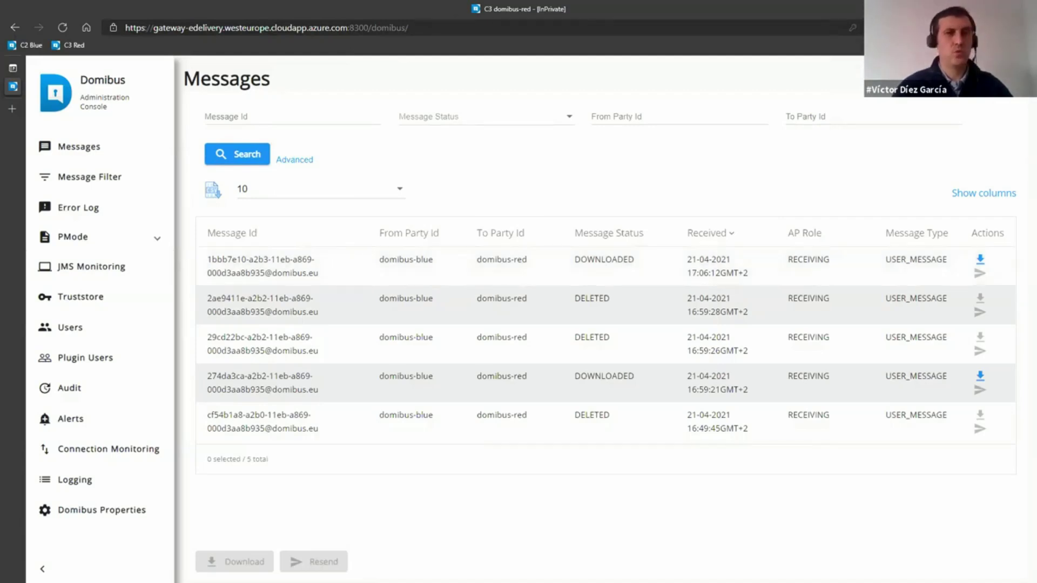
- Switch to WinSCP and open the C4-Recipient folder under fs_plugin_data-C3/IN, widening the remote Name column to read the full folder names
{"action": "key", "text": "alt+Tab"}
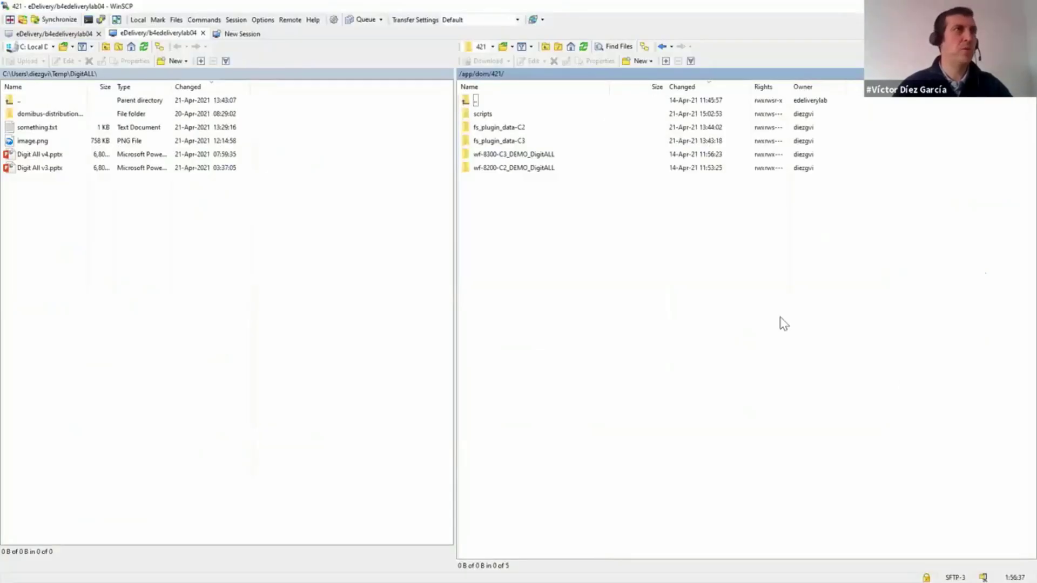
{"action": "double_click", "coordinate": [502, 141]}
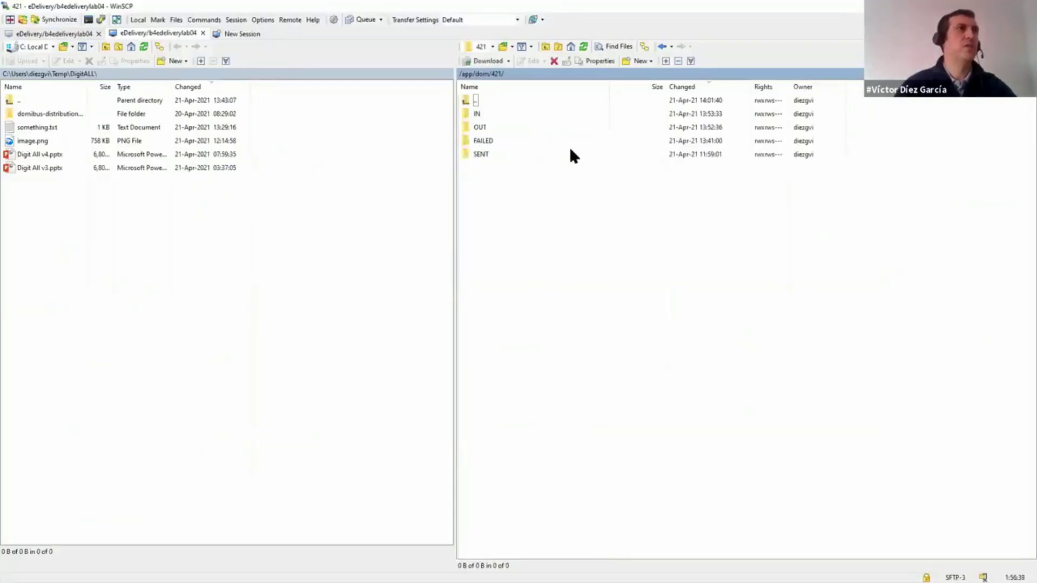
{"action": "double_click", "coordinate": [480, 115]}
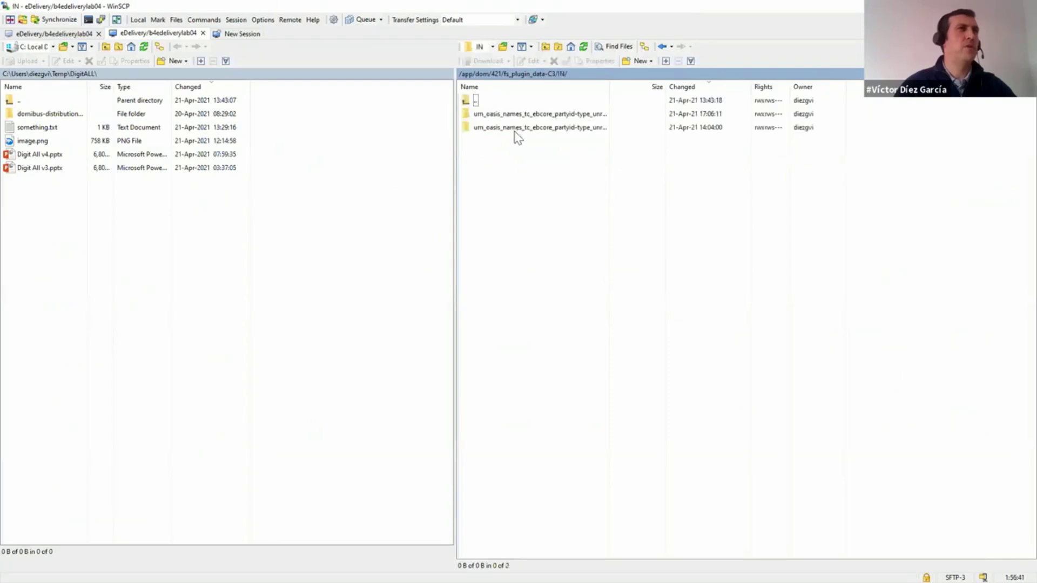
{"action": "left_click_drag", "start_coordinate": [609, 88], "coordinate": [777, 88]}
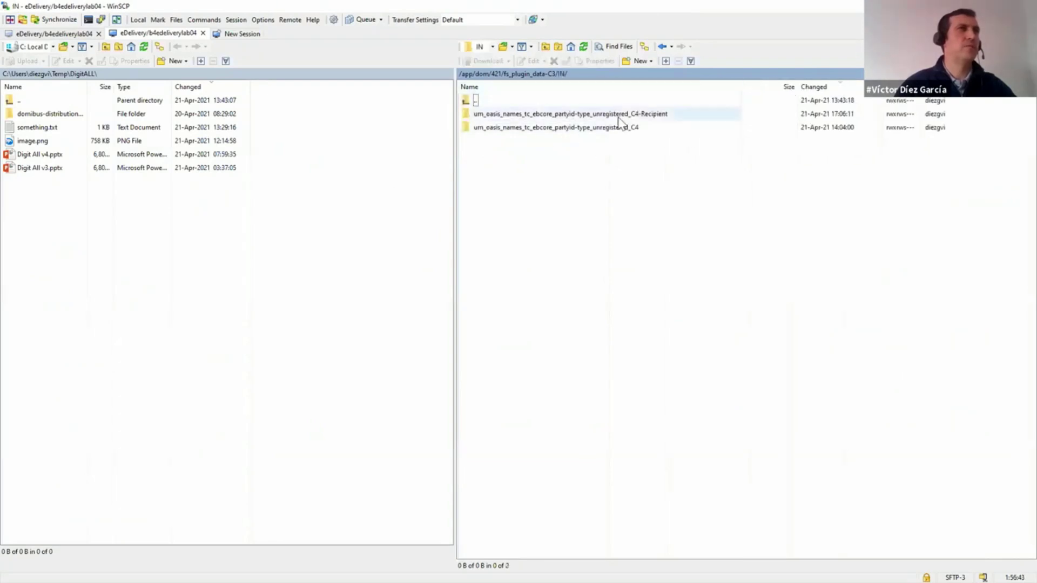
{"action": "double_click", "coordinate": [621, 114]}
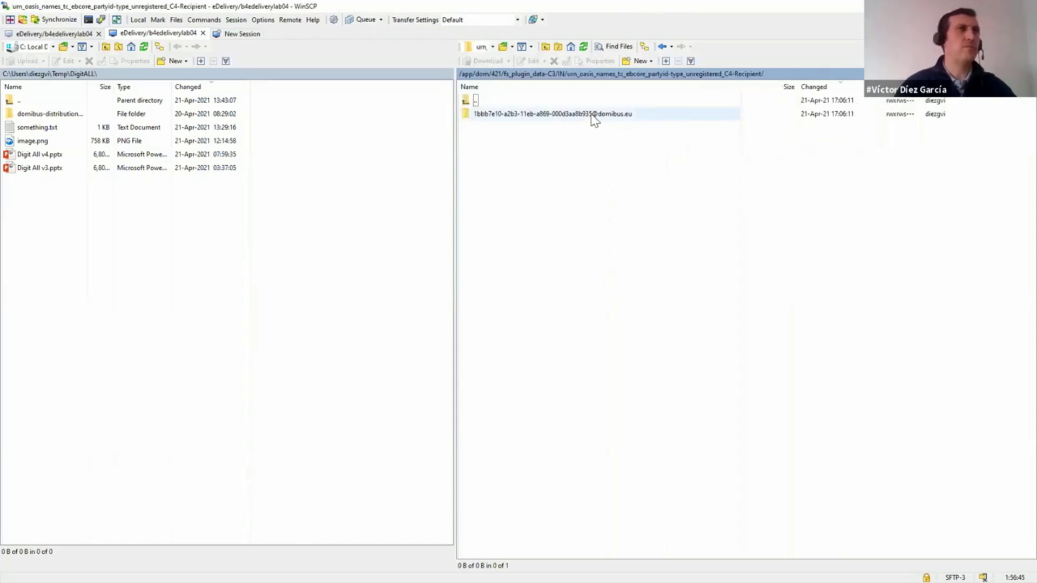
- Compare the newest message ID in the domibus-red console with the received folder's name, and open that folder in WinSCP
{"action": "key", "text": "alt+Tab"}
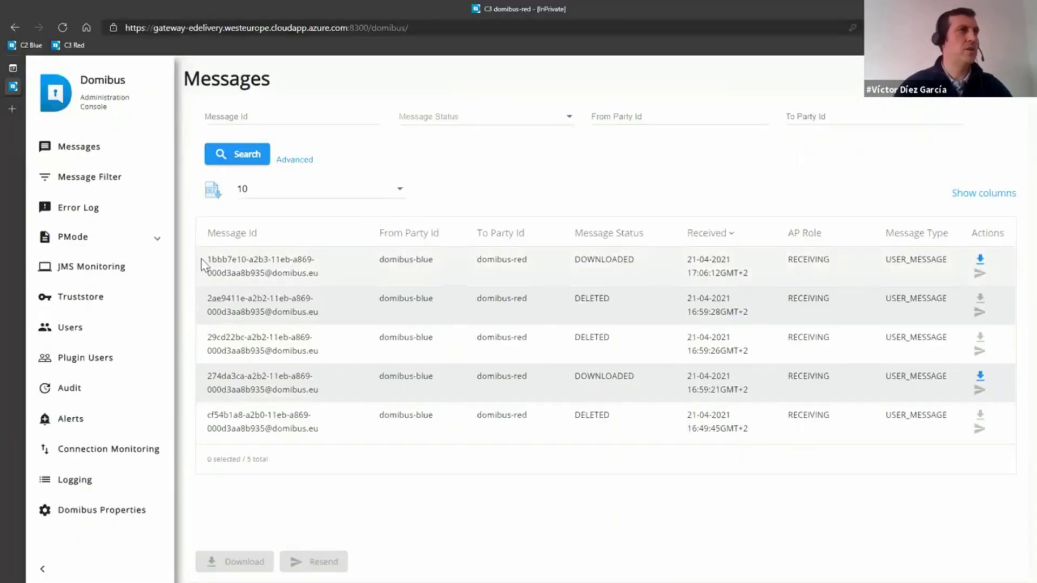
{"action": "left_click_drag", "start_coordinate": [210, 260], "coordinate": [301, 256]}
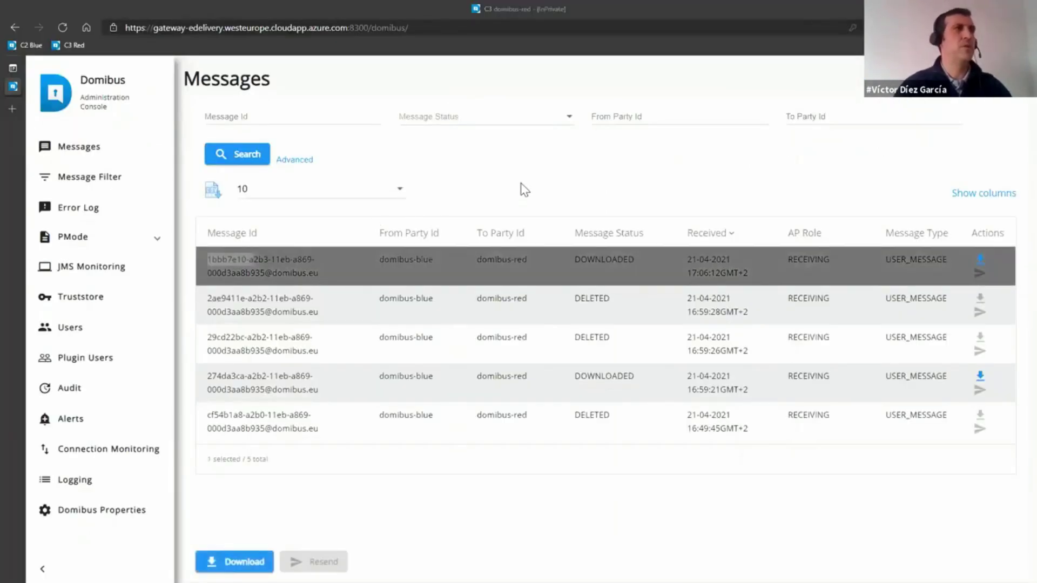
{"action": "key", "text": "alt+Tab"}
{"action": "double_click", "coordinate": [544, 113]}
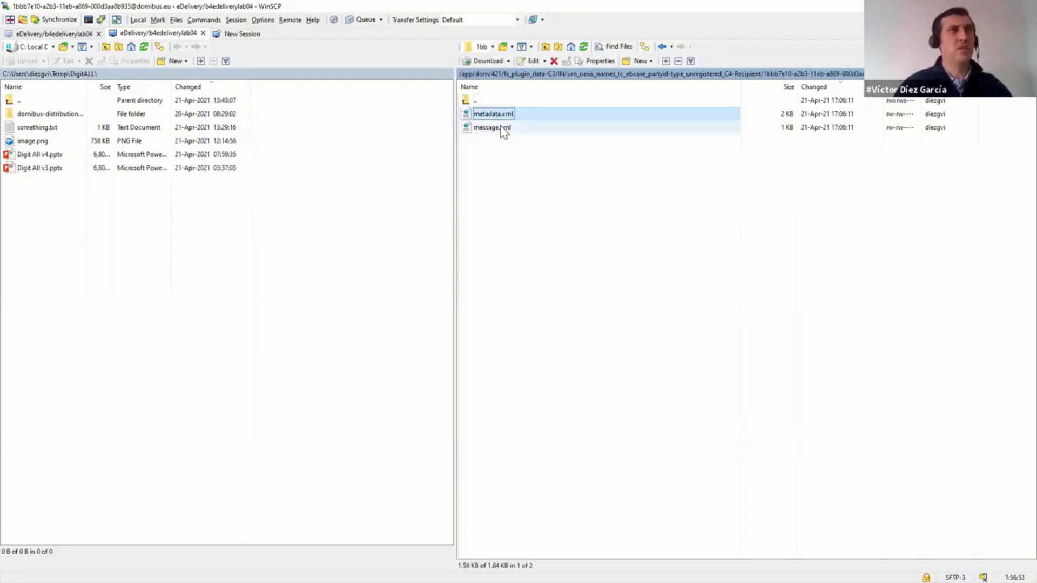
- Open the received message.xml, review its XML content and minimize the editor
{"action": "left_click", "coordinate": [501, 129]}
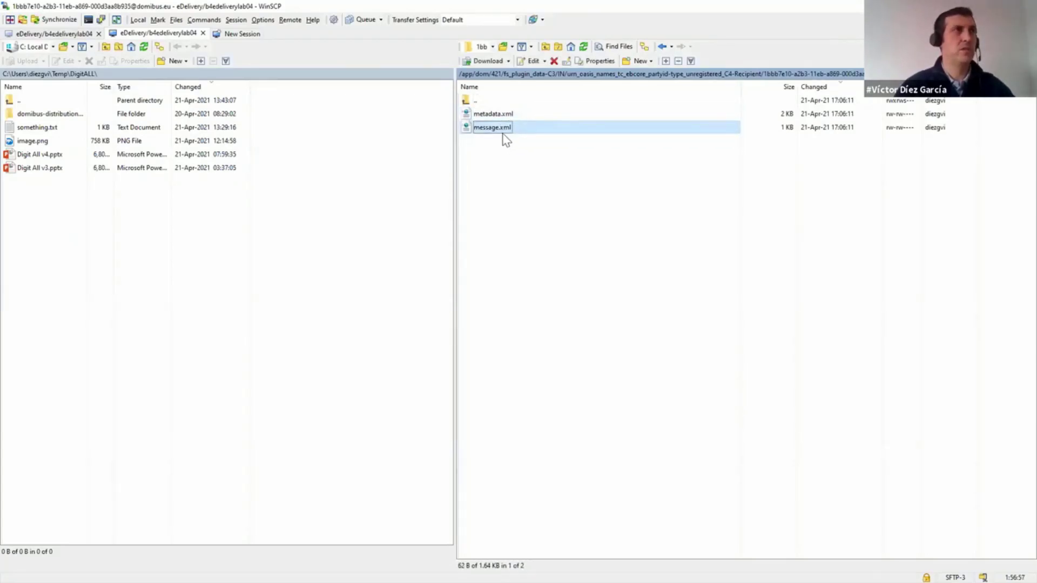
{"action": "double_click", "coordinate": [498, 130]}
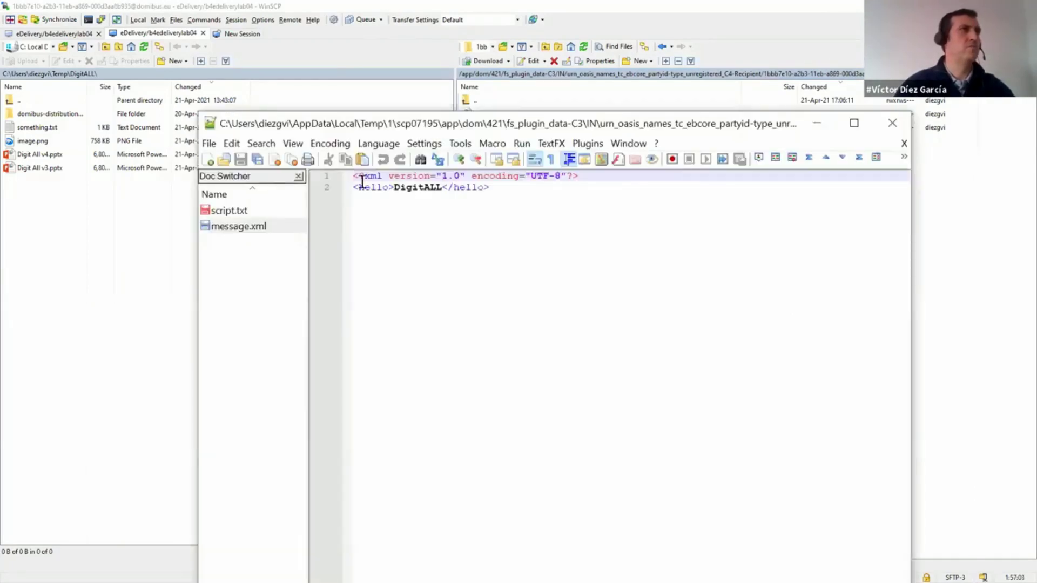
{"action": "left_click_drag", "start_coordinate": [357, 176], "coordinate": [486, 185]}
{"action": "left_click", "coordinate": [616, 192]}
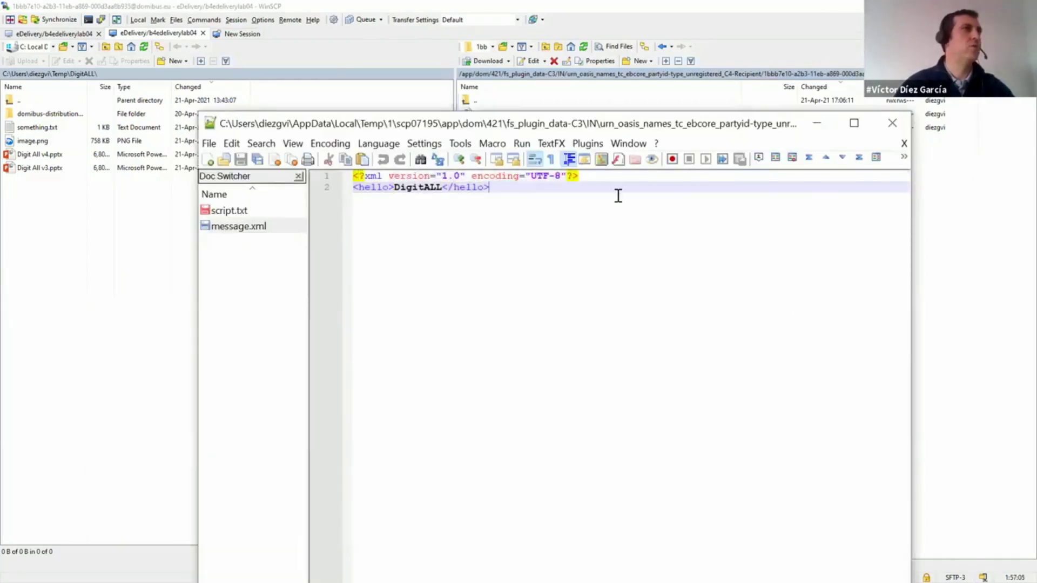
{"action": "left_click", "coordinate": [819, 124]}
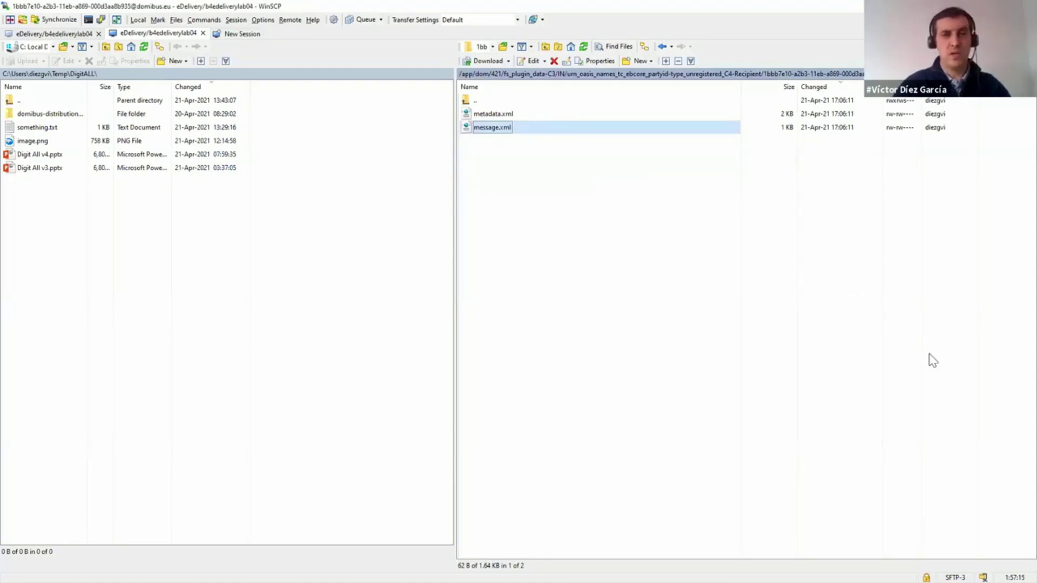
- Switch to the domibus-blue console, move the backendFSPlugin message filter above backendWebservice and save the new order
{"action": "key", "text": "alt+Tab"}
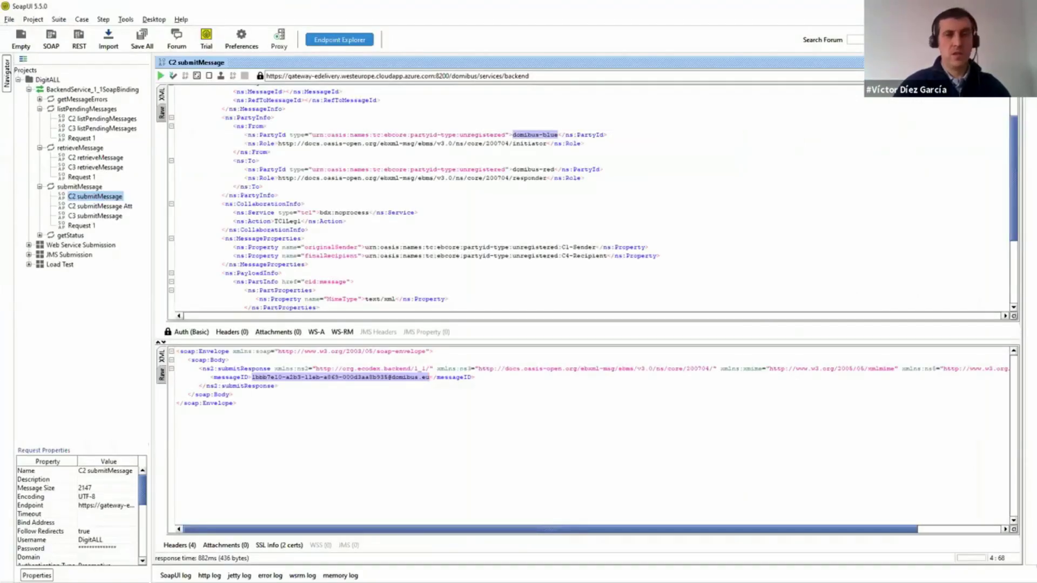
{"action": "key", "text": "alt+Tab"}
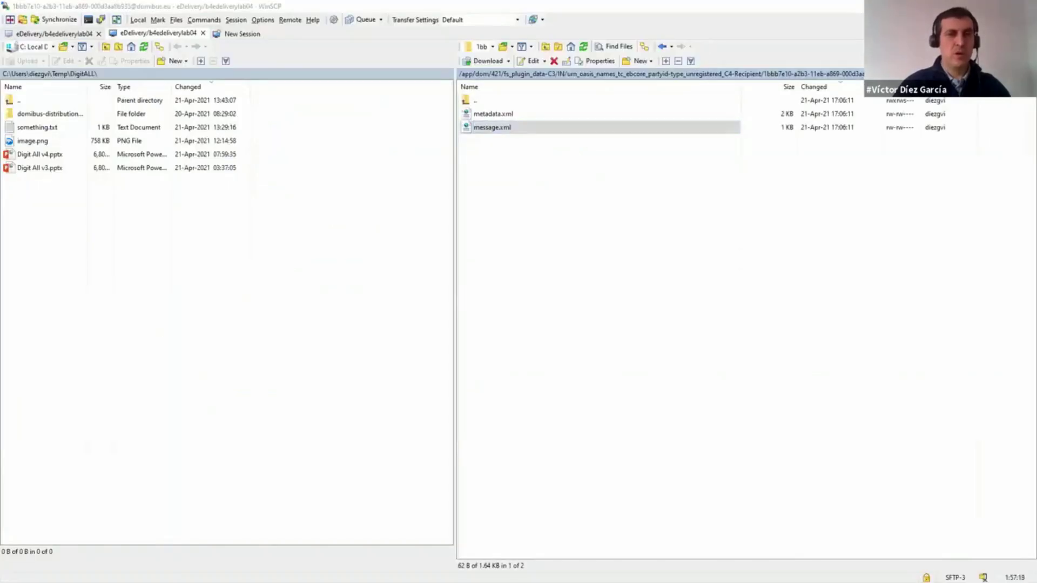
{"action": "key", "text": "alt+Tab"}
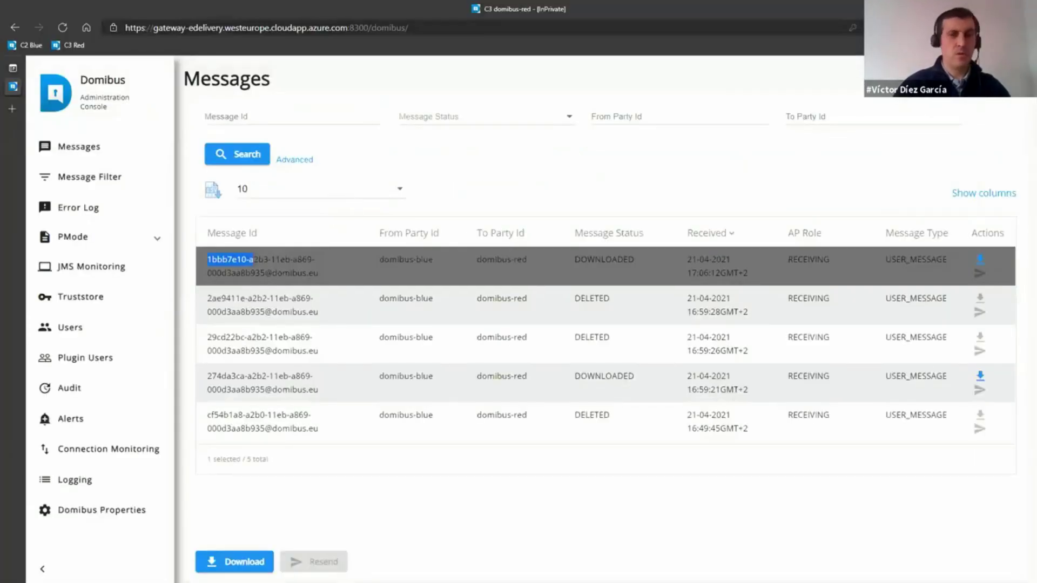
{"action": "key", "text": "alt+Tab"}
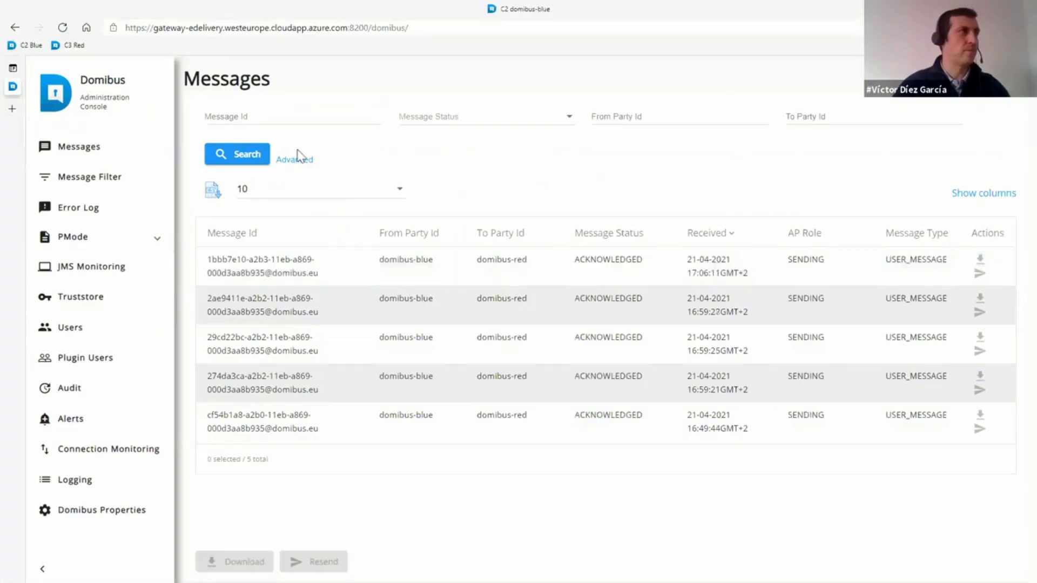
{"action": "left_click", "coordinate": [85, 184]}
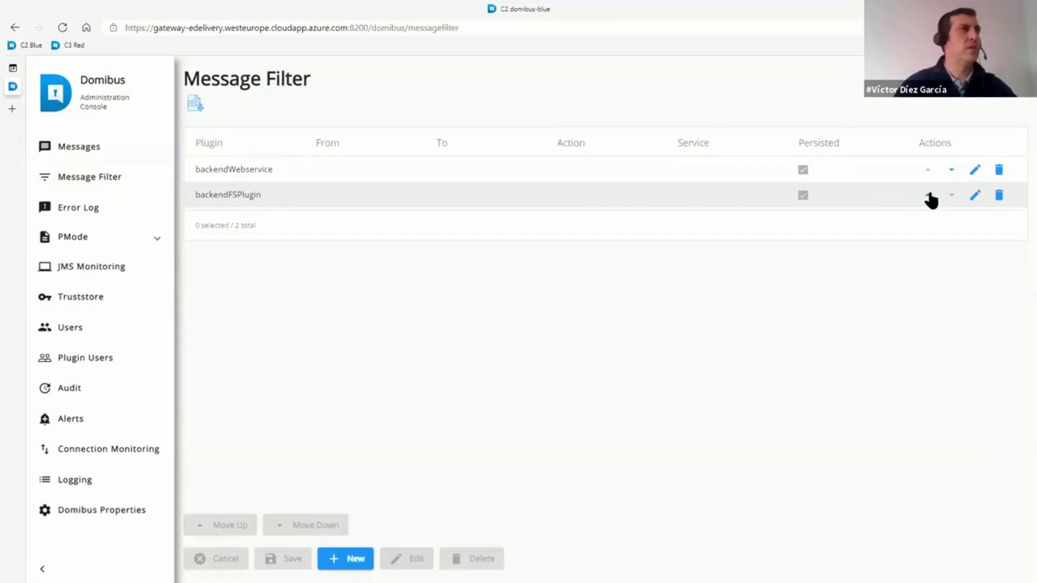
{"action": "left_click", "coordinate": [928, 196]}
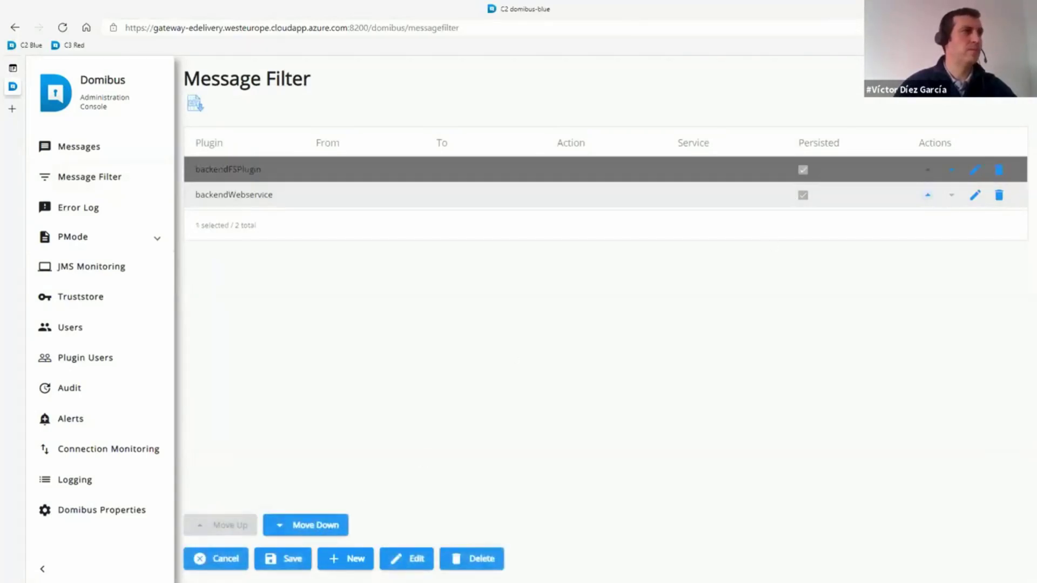
{"action": "left_click", "coordinate": [282, 558]}
{"action": "left_click", "coordinate": [454, 336]}
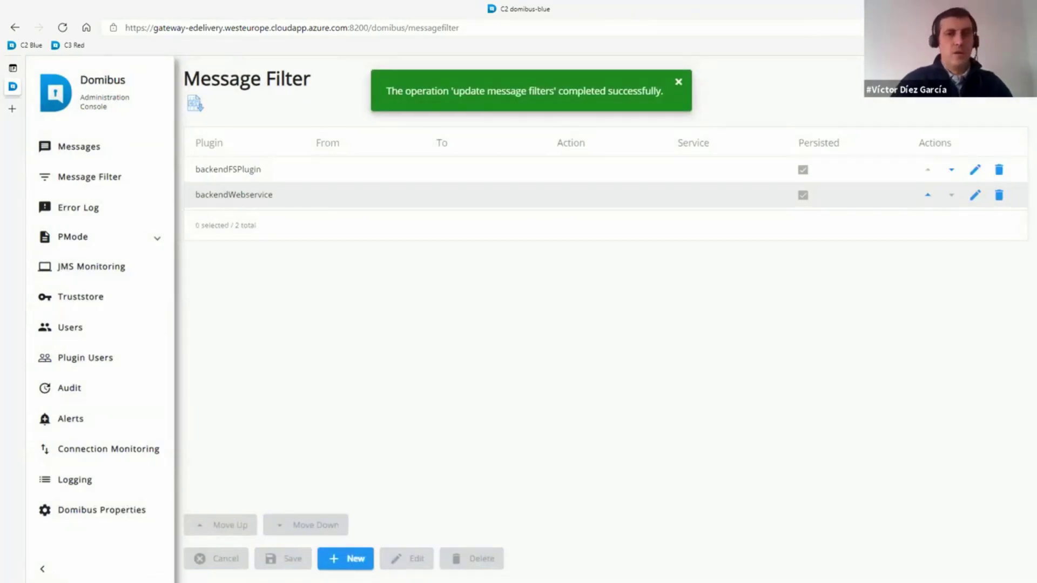
- Switch to WinSCP, open the OUT folder of fs_plugin_data-C2 and select metadata.xml
{"action": "key", "text": "alt+Tab"}
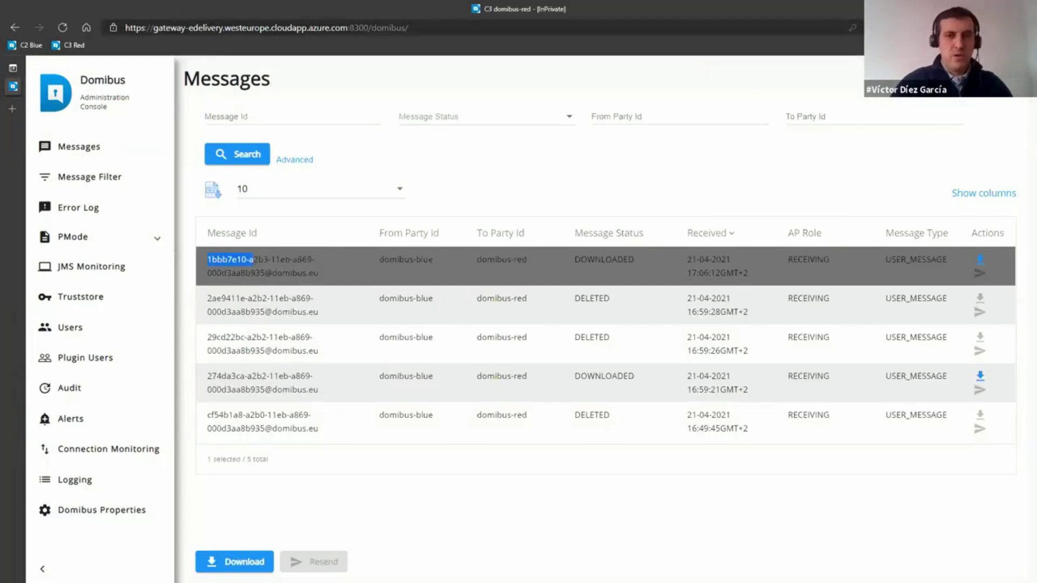
{"action": "key", "text": "alt+Tab"}
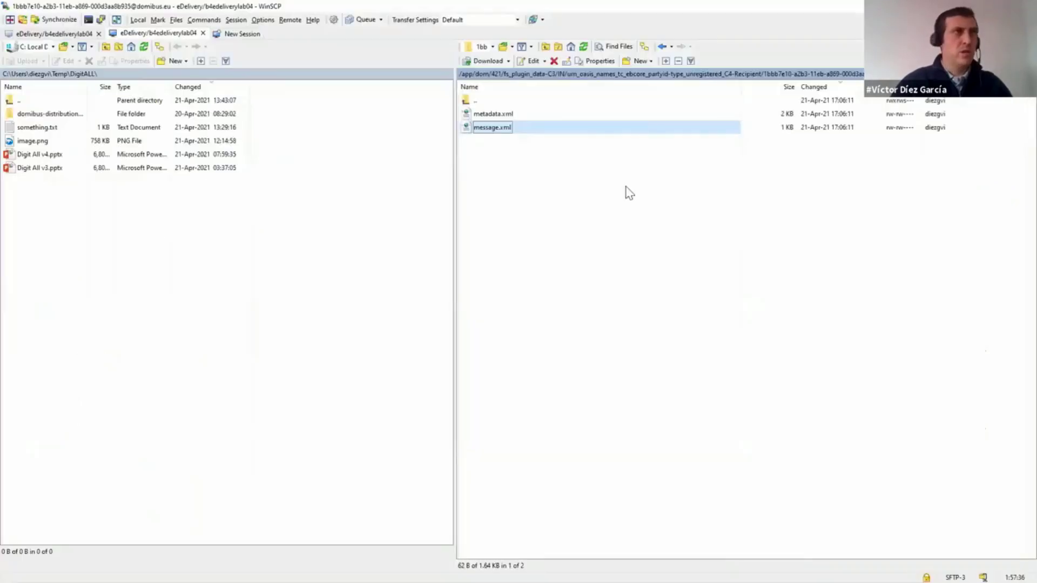
{"action": "double_click", "coordinate": [484, 103]}
{"action": "double_click", "coordinate": [484, 103]}
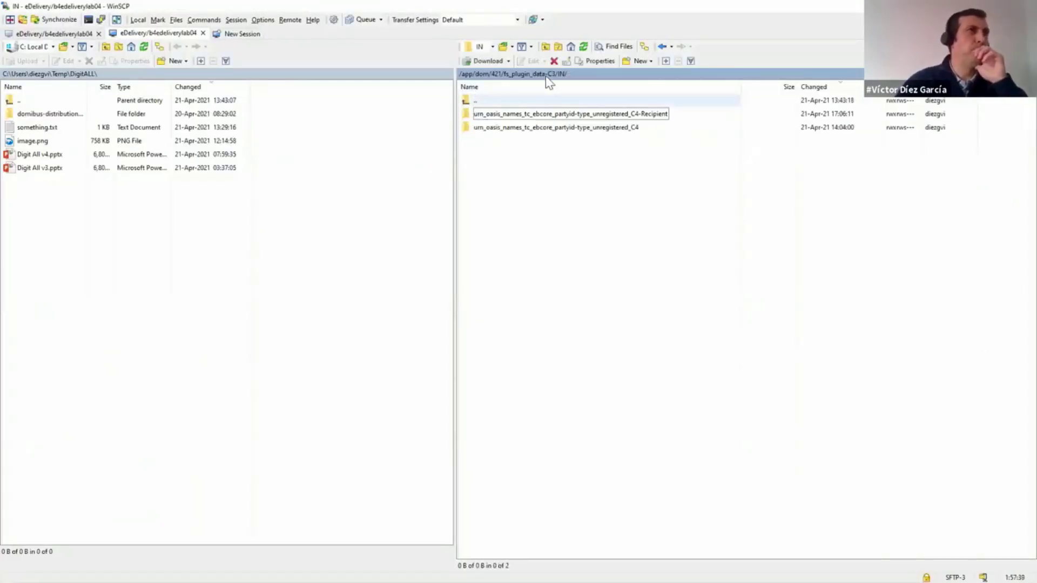
{"action": "left_click", "coordinate": [495, 74]}
{"action": "double_click", "coordinate": [503, 128]}
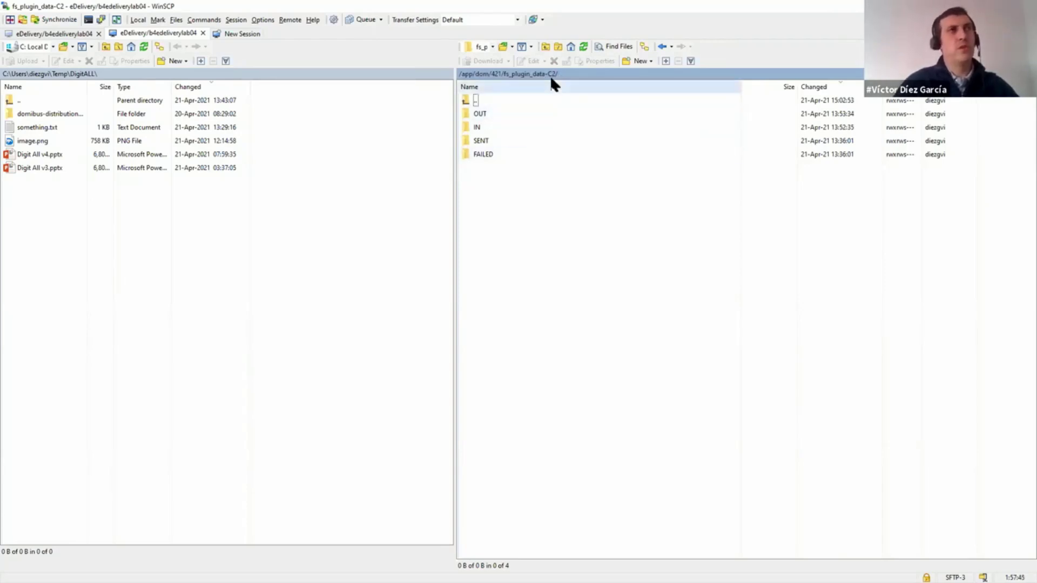
{"action": "left_click", "coordinate": [483, 113]}
{"action": "left_click", "coordinate": [482, 112]}
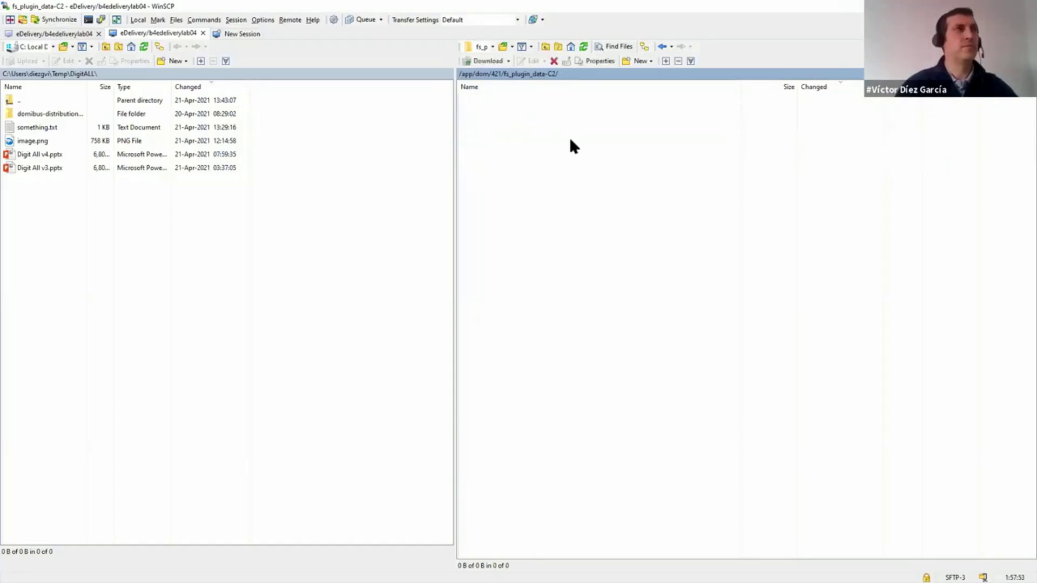
{"action": "left_click", "coordinate": [497, 116]}
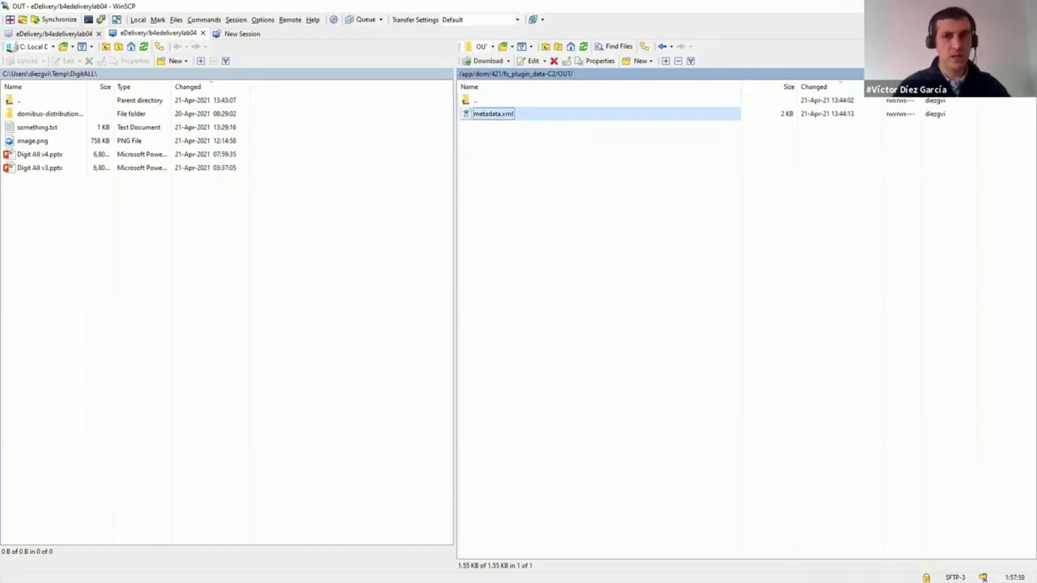
- Switch to SoapUI, enlarge the C2 submitMessage request pane and examine the request's party information, message properties and payload body
{"action": "key", "text": "alt+Tab"}
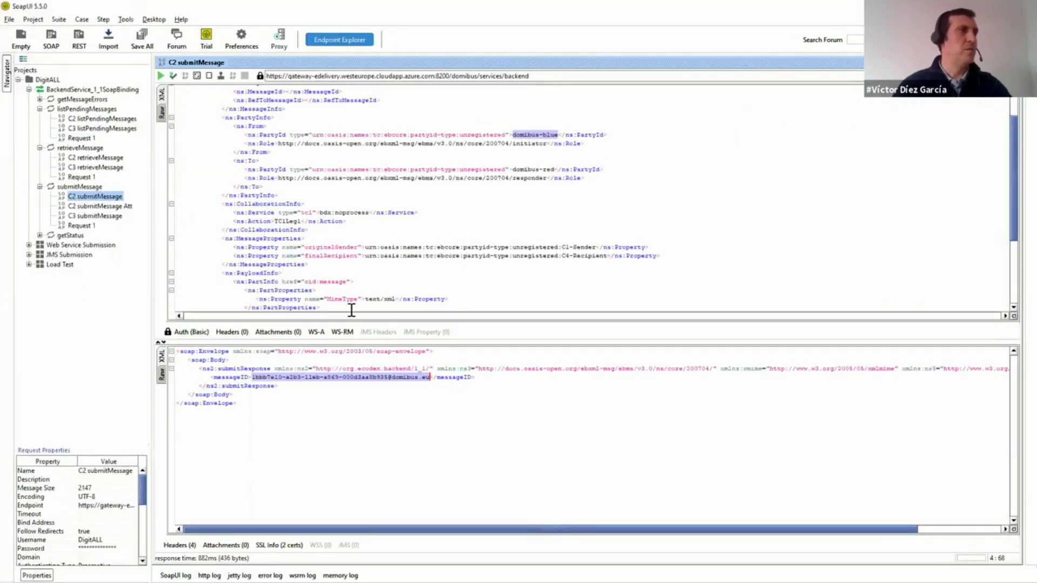
{"action": "left_click_drag", "start_coordinate": [359, 341], "coordinate": [358, 411]}
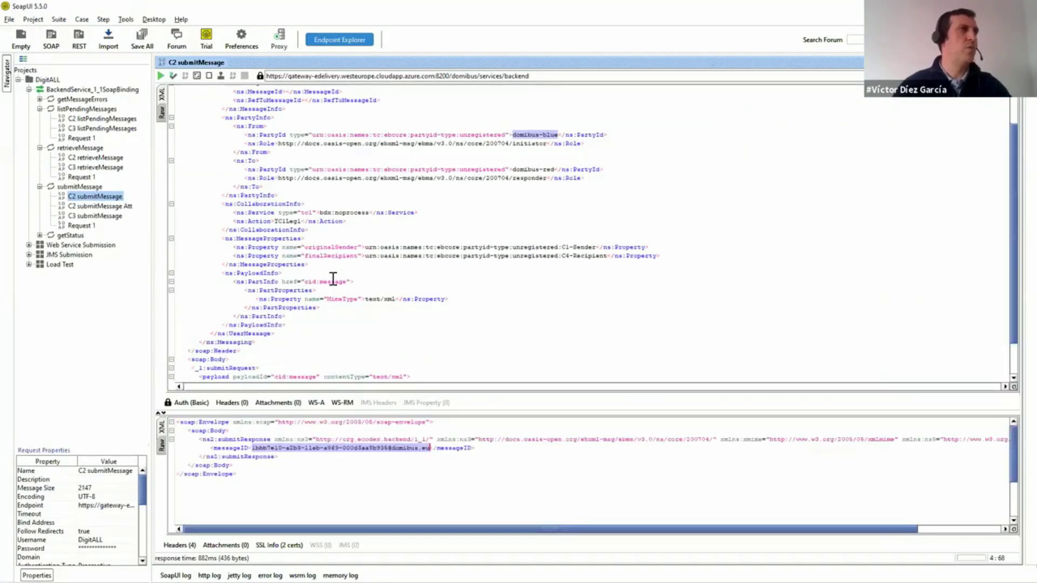
{"action": "scroll", "coordinate": [187, 105], "scroll_direction": "up", "scroll_amount": 2}
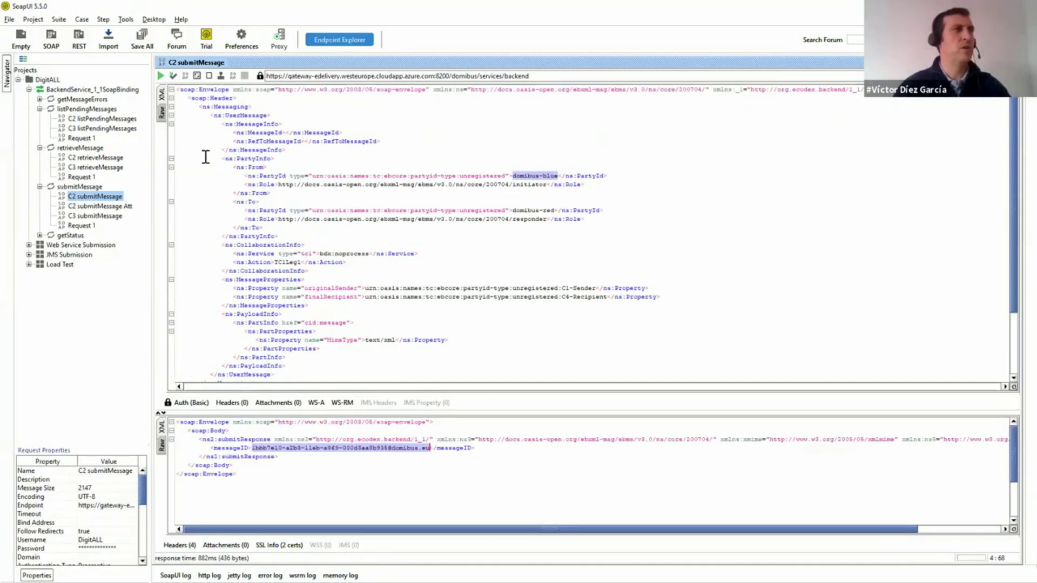
{"action": "left_click_drag", "start_coordinate": [178, 158], "coordinate": [261, 166]}
{"action": "left_click", "coordinate": [260, 167]}
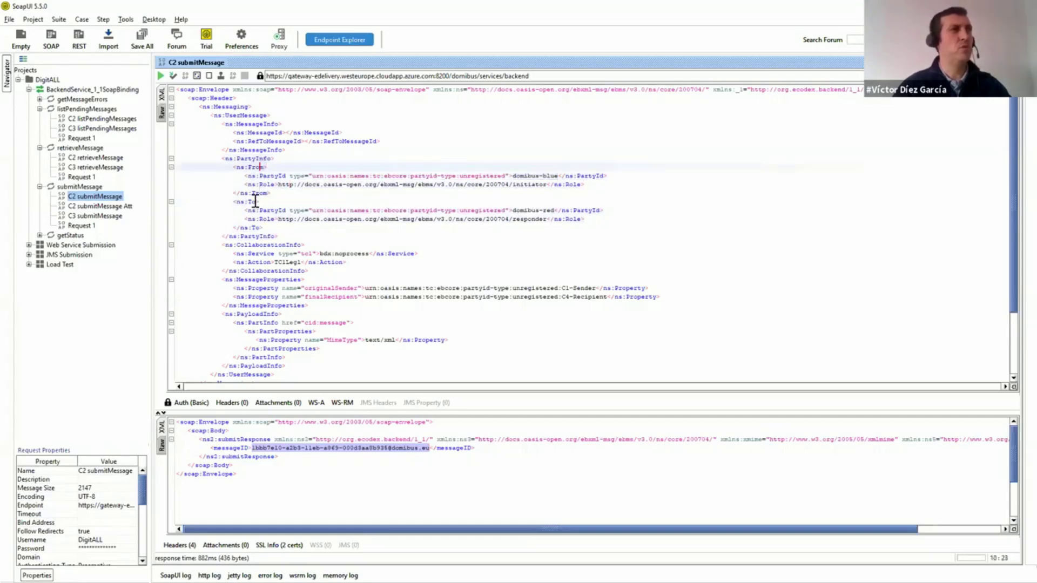
{"action": "left_click", "coordinate": [256, 203]}
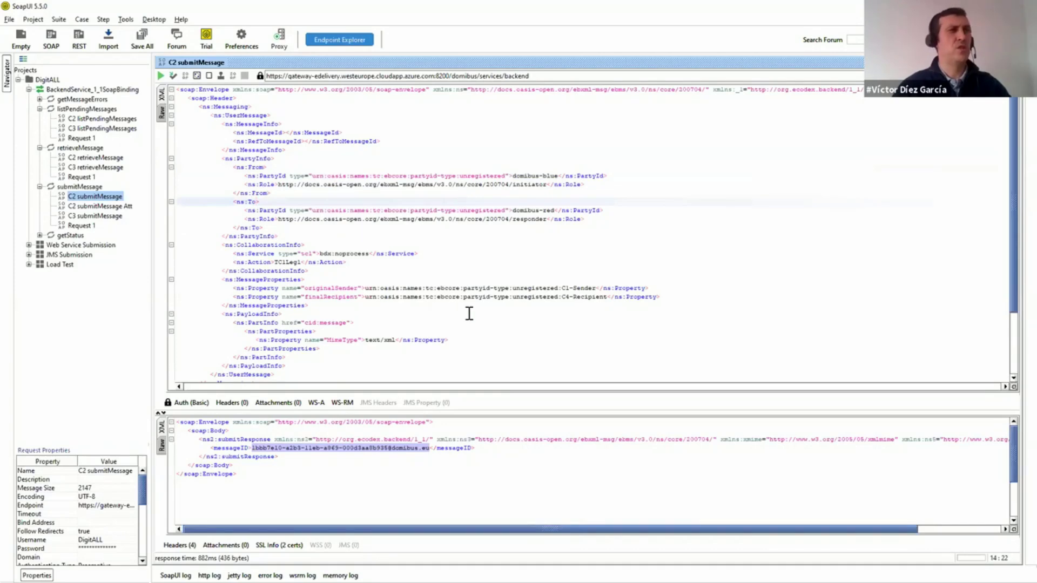
{"action": "scroll", "coordinate": [469, 312], "scroll_direction": "down", "scroll_amount": 2}
{"action": "scroll", "coordinate": [528, 270], "scroll_direction": "down", "scroll_amount": 1}
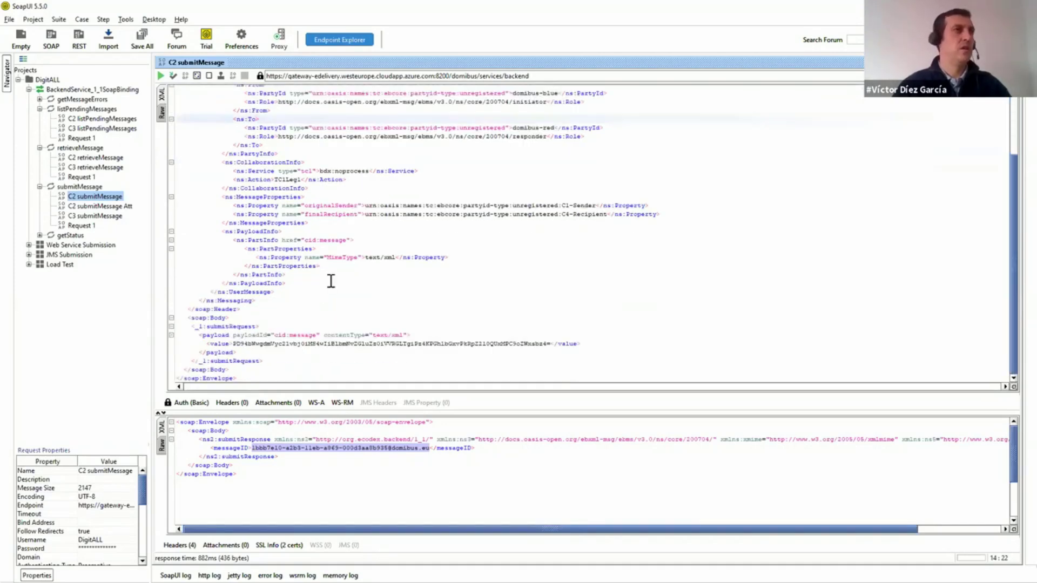
{"action": "left_click_drag", "start_coordinate": [269, 361], "coordinate": [182, 320]}
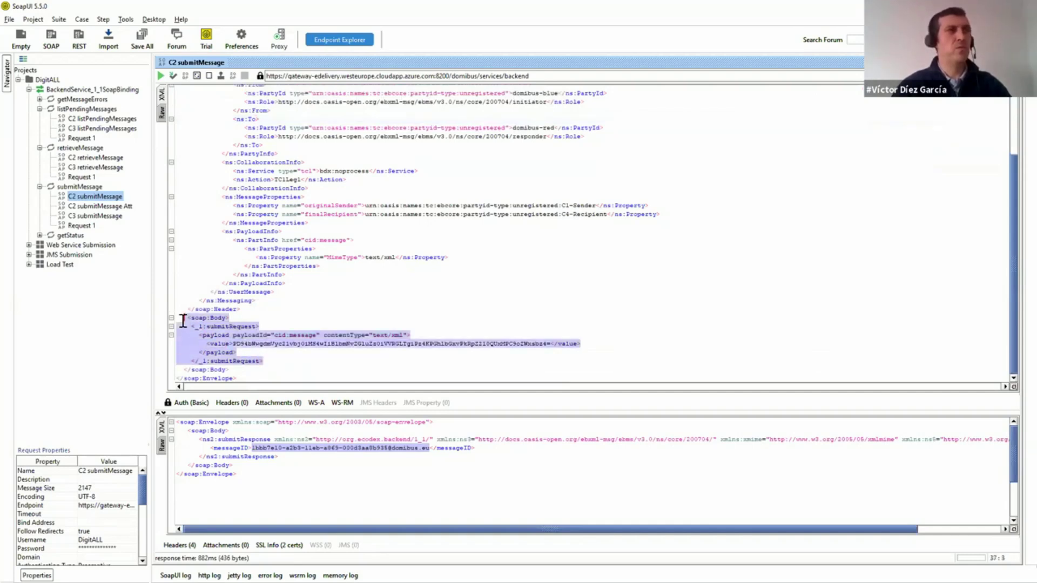
{"action": "left_click", "coordinate": [344, 327]}
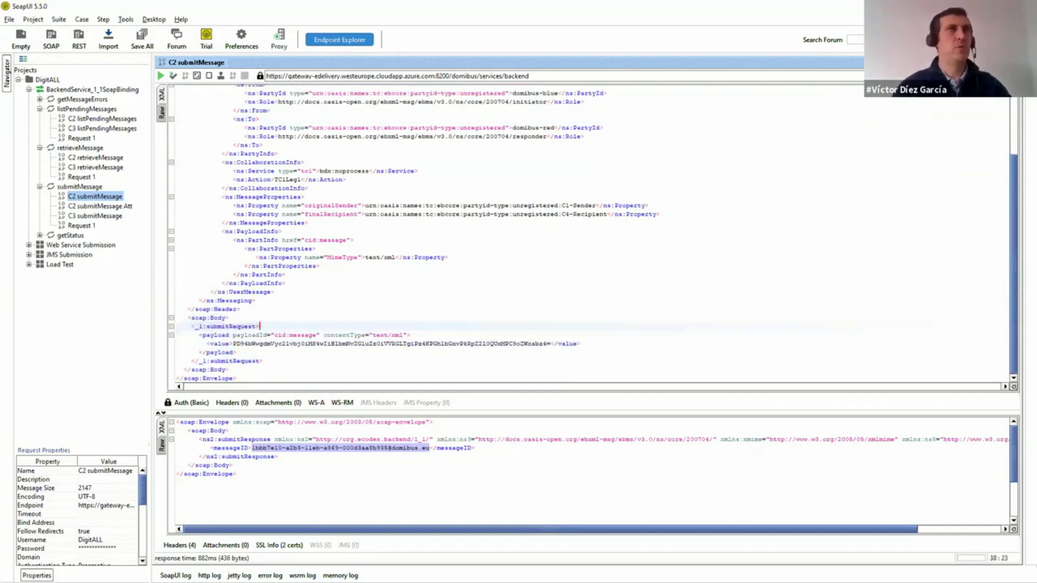
- Switch to WinSCP, open metadata.xml from the OUT folder of fs_plugin_data-C2 and maximize the editor window
{"action": "key", "text": "alt+Tab"}
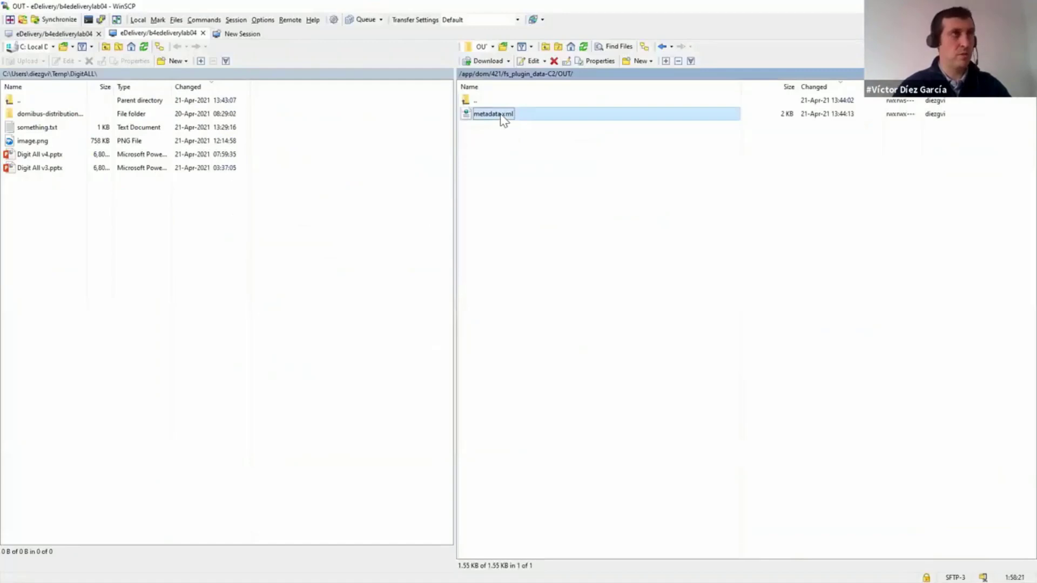
{"action": "double_click", "coordinate": [500, 116]}
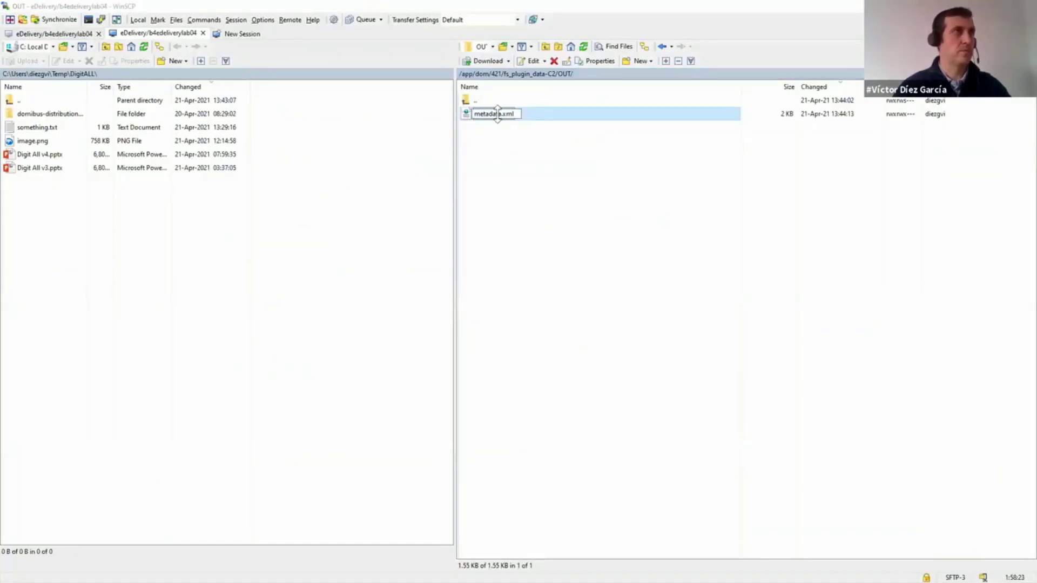
{"action": "left_click_drag", "start_coordinate": [622, 126], "coordinate": [622, 14]}
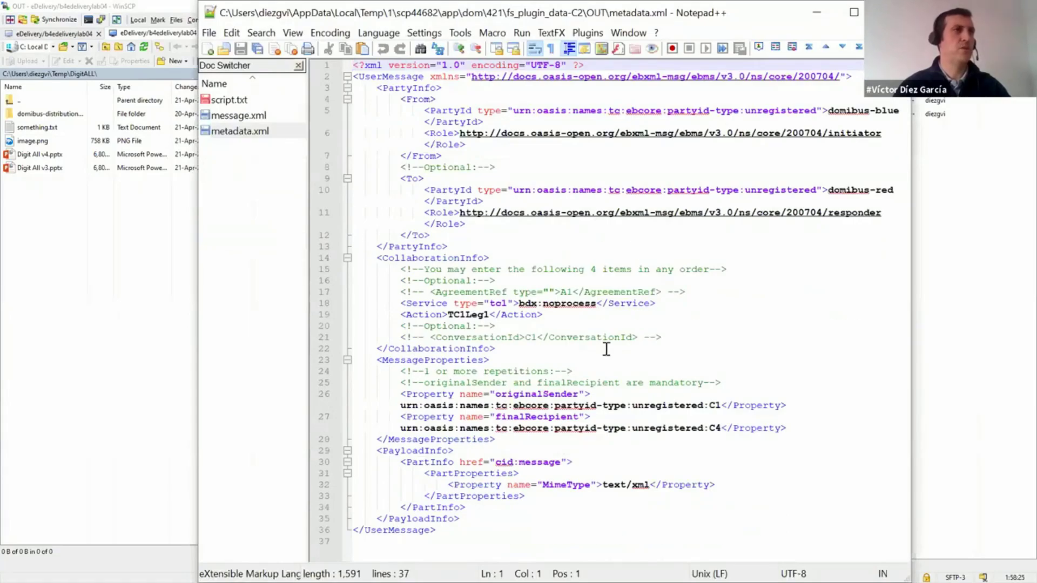
{"action": "left_click", "coordinate": [853, 11]}
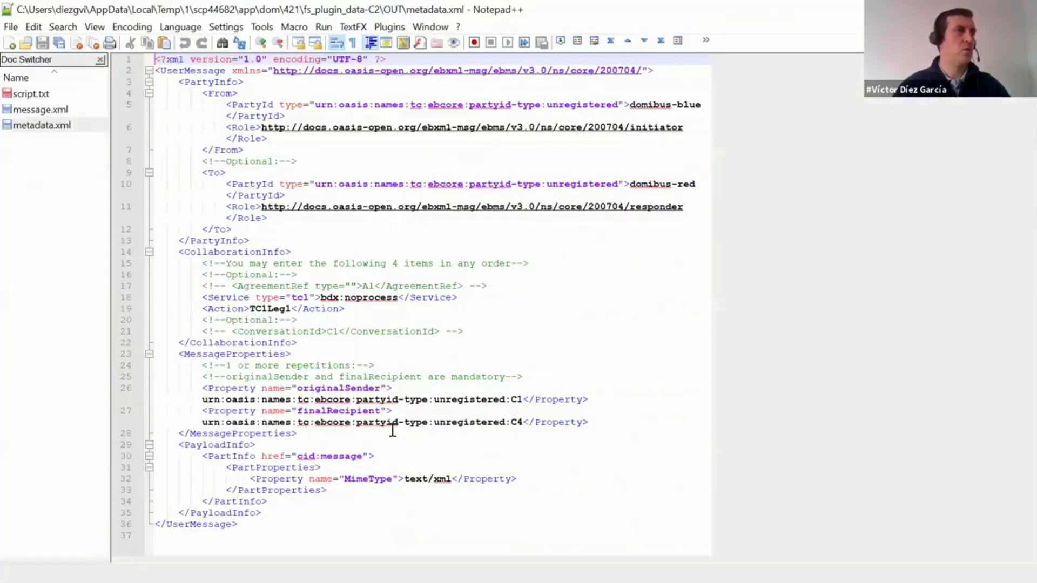
- Examine the metadata.xml content, highlighting the sender party domibus-blue and the receiver party domibus-red
{"action": "left_click_drag", "start_coordinate": [266, 456], "coordinate": [169, 78]}
{"action": "left_click", "coordinate": [698, 273]}
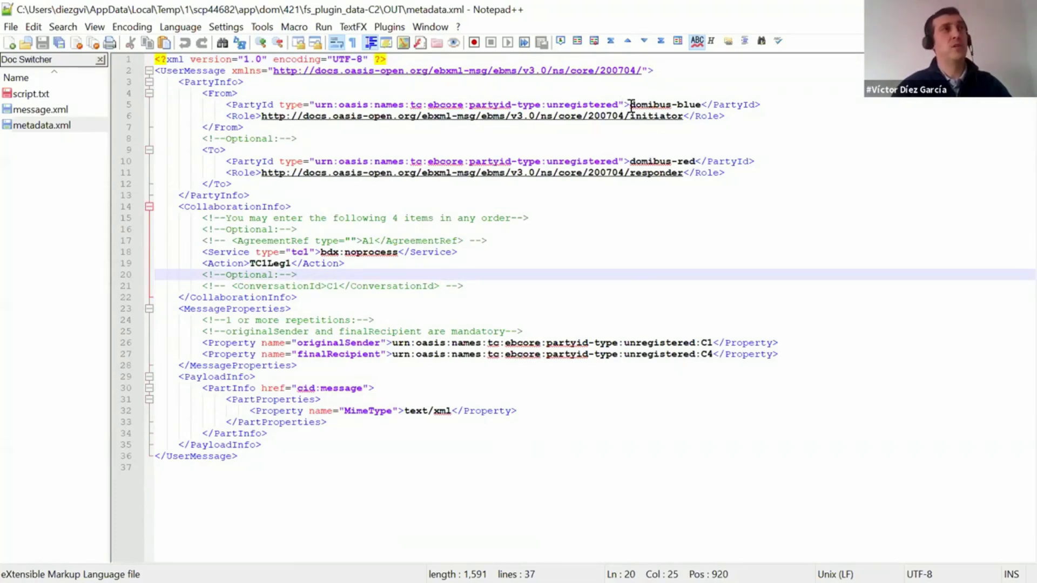
{"action": "left_click_drag", "start_coordinate": [631, 104], "coordinate": [703, 105]}
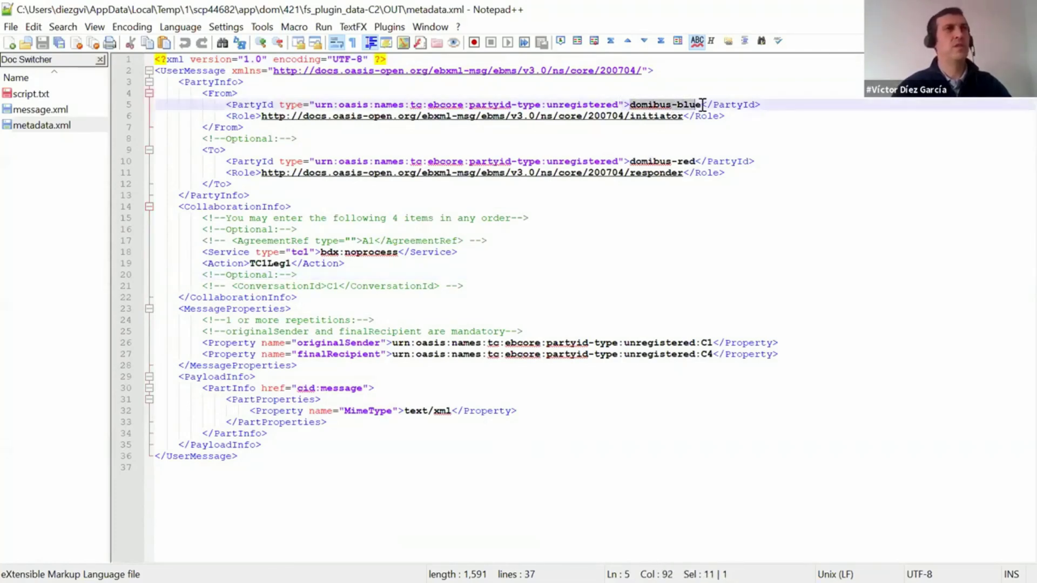
{"action": "left_click_drag", "start_coordinate": [630, 160], "coordinate": [696, 161]}
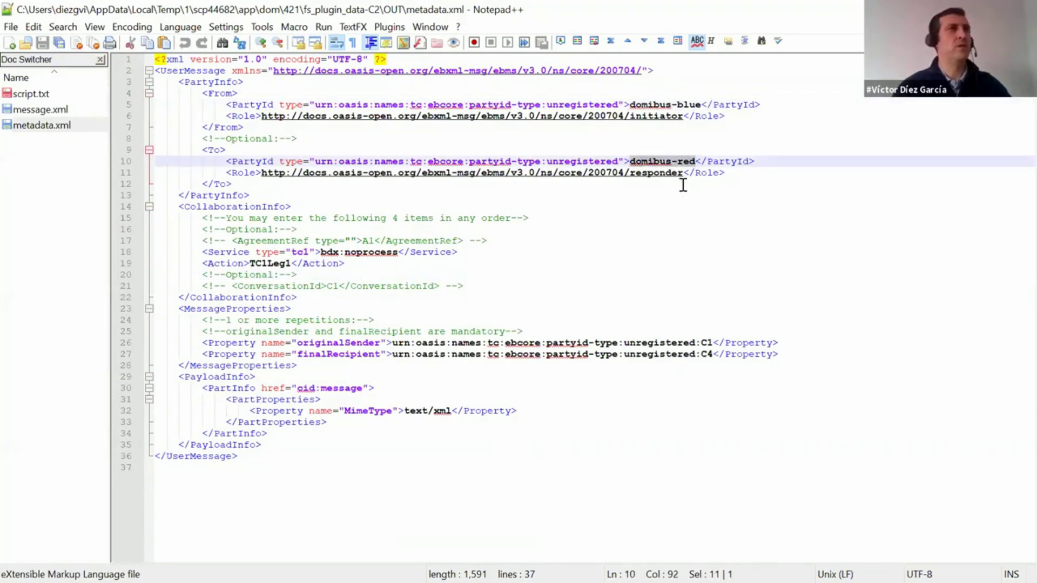
{"action": "left_click", "coordinate": [683, 183]}
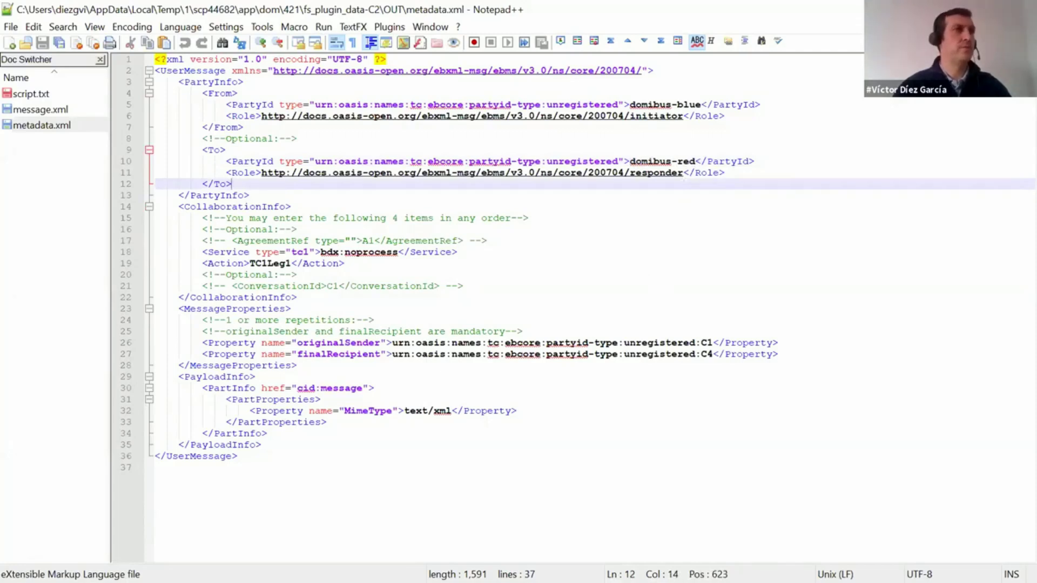
- Return to WinSCP and upload image.png from the local DigitALL folder to the OUT folder of fs_plugin_data-C2
{"action": "key", "text": "alt+Tab"}
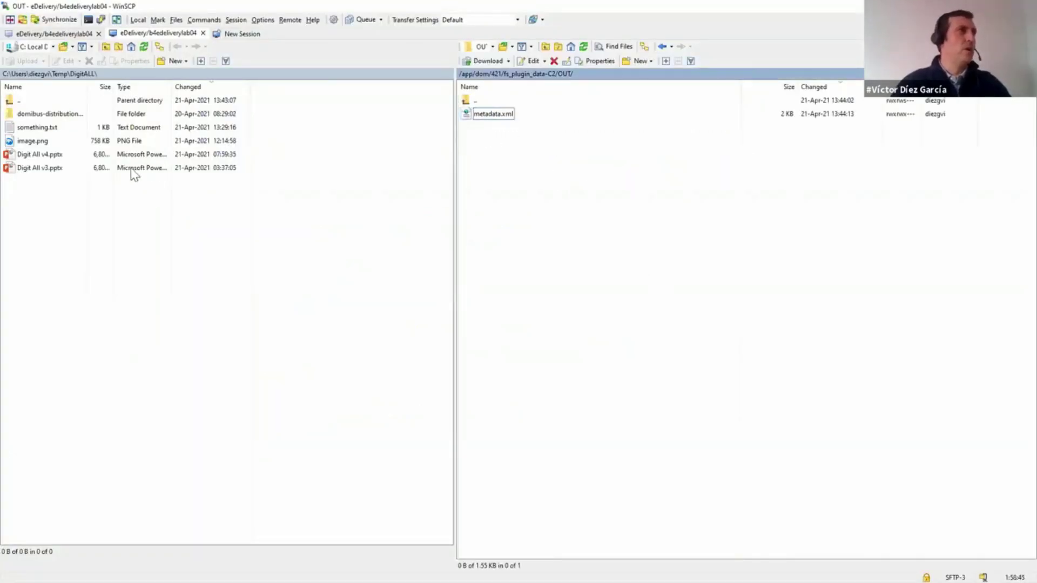
{"action": "left_click_drag", "start_coordinate": [87, 86], "coordinate": [100, 87]}
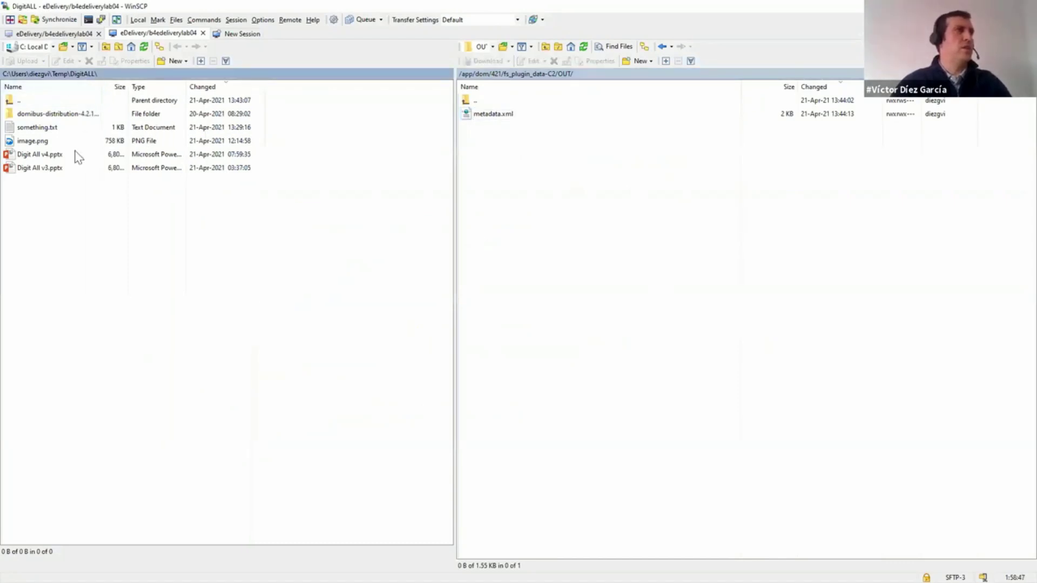
{"action": "left_click", "coordinate": [37, 142]}
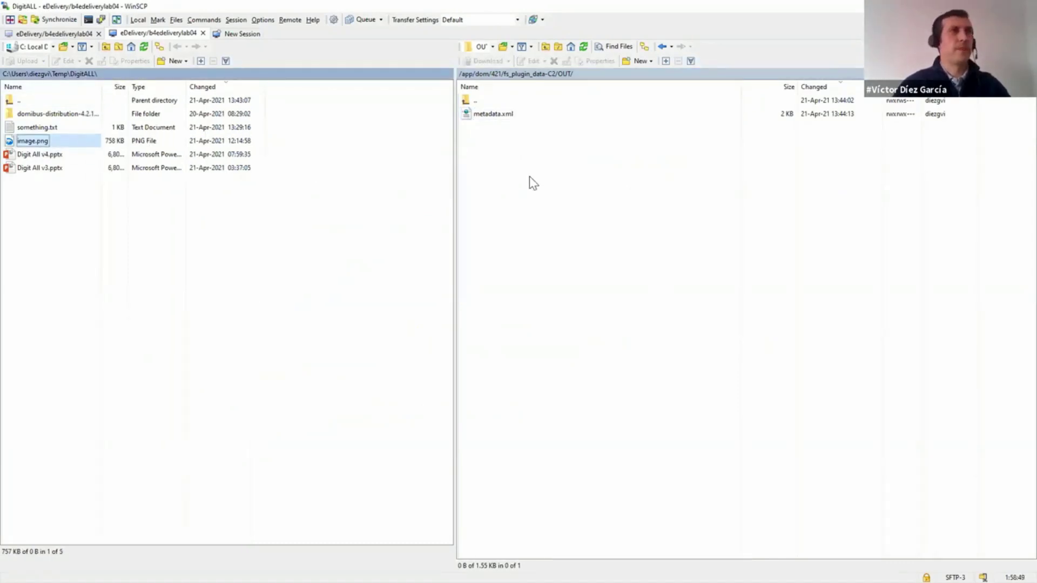
{"action": "left_click_drag", "start_coordinate": [521, 198], "coordinate": [525, 200]}
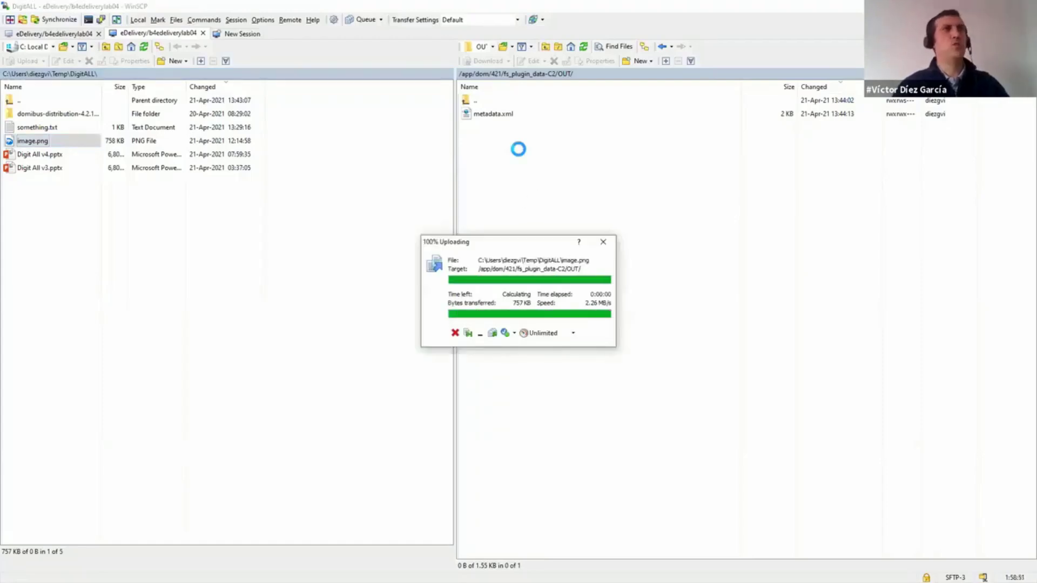
- Refresh the OUT folder repeatedly to follow the processing of image.png, and go up to fs_plugin_data-C2
{"action": "left_click", "coordinate": [584, 47]}
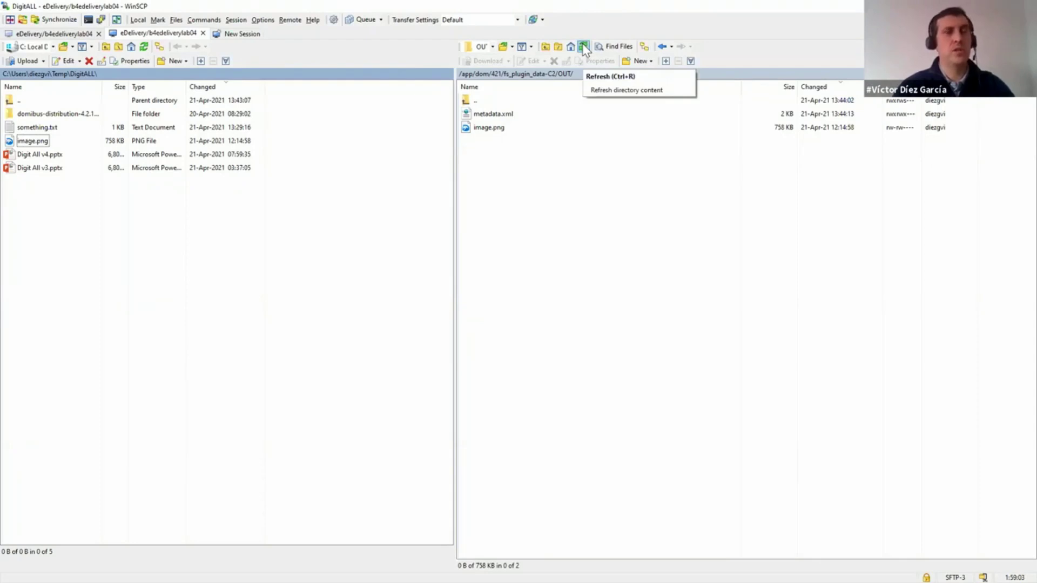
{"action": "left_click", "coordinate": [583, 47]}
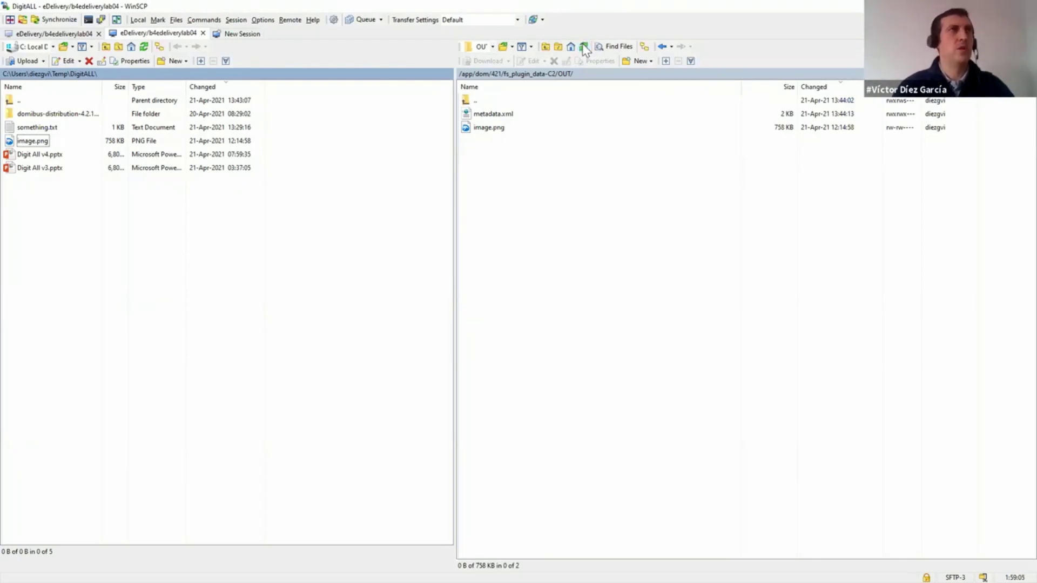
{"action": "left_click", "coordinate": [583, 47]}
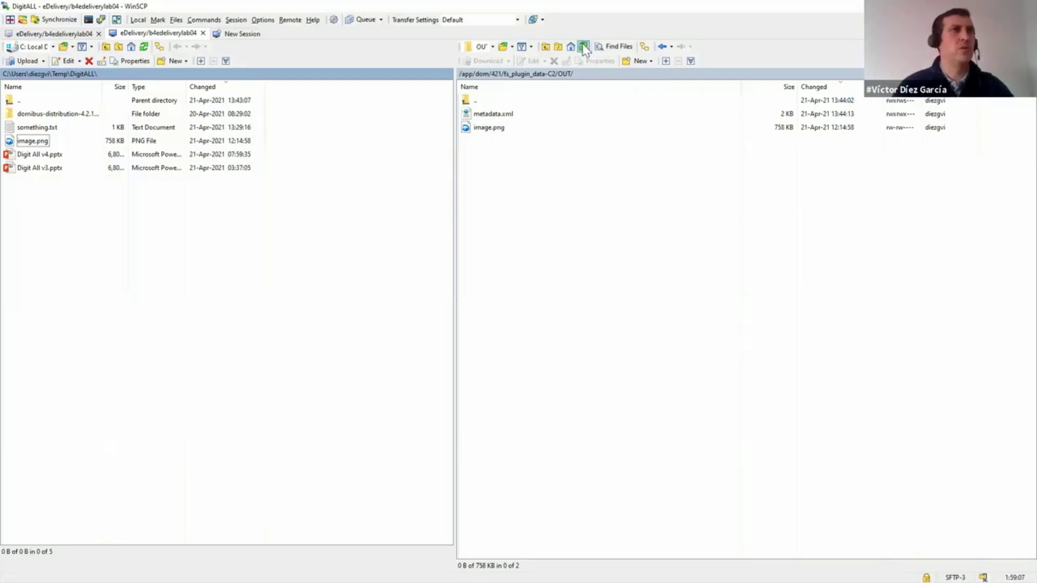
{"action": "left_click", "coordinate": [583, 48]}
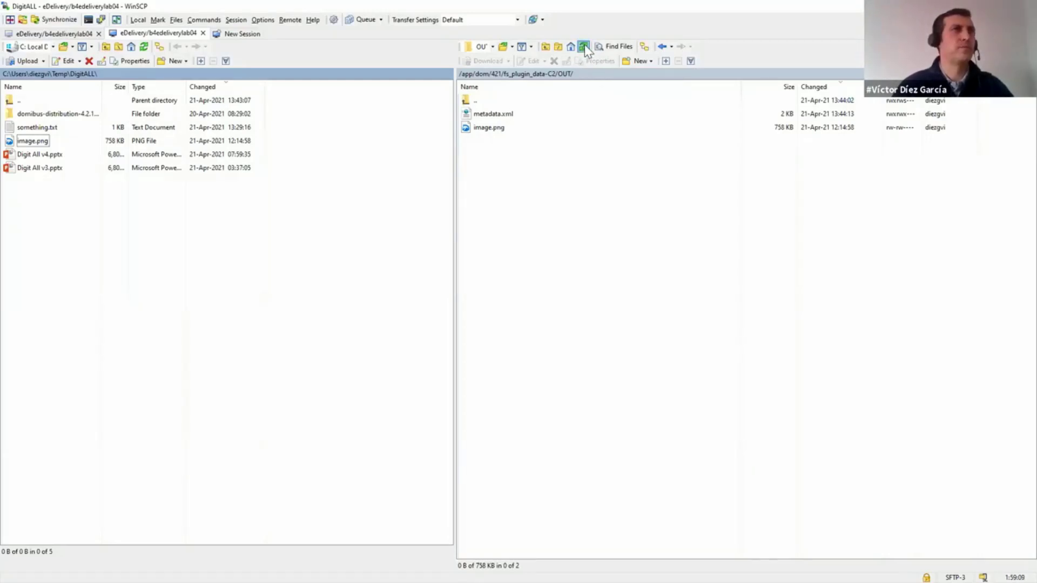
{"action": "left_click", "coordinate": [584, 47]}
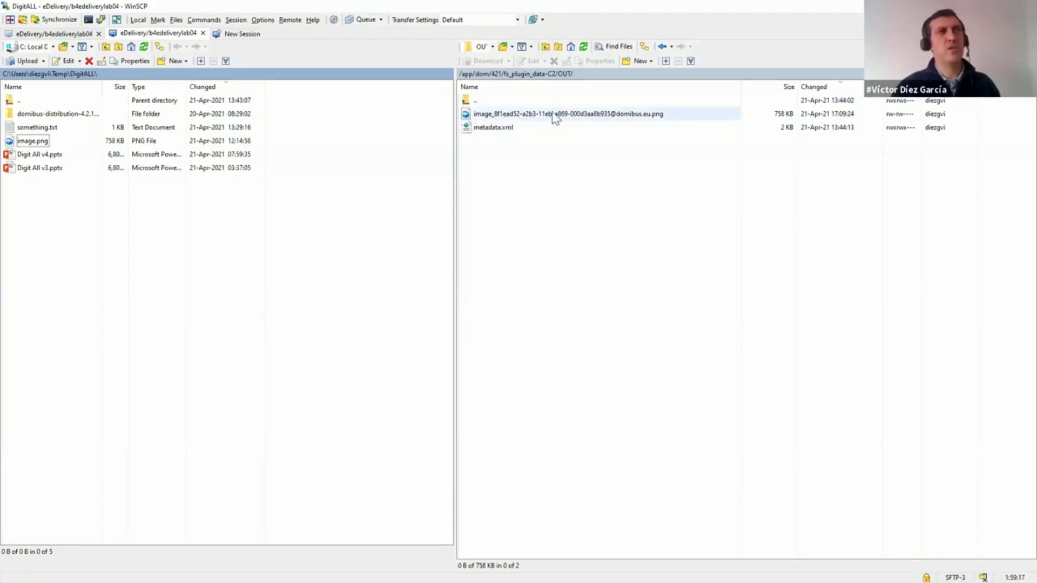
{"action": "left_click", "coordinate": [581, 47]}
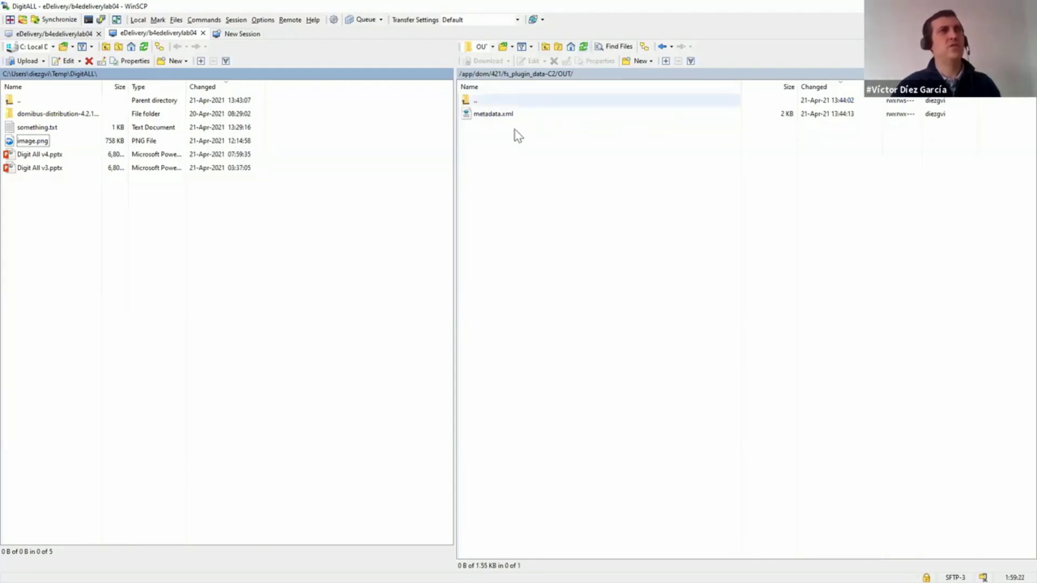
{"action": "double_click", "coordinate": [488, 98]}
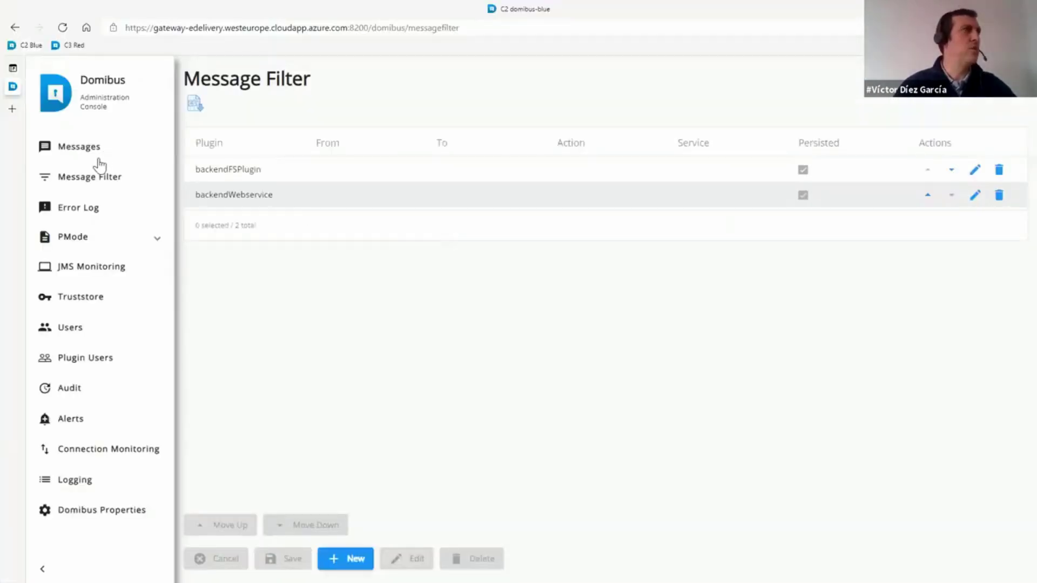
- Switch to the domibus-blue console, show the Messages list and check the newest message's ID and status
{"action": "left_click", "coordinate": [97, 156]}
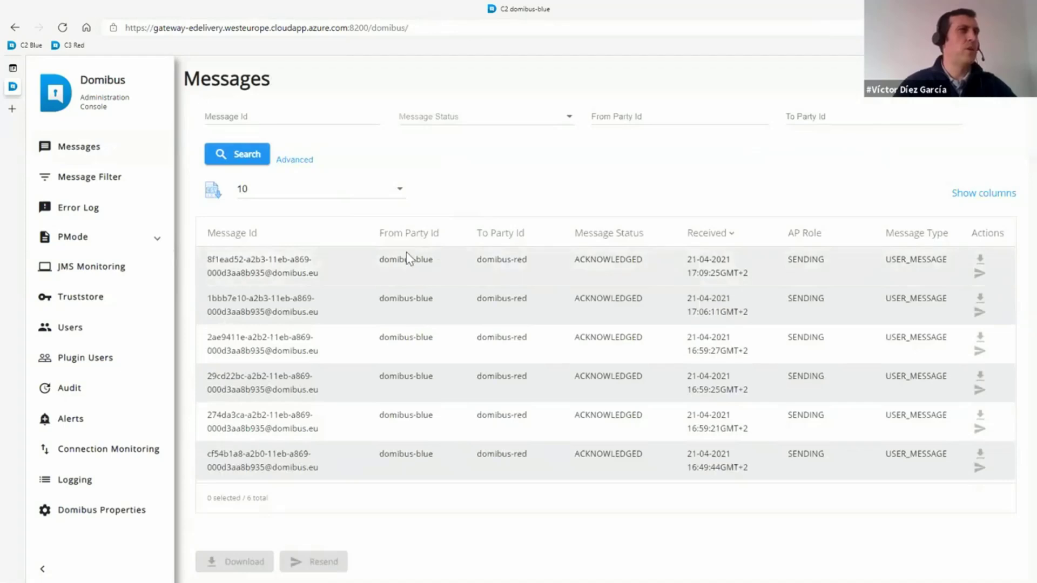
{"action": "left_click_drag", "start_coordinate": [327, 278], "coordinate": [209, 259]}
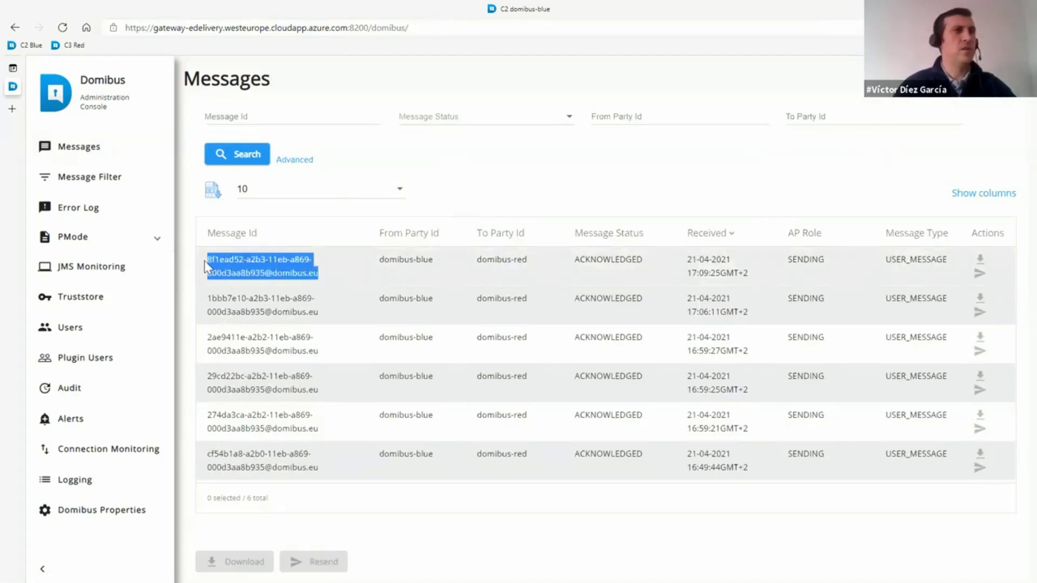
{"action": "left_click", "coordinate": [585, 274]}
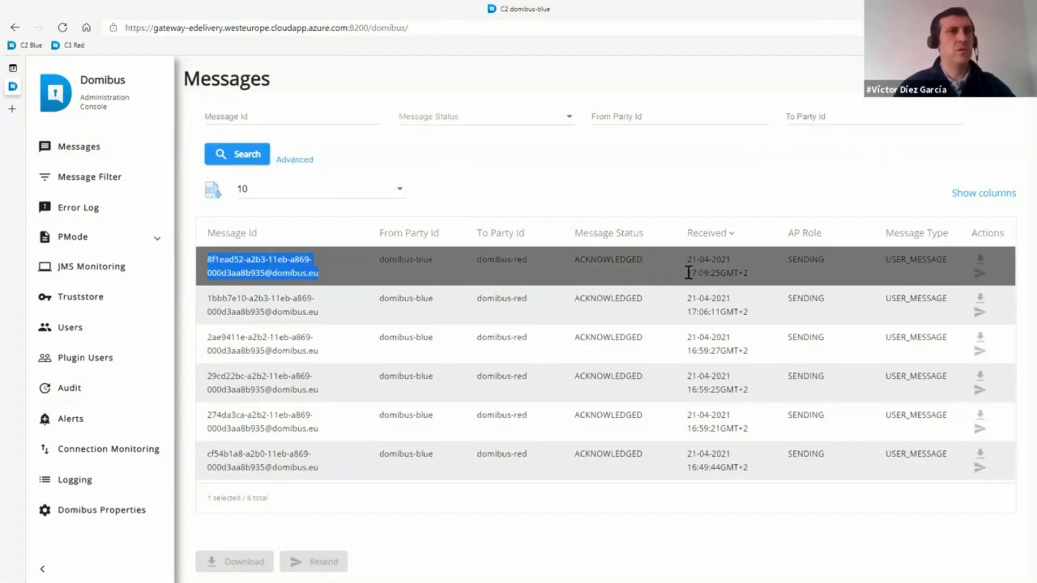
{"action": "left_click", "coordinate": [378, 267]}
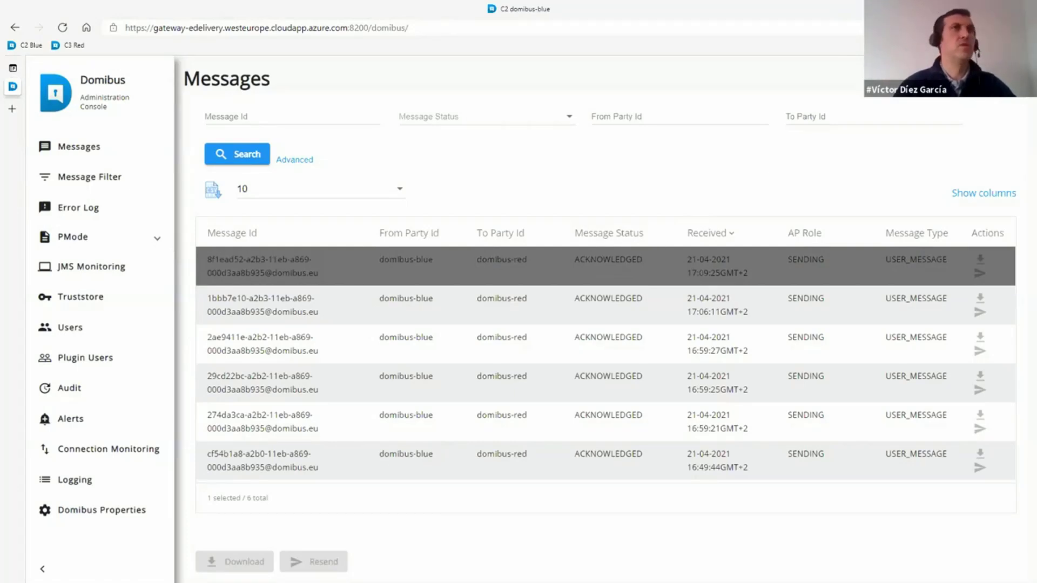
- Switch to the domibus-red console, refresh the message search and check the newest received message's ID and status
{"action": "key", "text": "alt+Tab"}
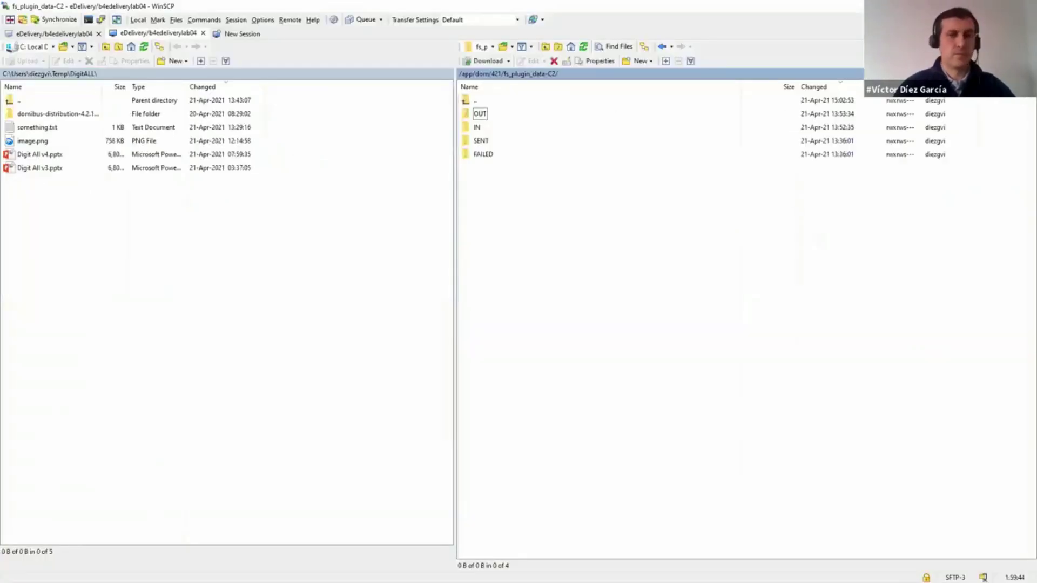
{"action": "key", "text": "alt+Tab"}
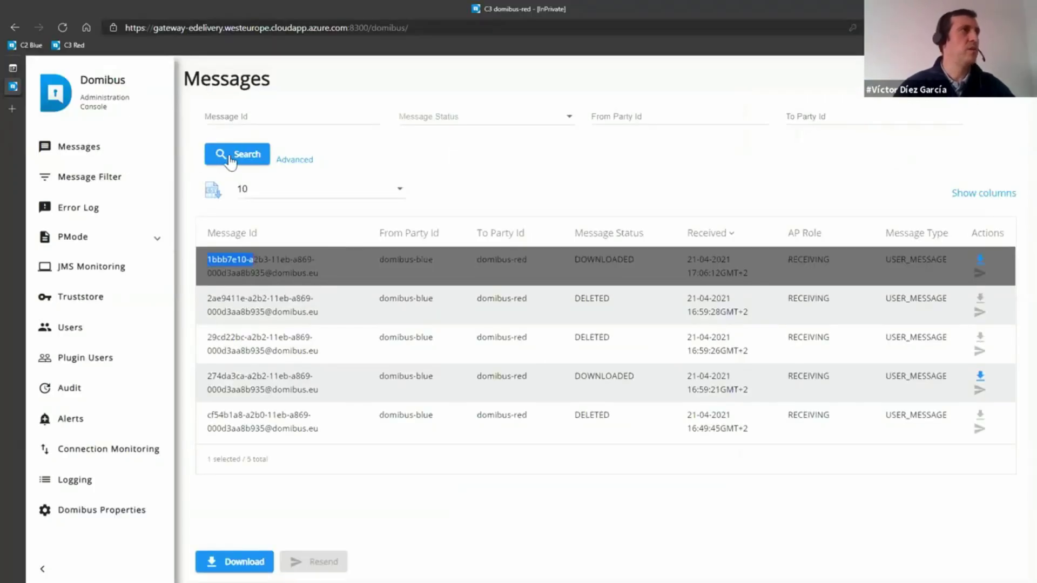
{"action": "left_click", "coordinate": [229, 156]}
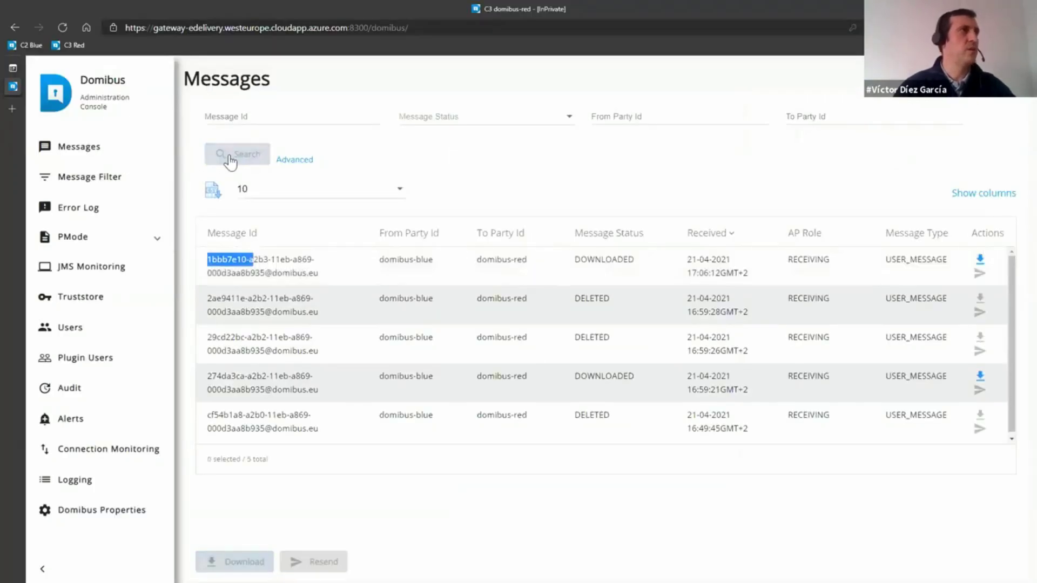
{"action": "left_click_drag", "start_coordinate": [318, 273], "coordinate": [200, 262]}
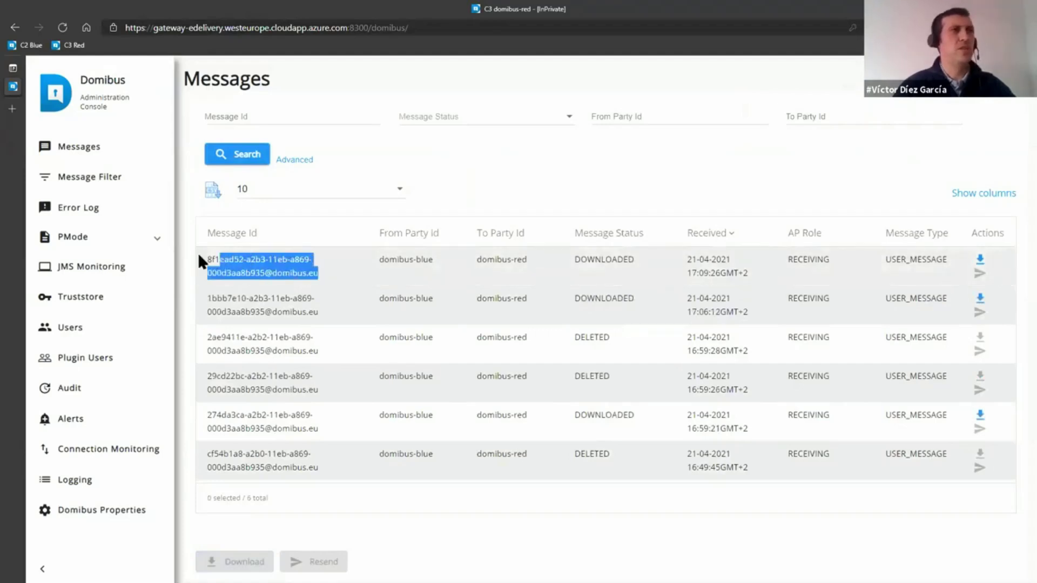
{"action": "left_click", "coordinate": [199, 262]}
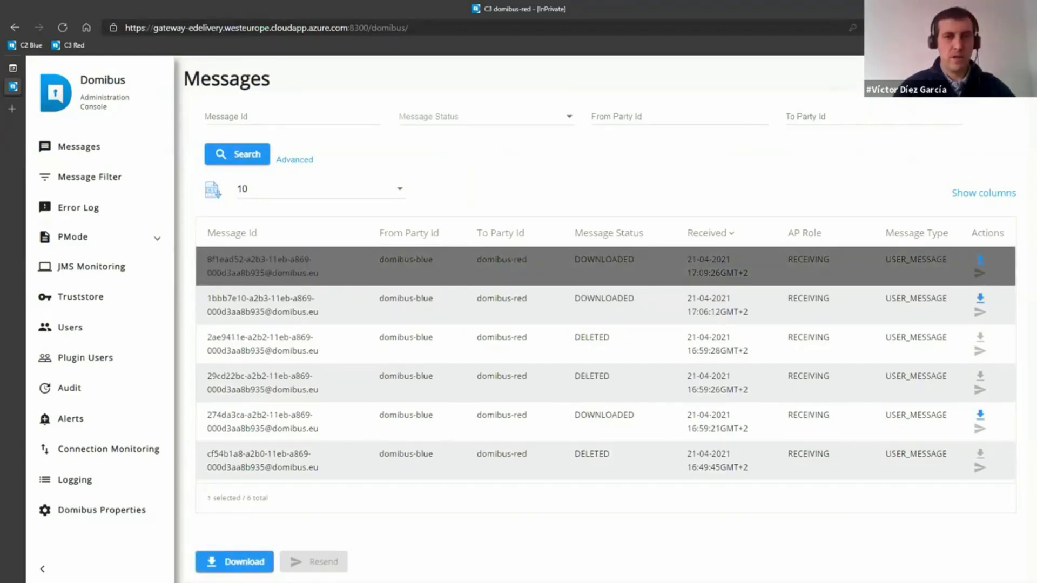
- Switch to WinSCP and open the IN folder of fs_plugin_data-C3
{"action": "key", "text": "alt+Tab"}
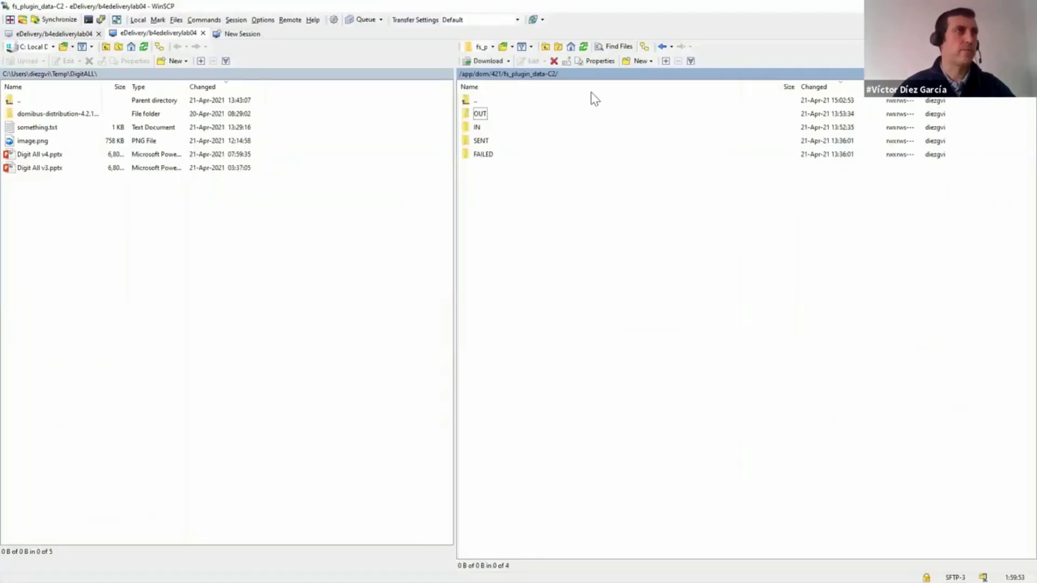
{"action": "left_click", "coordinate": [497, 74]}
{"action": "double_click", "coordinate": [502, 141]}
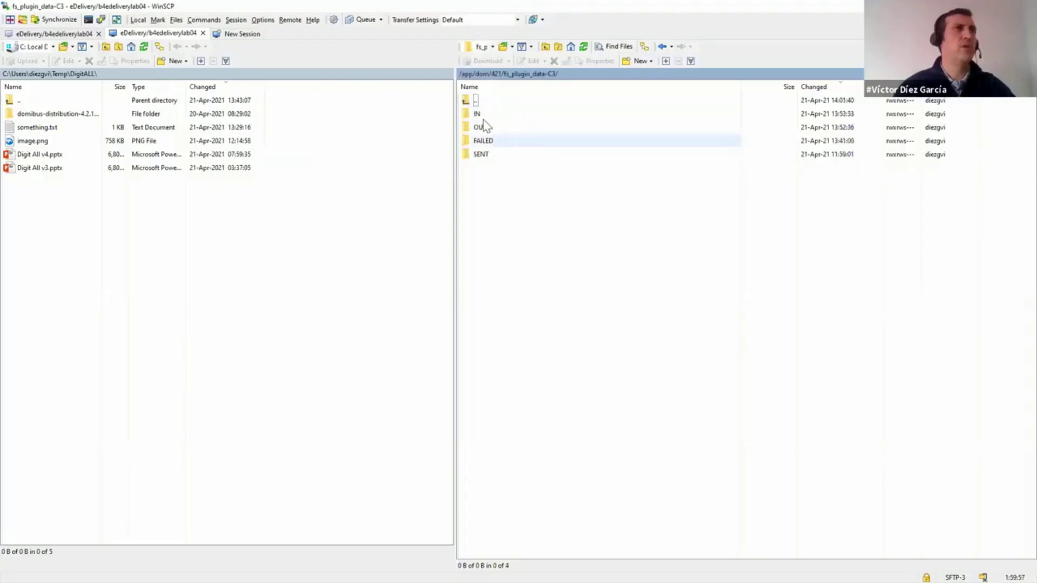
{"action": "double_click", "coordinate": [479, 114]}
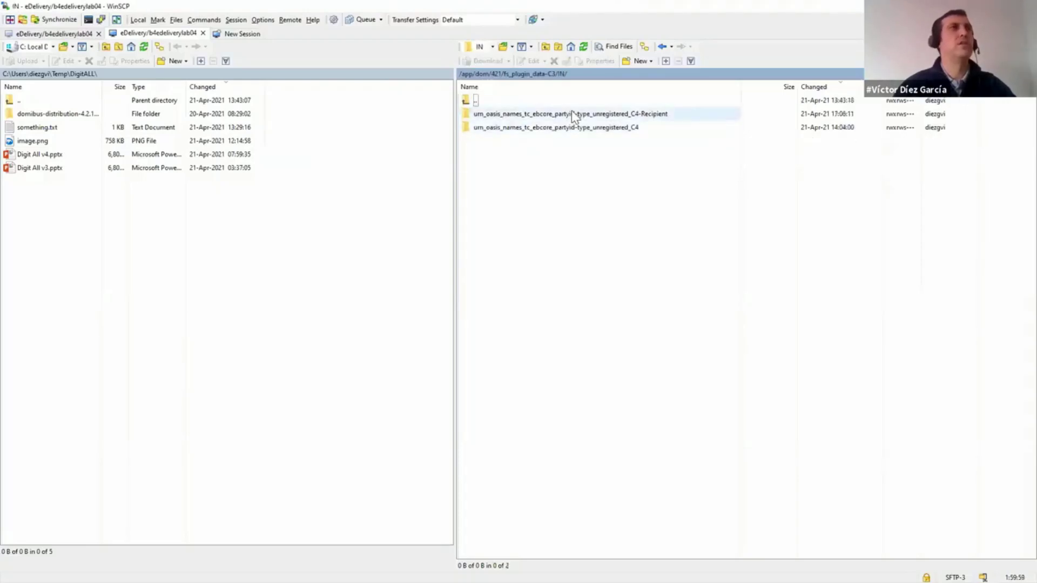
- Check the C4-Recipient folder and its message subfolder for the new file, refreshing the listing, and return to the IN folder
{"action": "double_click", "coordinate": [570, 113]}
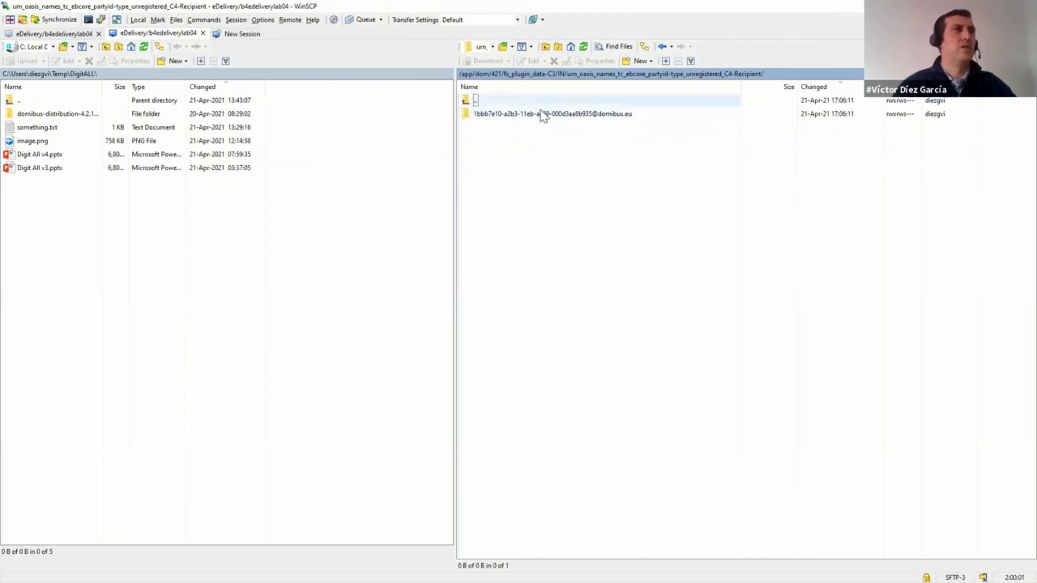
{"action": "left_click", "coordinate": [582, 46]}
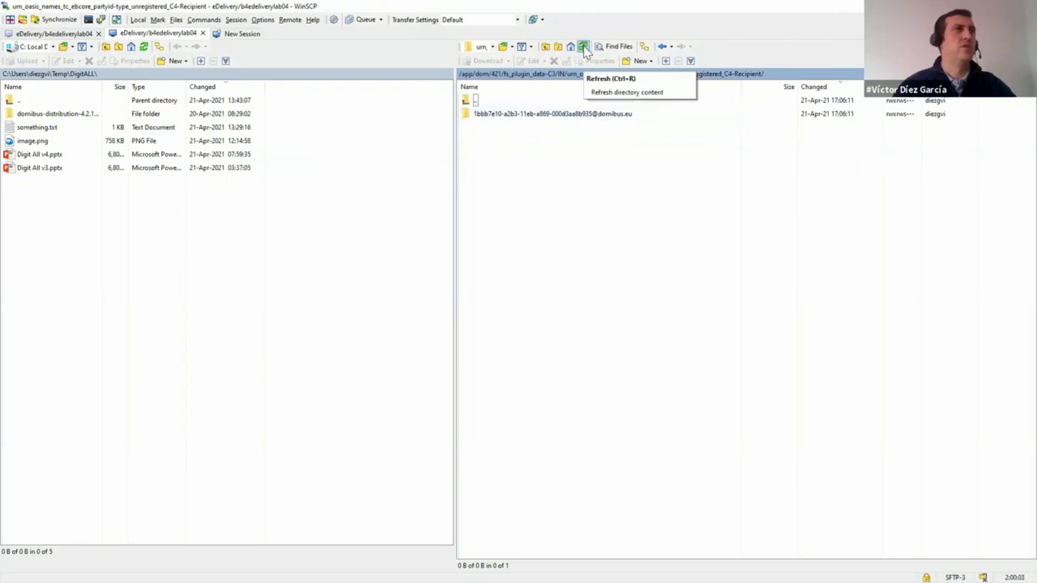
{"action": "double_click", "coordinate": [533, 114]}
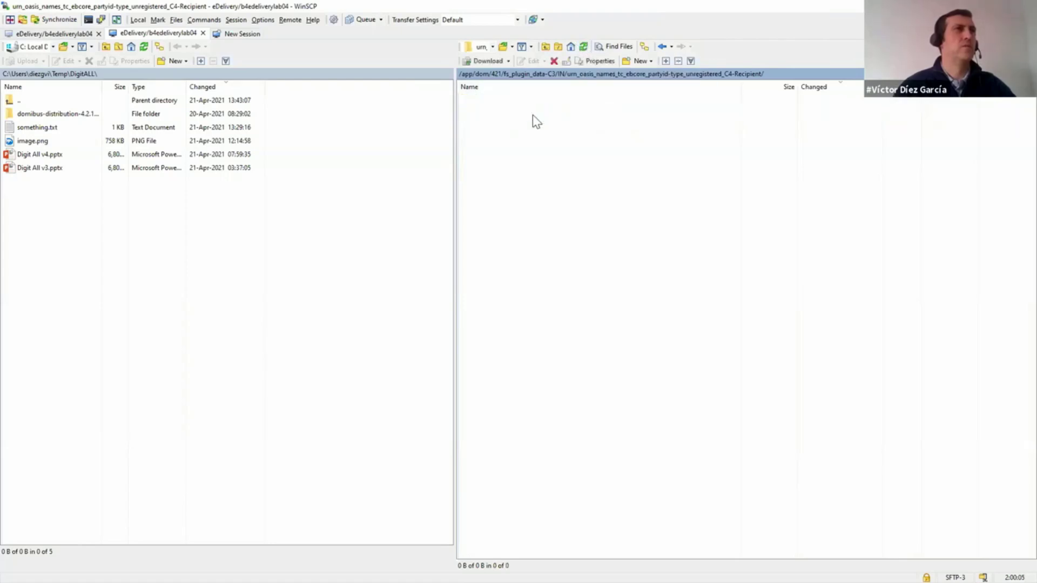
{"action": "double_click", "coordinate": [529, 106]}
{"action": "double_click", "coordinate": [531, 106]}
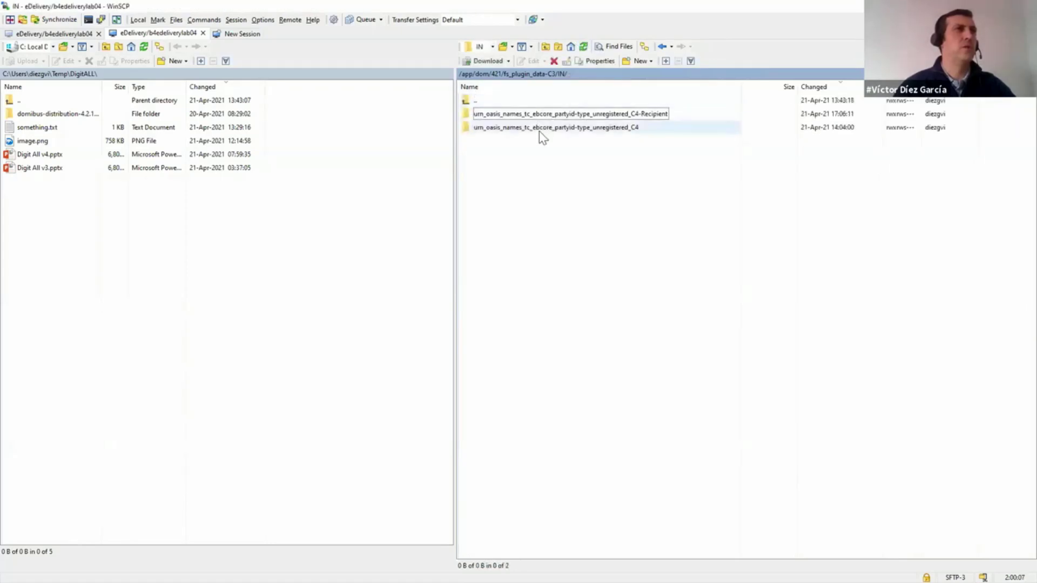
- Open the message subfolder inside the unregistered_C4 folder and try to view the received image.png, returning to WinSCP
{"action": "double_click", "coordinate": [539, 128]}
{"action": "double_click", "coordinate": [539, 116]}
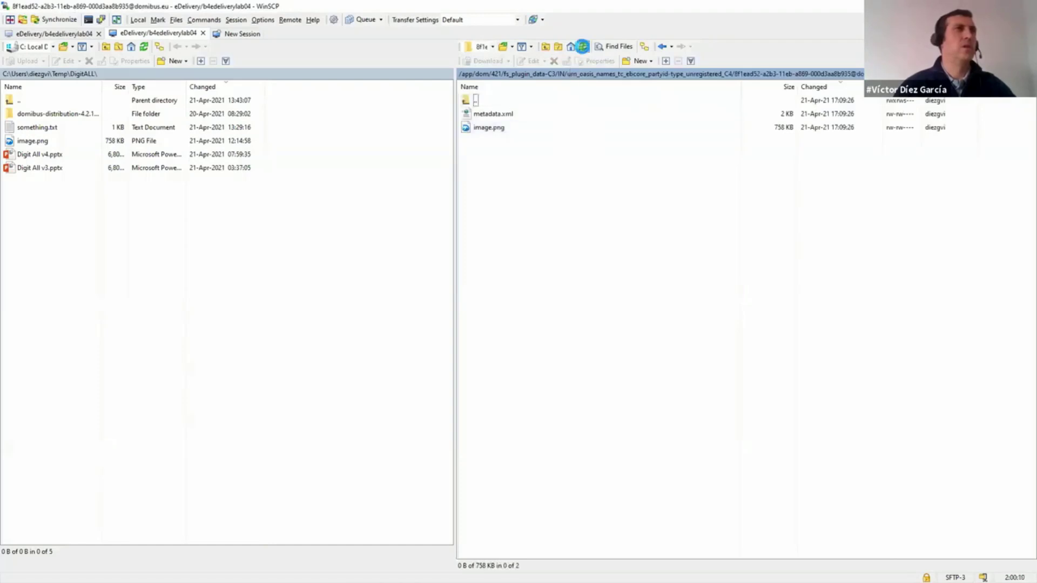
{"action": "left_click", "coordinate": [489, 130]}
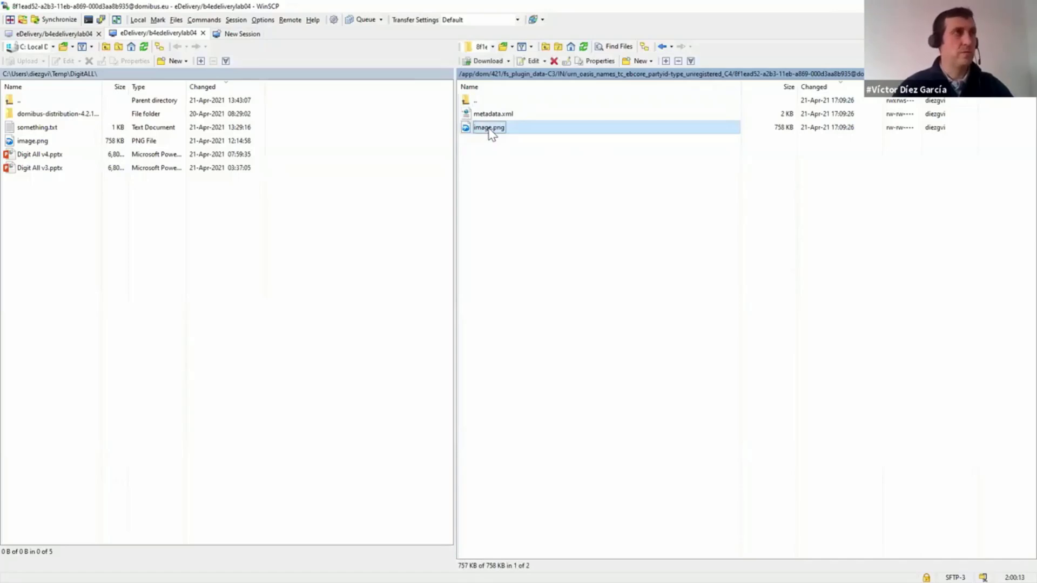
{"action": "double_click", "coordinate": [489, 128]}
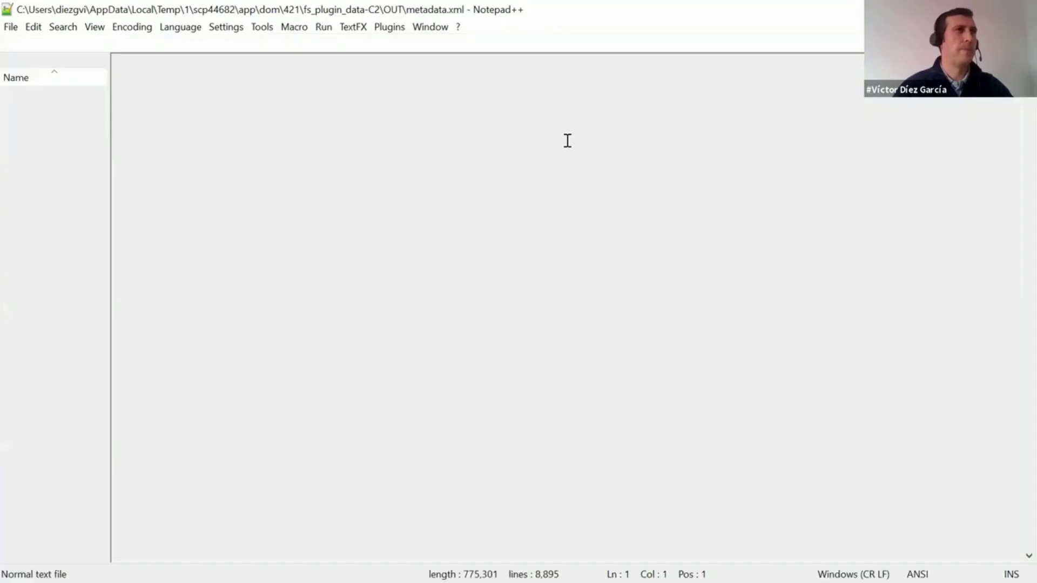
{"action": "key", "text": "alt+Tab"}
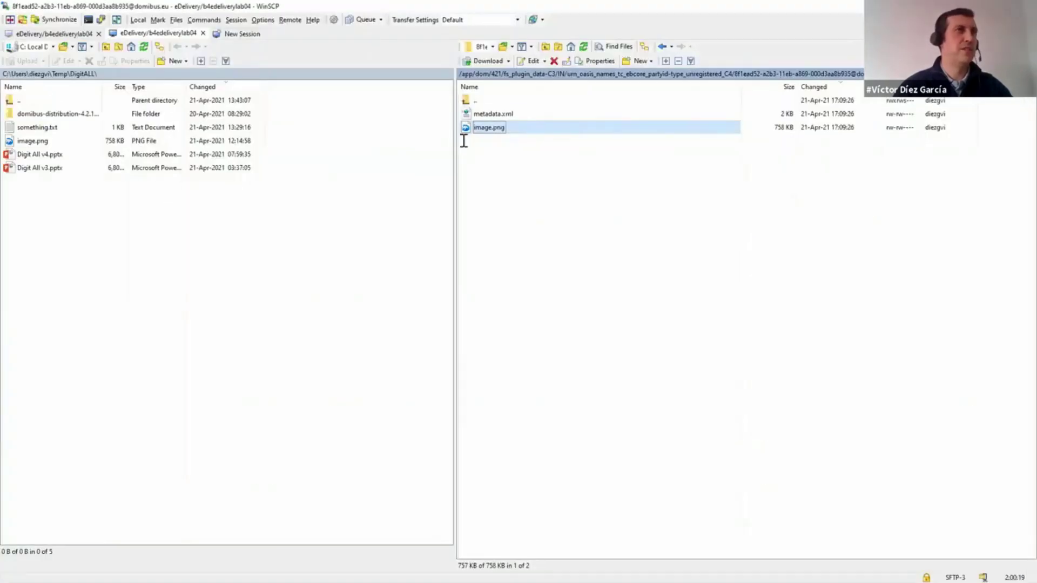
- Open the received image.png in its default image viewer, check the picture and close the viewer
{"action": "right_click", "coordinate": [493, 130]}
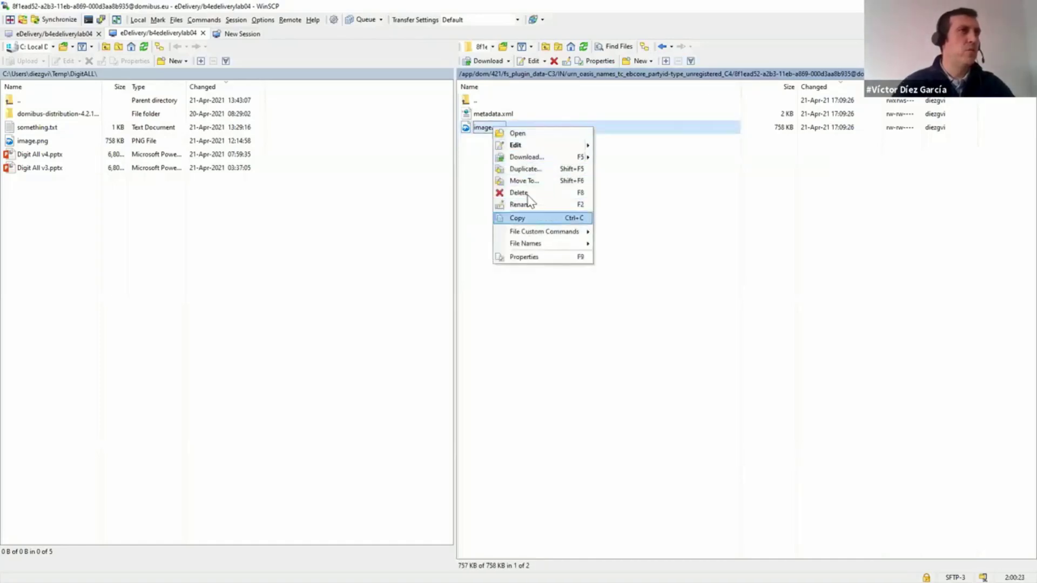
{"action": "left_click", "coordinate": [534, 135]}
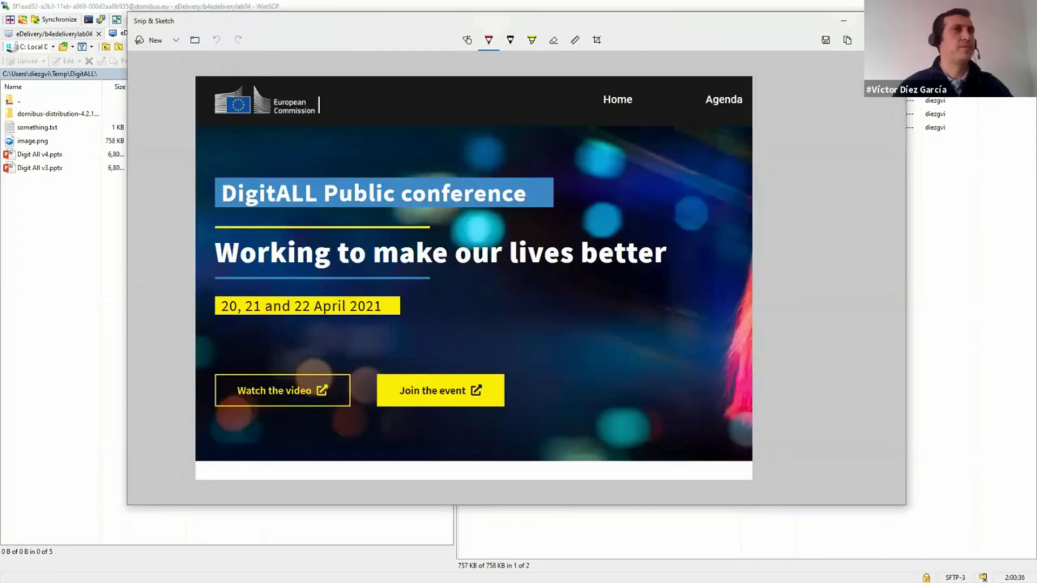
{"action": "key", "text": "alt+F4"}
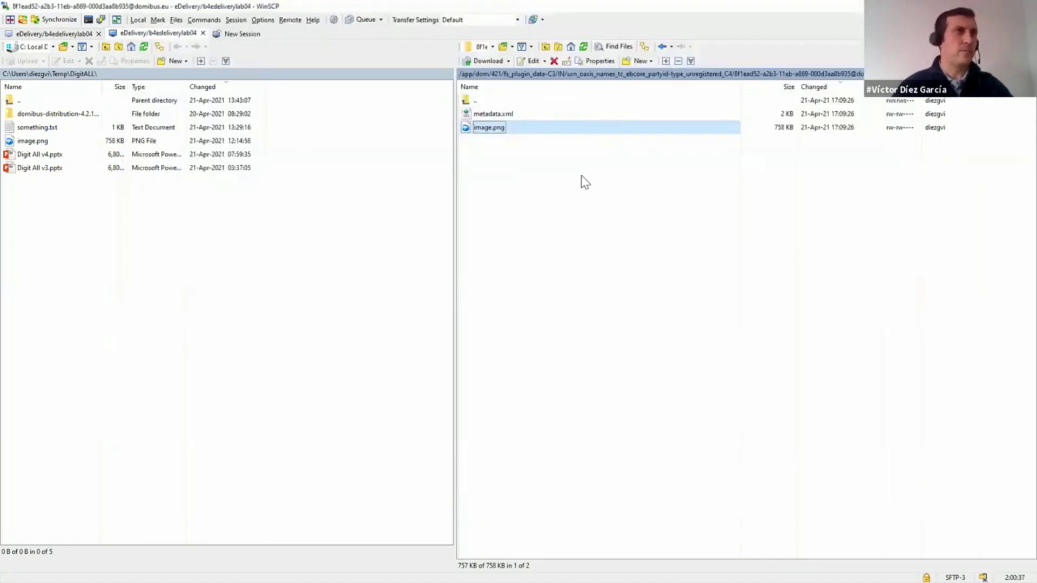
- Go to the OUT folder of fs_plugin_data-C2 and try to upload Digit All v4.pptx from the local DigitALL folder
{"action": "left_click", "coordinate": [496, 76]}
{"action": "double_click", "coordinate": [499, 127]}
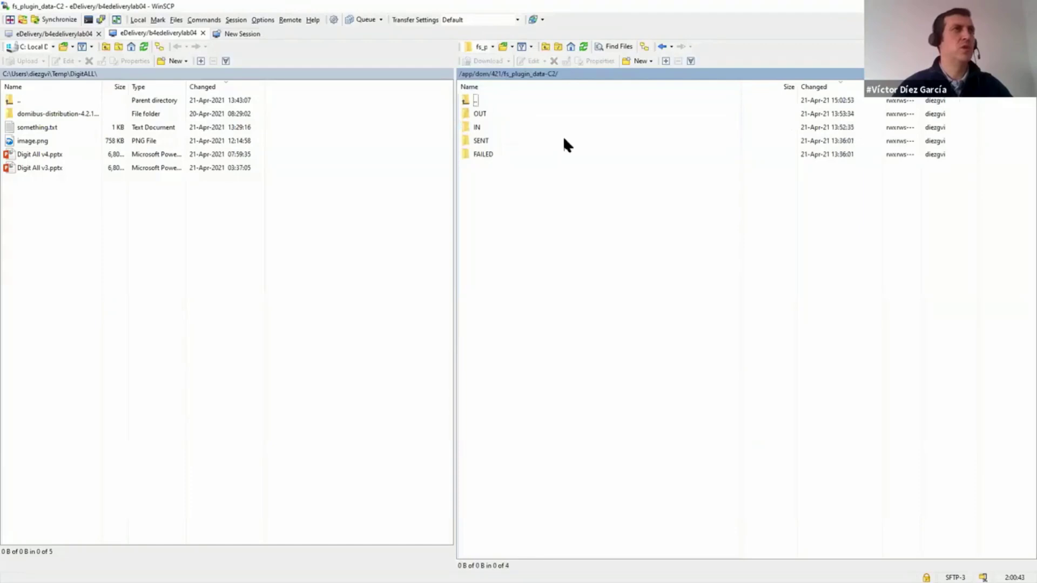
{"action": "double_click", "coordinate": [480, 115]}
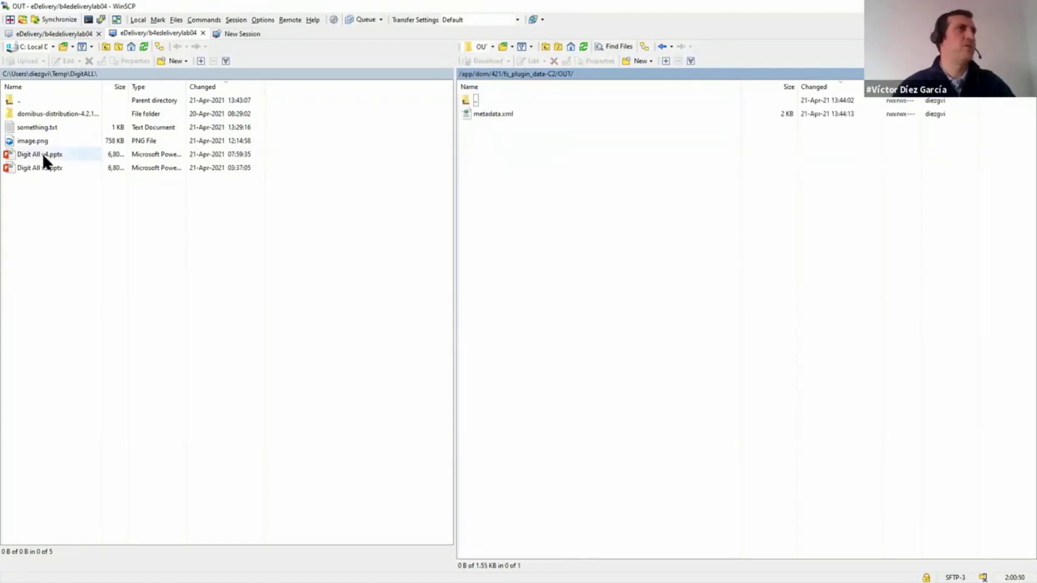
{"action": "left_click_drag", "start_coordinate": [39, 153], "coordinate": [557, 197]}
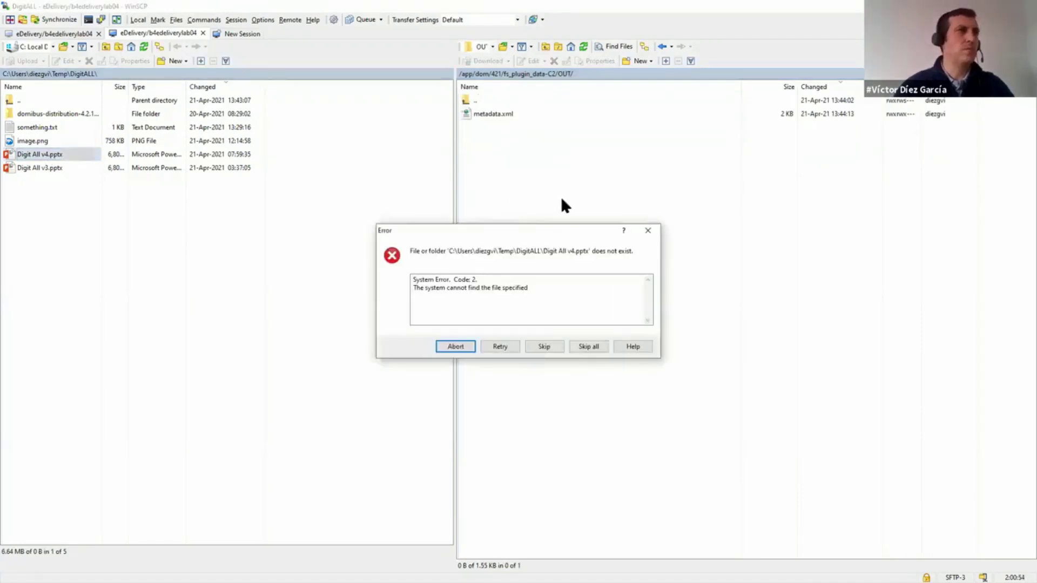
{"action": "left_click", "coordinate": [646, 230]}
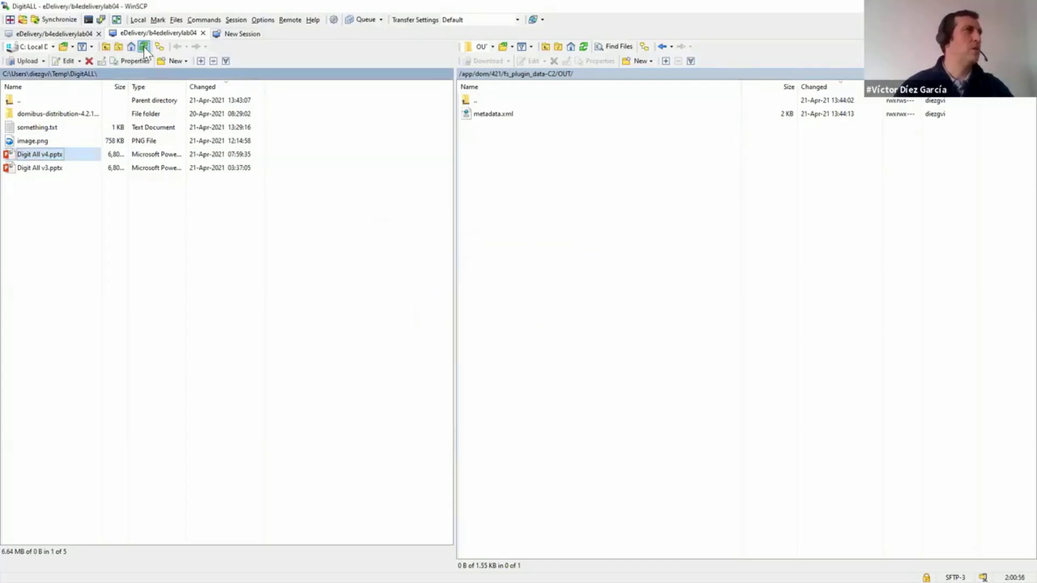
- Refresh the local listing, open the slides folder and upload Digit All v4.pptx to the OUT folder of fs_plugin_data-C2
{"action": "left_click", "coordinate": [144, 47]}
{"action": "double_click", "coordinate": [25, 113]}
{"action": "left_click_drag", "start_coordinate": [39, 113], "coordinate": [555, 178]}
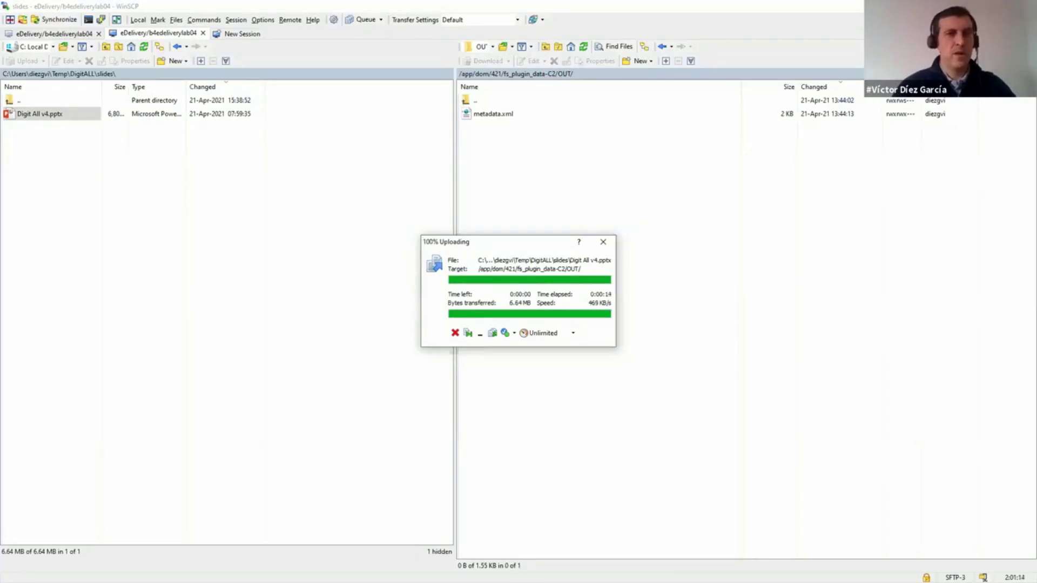
- Switch to the PowerPoint slide show and advance to the slide "Step 1, SUBMIT: C1 Sends the message to C2"
{"action": "key", "text": "alt+Tab"}
{"action": "key", "text": "Right"}
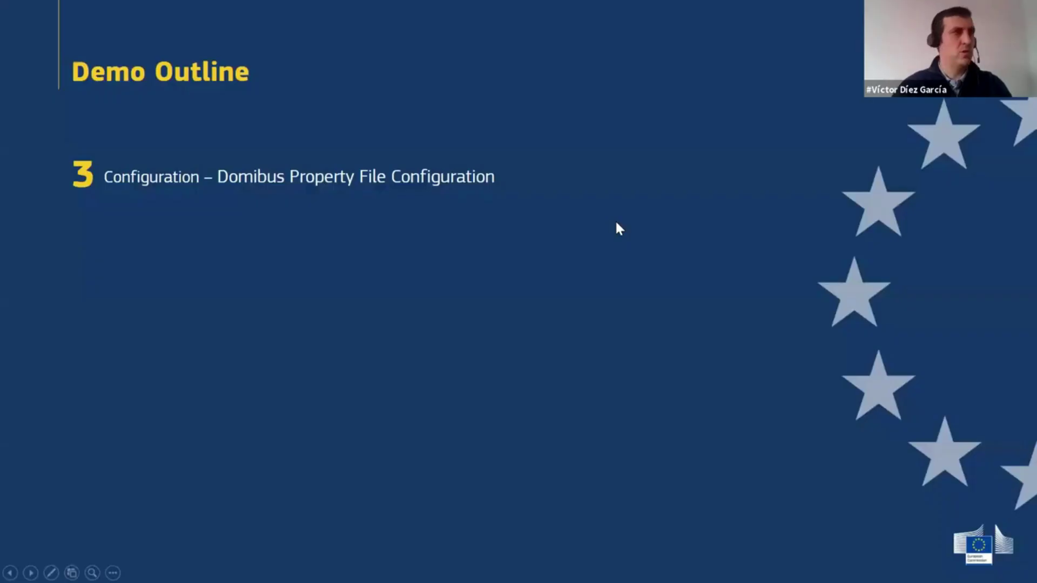
{"action": "key", "text": "Left"}
{"action": "key", "text": "Right"}
{"action": "key", "text": "Right"}
{"action": "key", "text": "Right"}
{"action": "key", "text": "Right"}
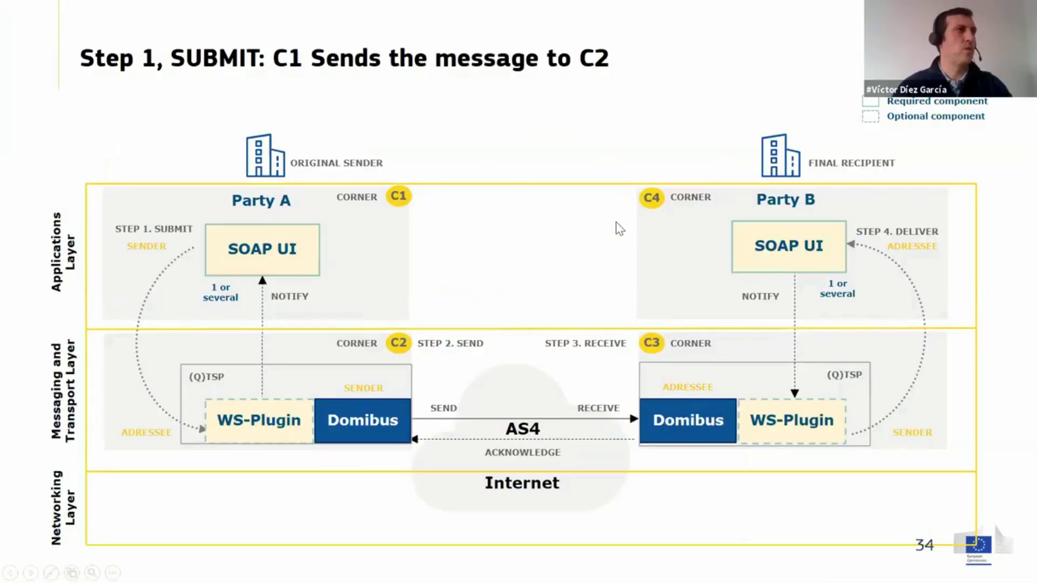
- Advance to the slide "Step 2.a, SEND: Processing at C2" and reveal all six of its processing stages
{"action": "key", "text": "Right"}
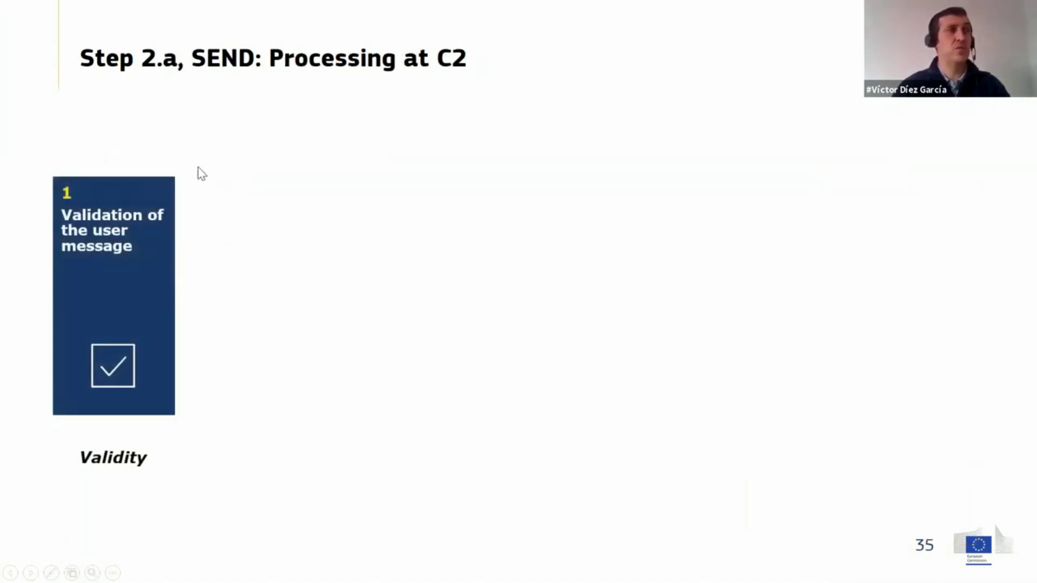
{"action": "key", "text": "Right"}
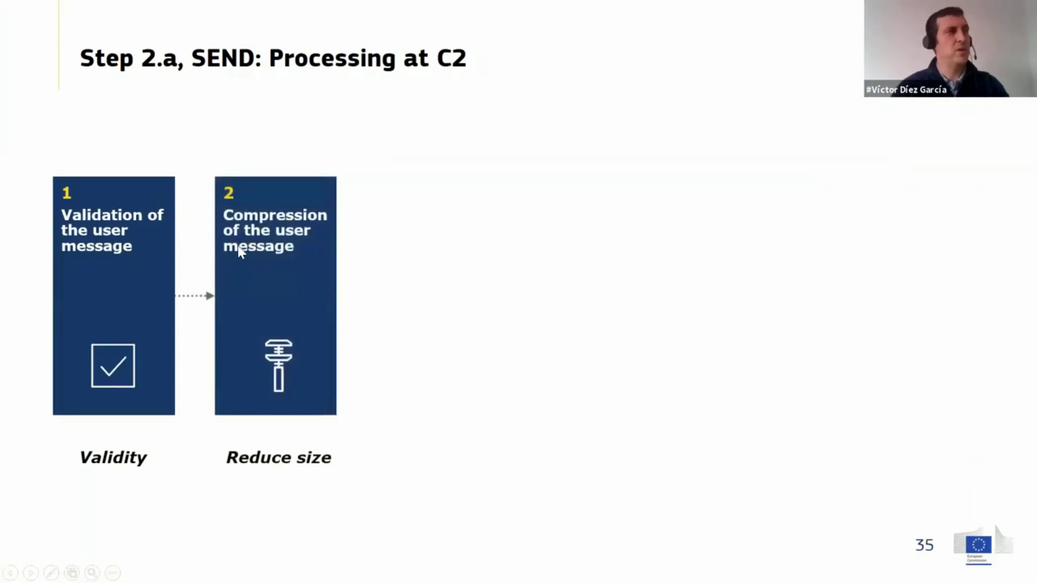
{"action": "key", "text": "Right"}
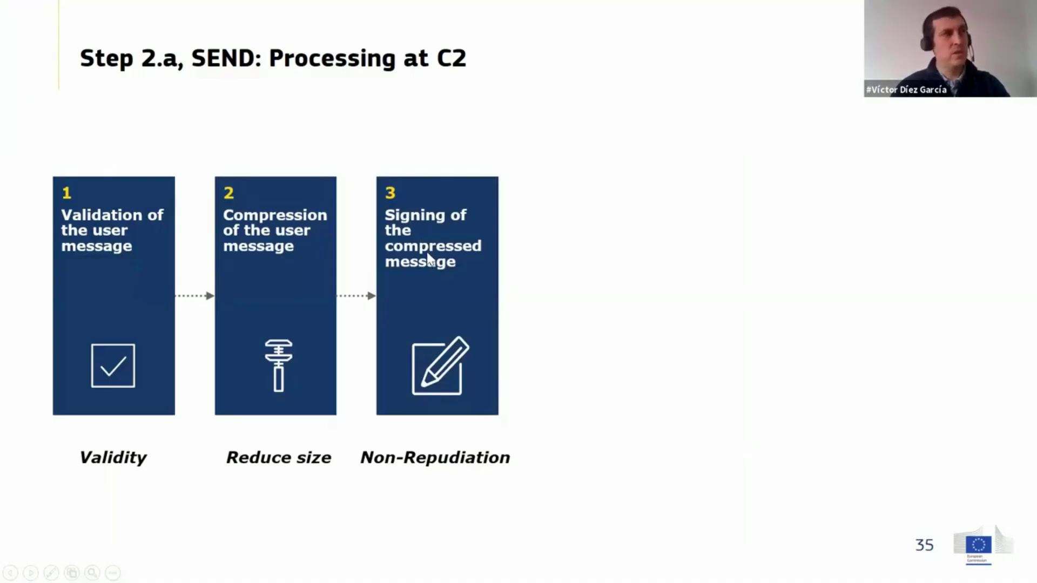
{"action": "key", "text": "Right"}
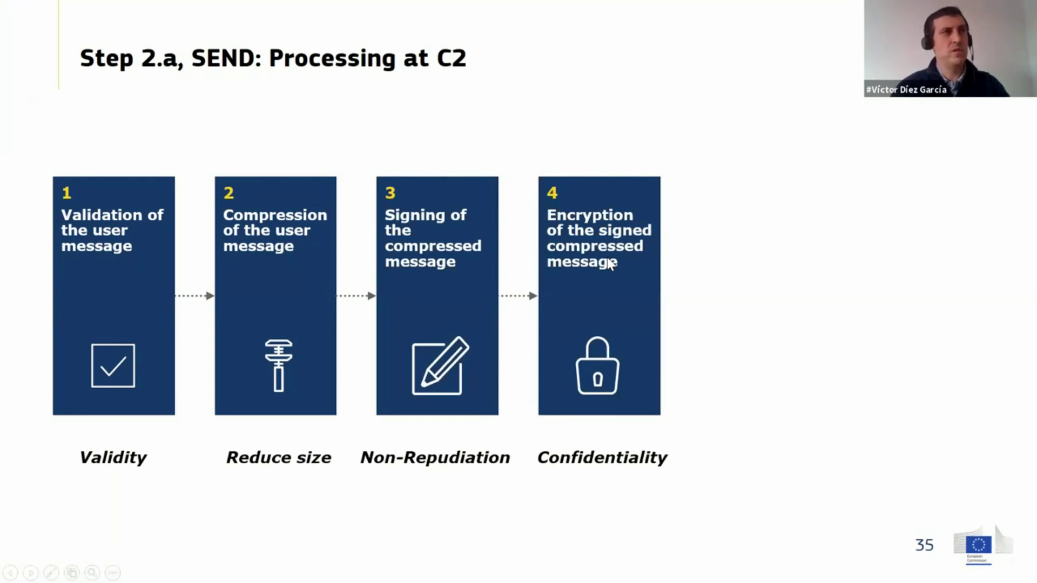
{"action": "key", "text": "Right"}
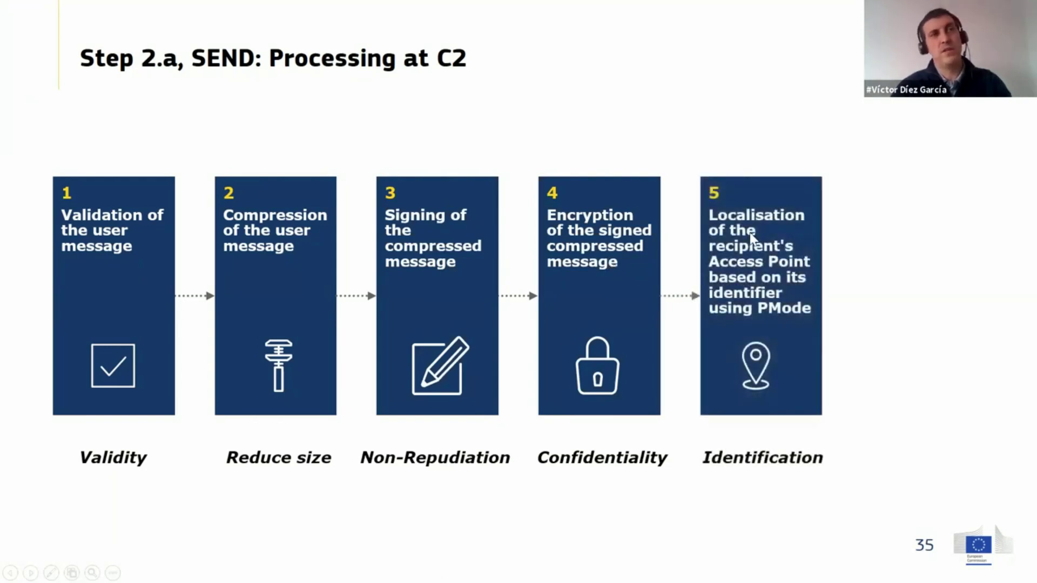
{"action": "key", "text": "Right"}
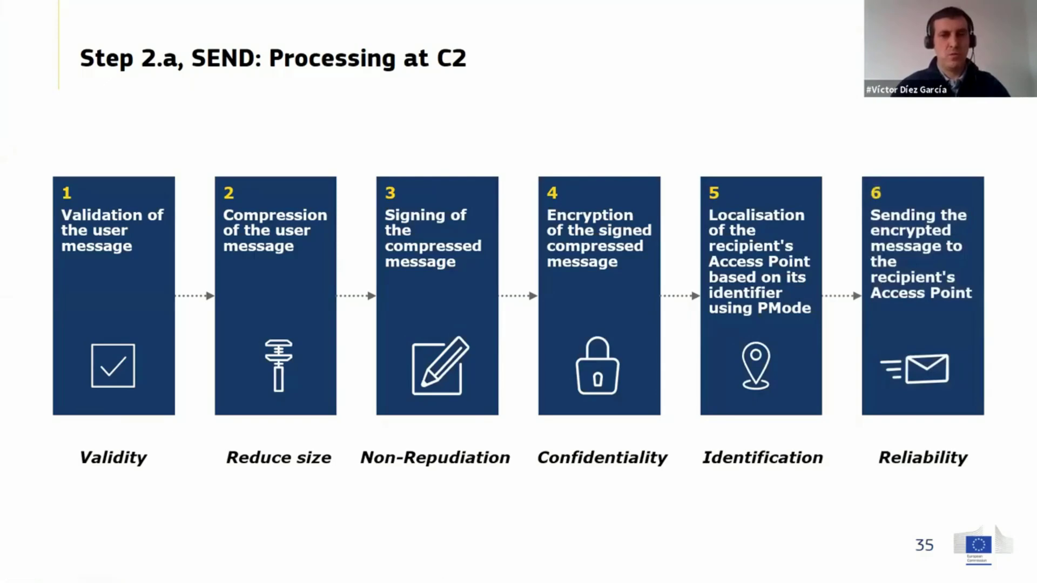
- Switch to WinSCP, refresh the fs_plugin_data-C2 OUT folder, and open the unregistered_C4 folder inside the fs_plugin_data-C3 IN folder
{"action": "key", "text": "alt+Tab"}
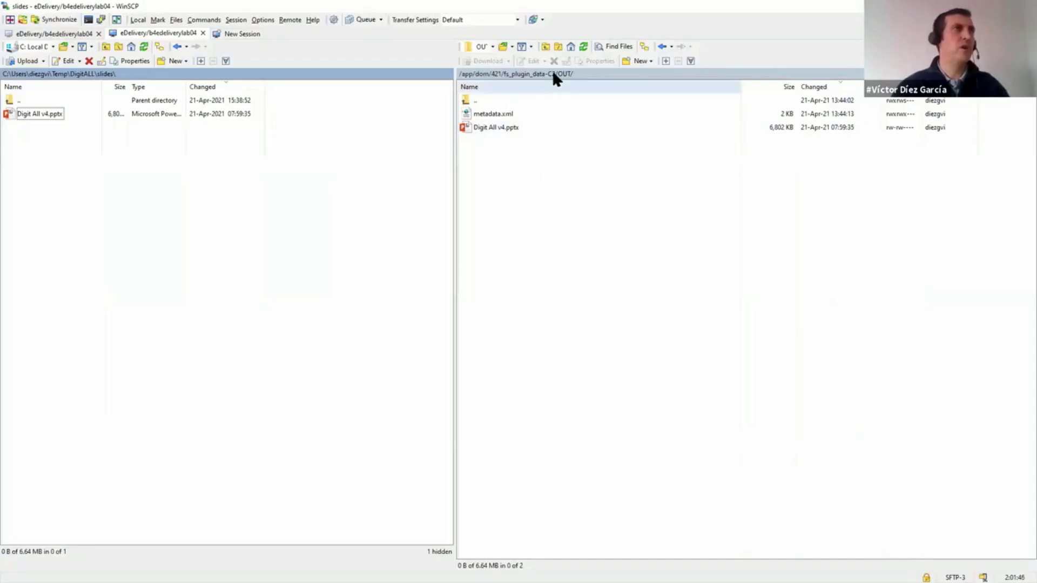
{"action": "left_click", "coordinate": [582, 51]}
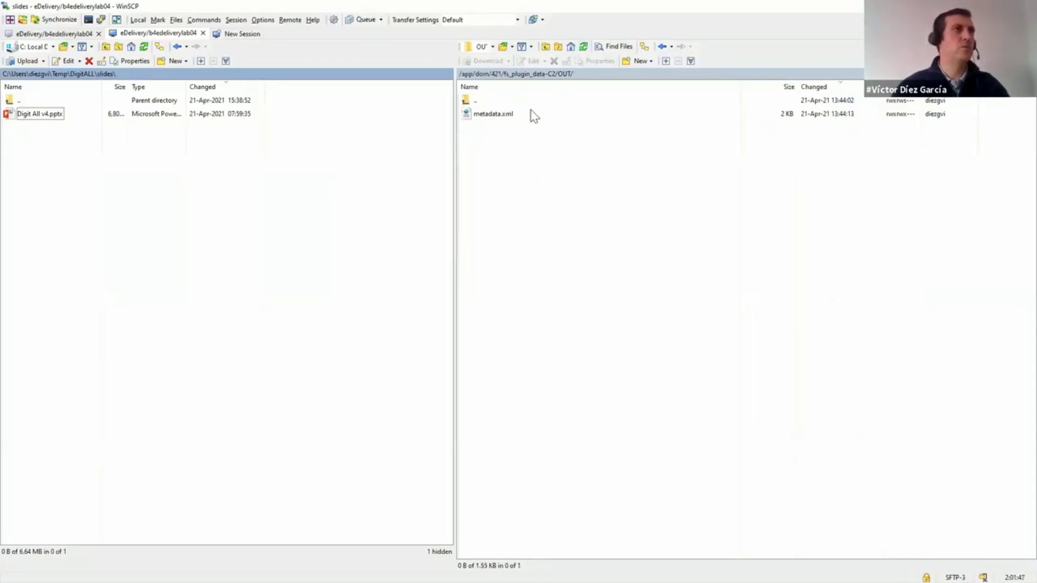
{"action": "left_click", "coordinate": [492, 74]}
{"action": "double_click", "coordinate": [497, 140]}
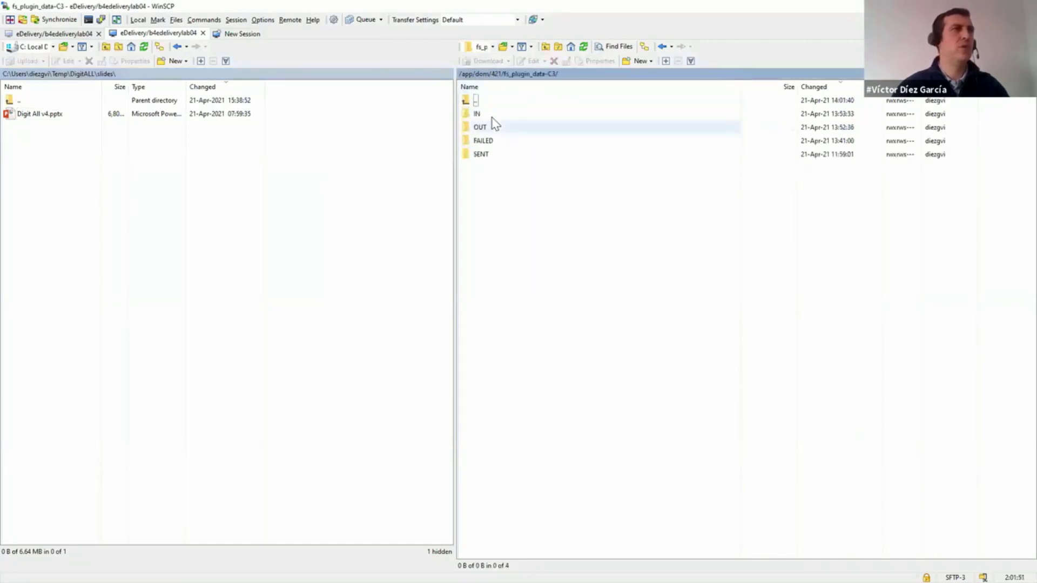
{"action": "double_click", "coordinate": [502, 126]}
{"action": "double_click", "coordinate": [513, 126]}
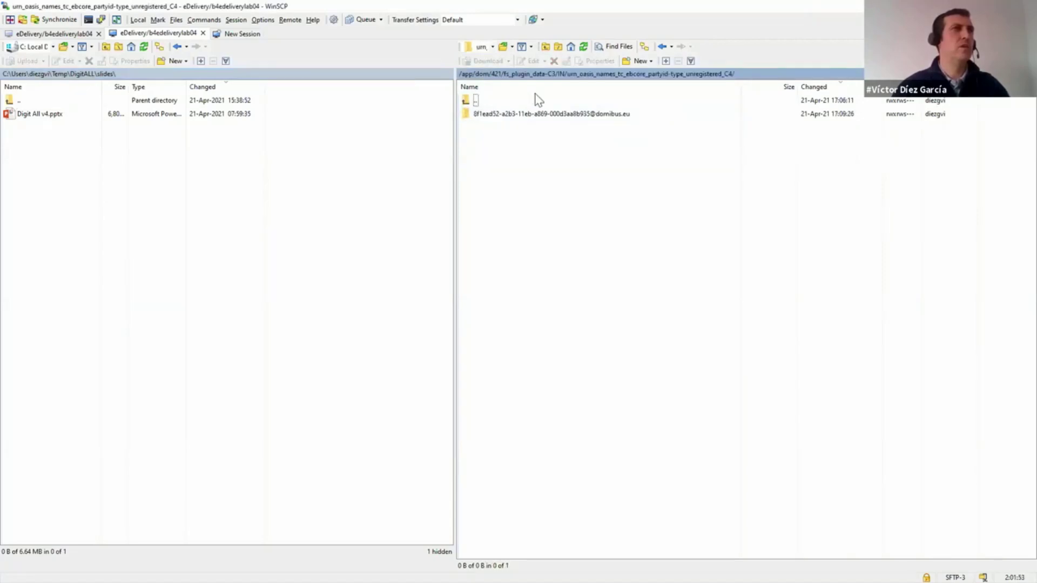
- Refresh the unregistered_C4 folder, check the newest message subfolder for Digit All v4.pptx and return to the parent folder
{"action": "left_click", "coordinate": [584, 48]}
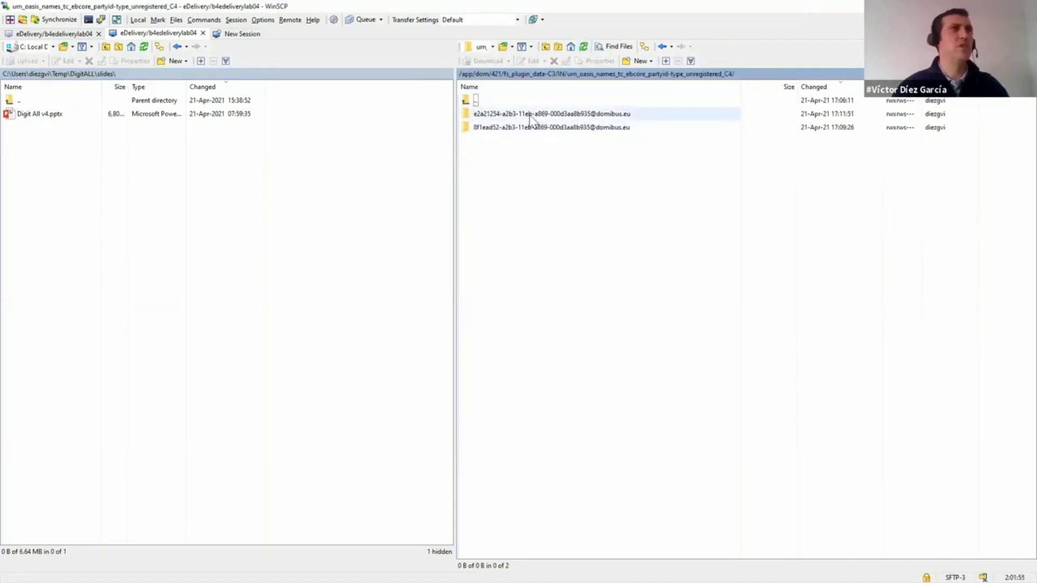
{"action": "double_click", "coordinate": [522, 114]}
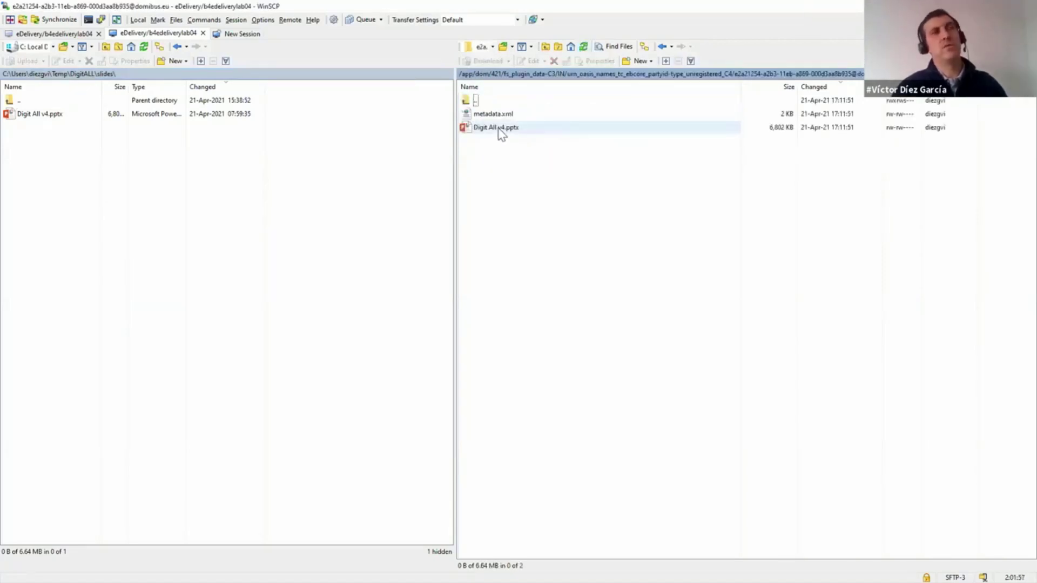
{"action": "left_click", "coordinate": [501, 134]}
{"action": "left_click", "coordinate": [533, 187]}
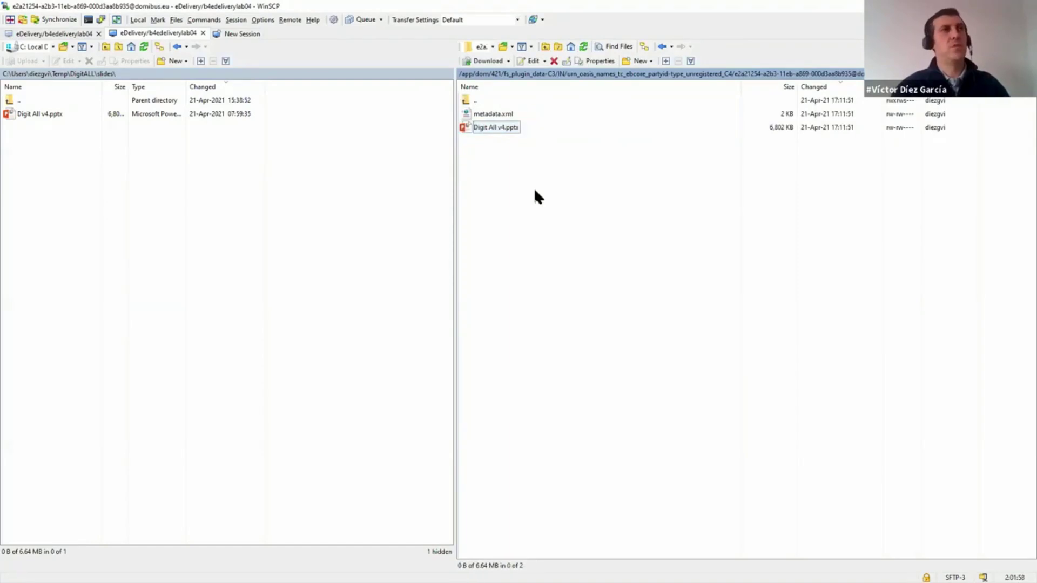
{"action": "double_click", "coordinate": [478, 101]}
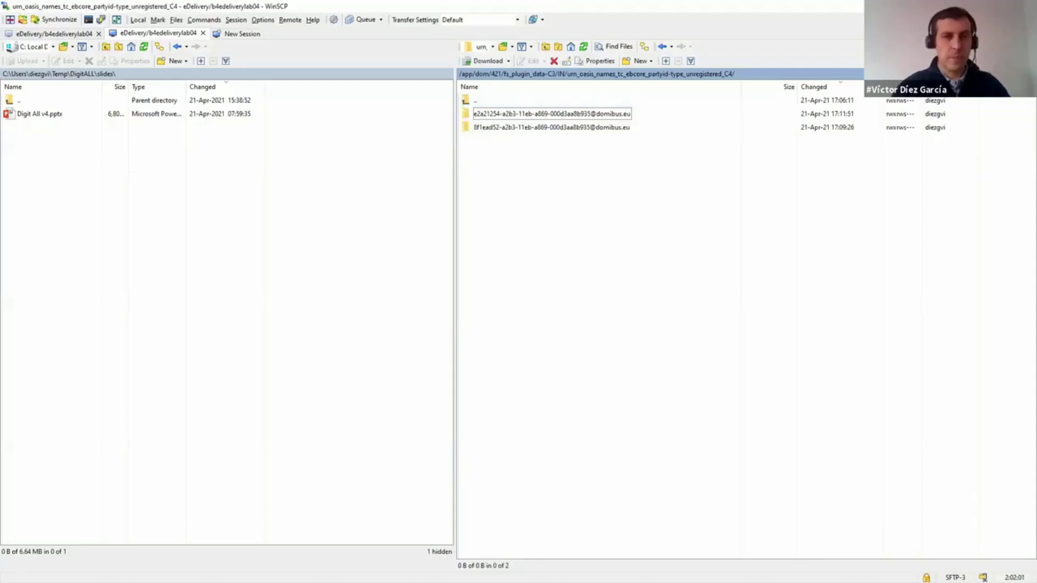
- Switch to the PowerPoint slide show and advance through the receive and deliver slides to the "Domibus Release" slide
{"action": "key", "text": "alt+Tab"}
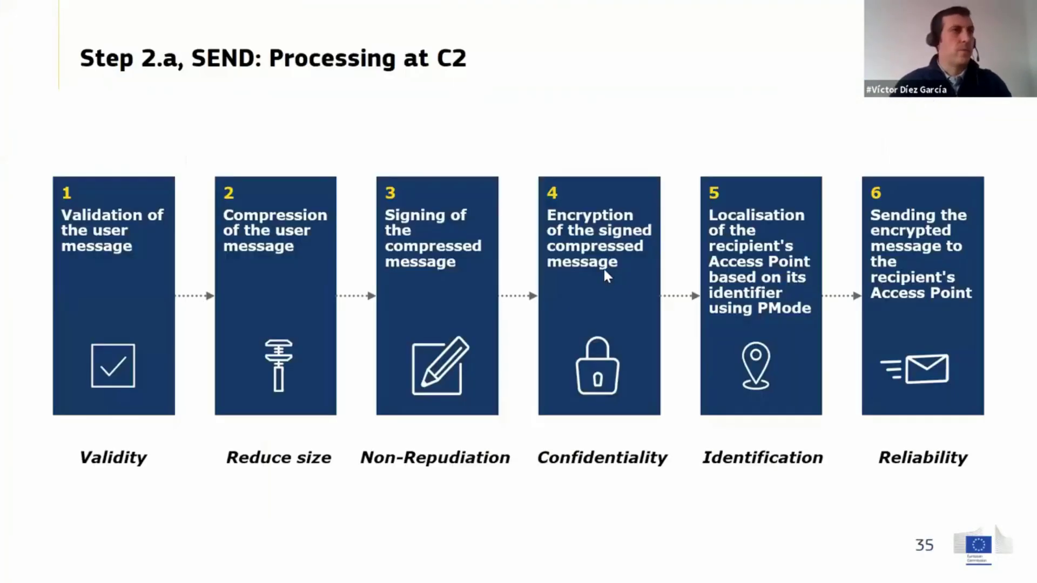
{"action": "left_click", "coordinate": [670, 135]}
{"action": "left_click", "coordinate": [668, 131]}
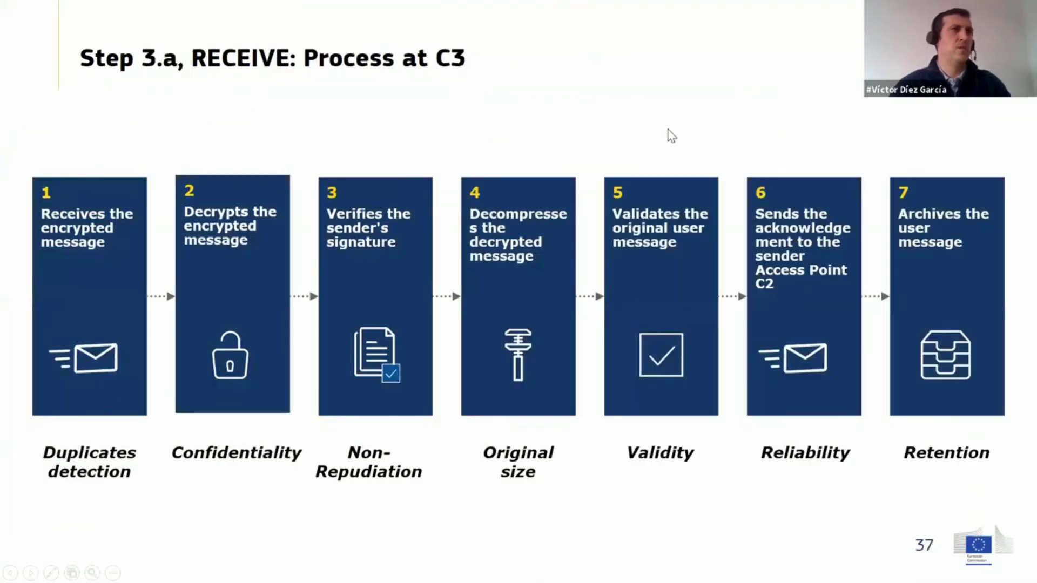
{"action": "left_click", "coordinate": [668, 131]}
{"action": "left_click", "coordinate": [669, 135]}
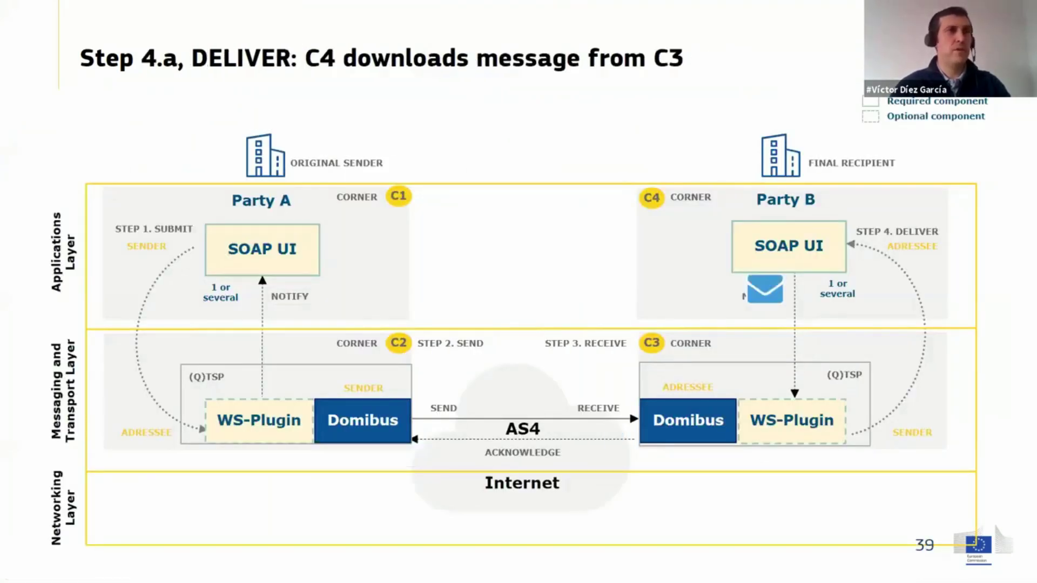
{"action": "left_click", "coordinate": [669, 135]}
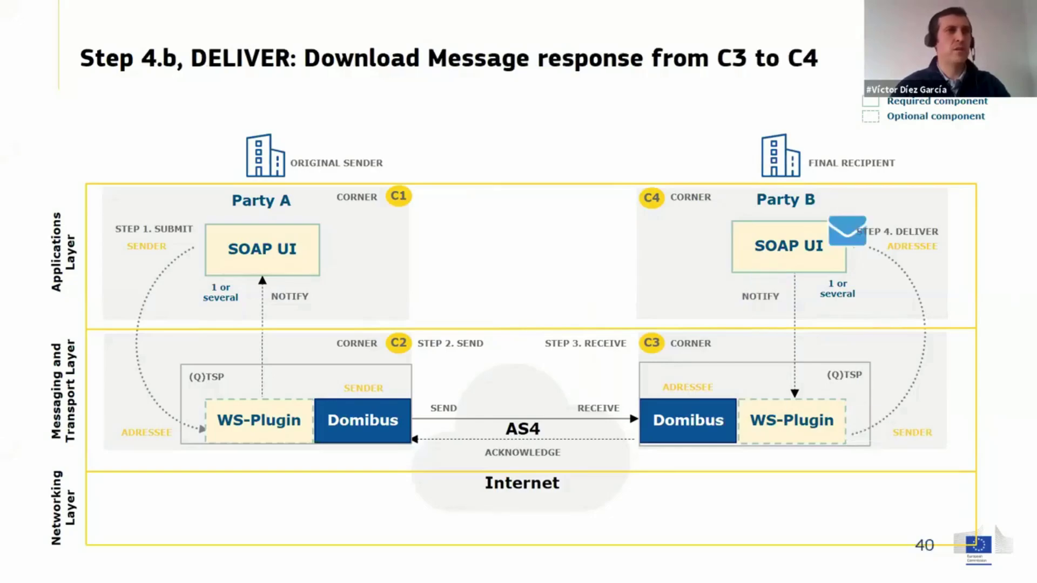
{"action": "key", "text": "Right"}
{"action": "key", "text": "Right"}
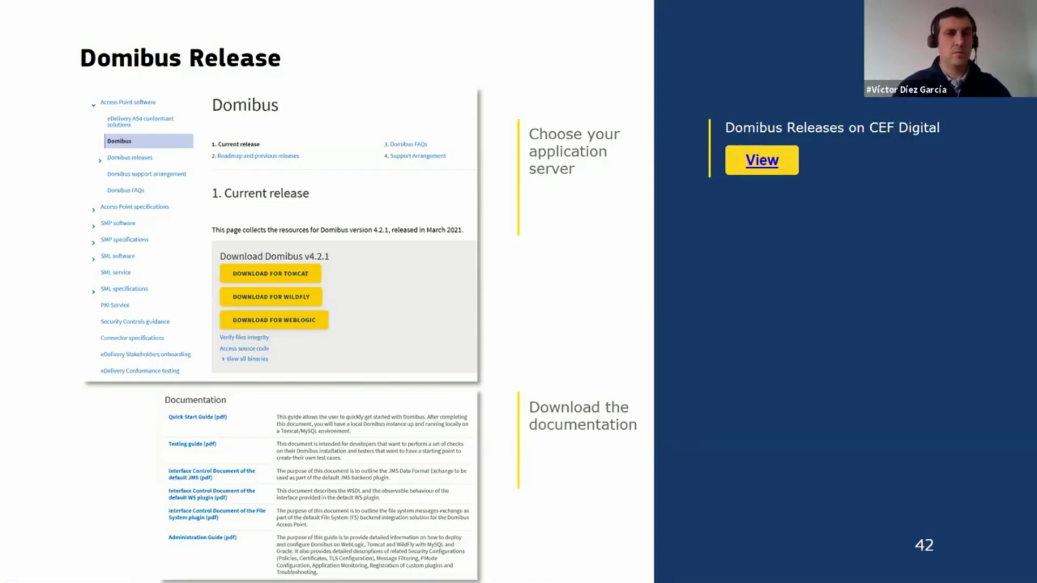
- Switch to the Edge window showing the C2 Domibus console and search the web for "domibus" in a new tab
{"action": "key", "text": "alt+Tab"}
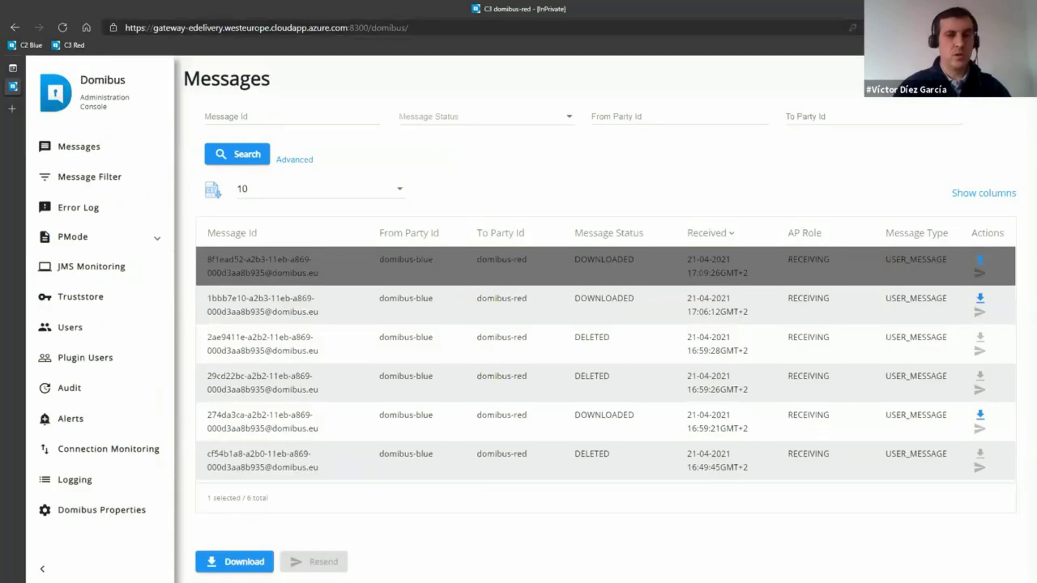
{"action": "key", "text": "alt+Tab"}
{"action": "left_click", "coordinate": [487, 26]}
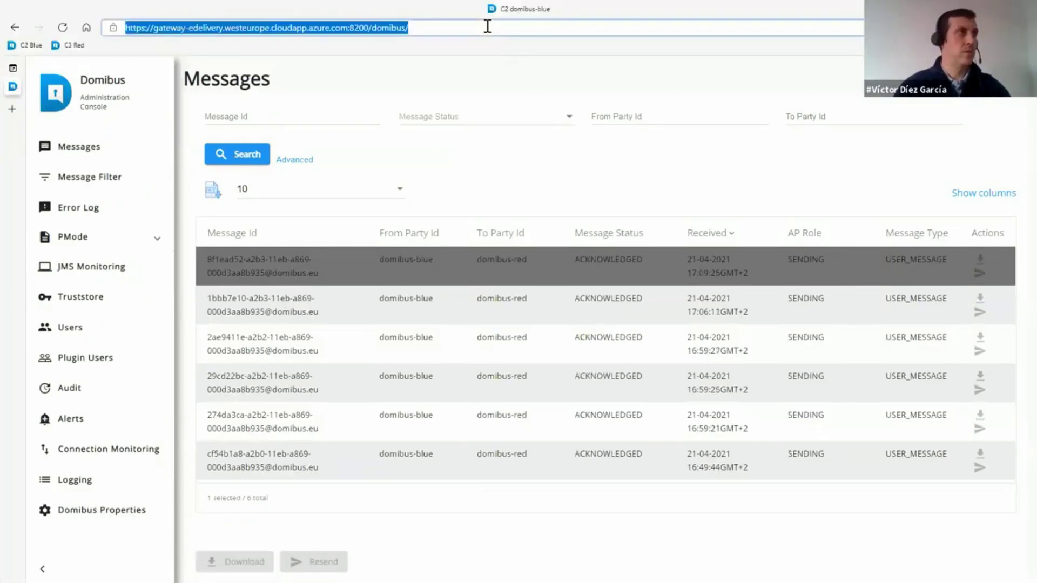
{"action": "key", "text": "ctrl+t"}
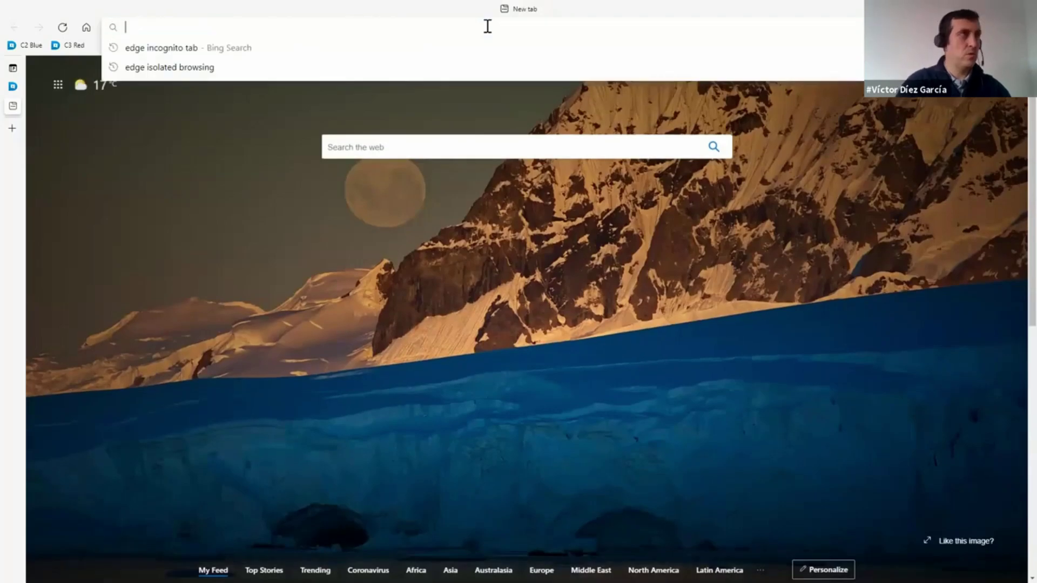
{"action": "type", "text": "domibus"}
{"action": "key", "text": "Return"}
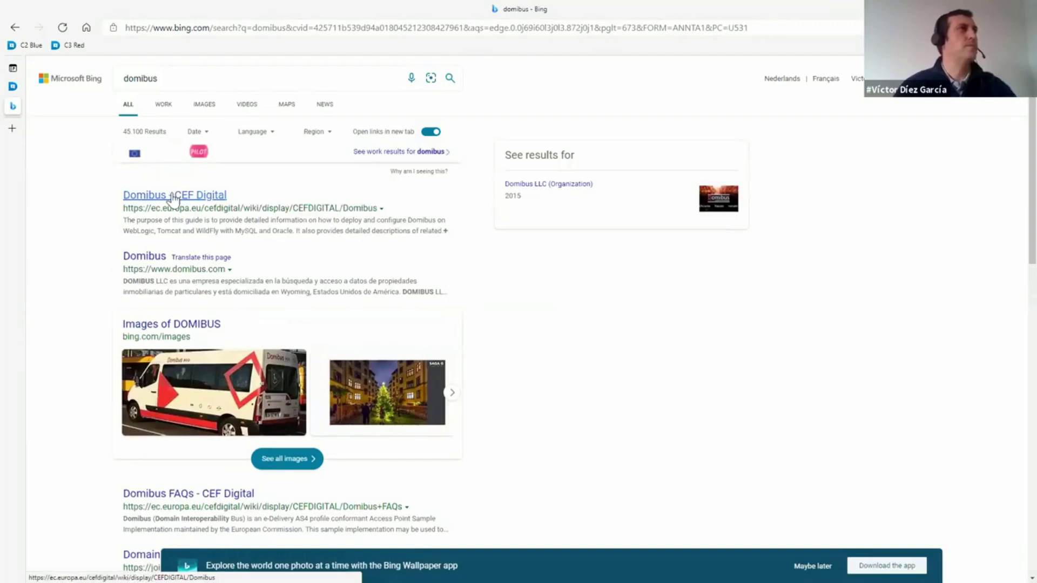
- Open the "Domibus - CEF Digital" search result and refuse the site's cookies
{"action": "left_click", "coordinate": [173, 197]}
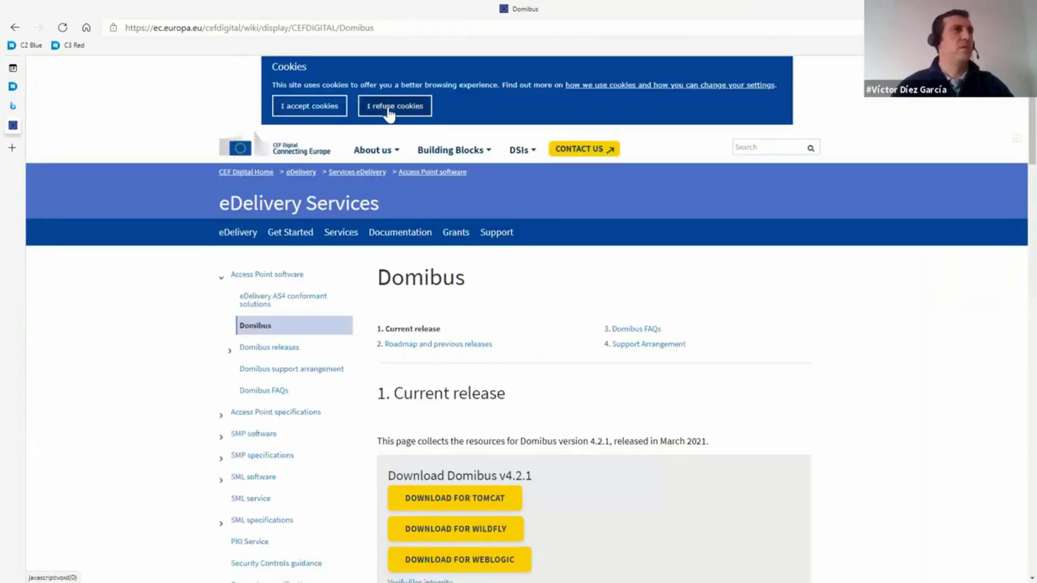
{"action": "left_click", "coordinate": [373, 107]}
- Examine the Domibus v4.2.1 application server downloads, the release description with supported platforms, and the Documentation list
{"action": "scroll", "coordinate": [590, 280], "scroll_direction": "down", "scroll_amount": 1}
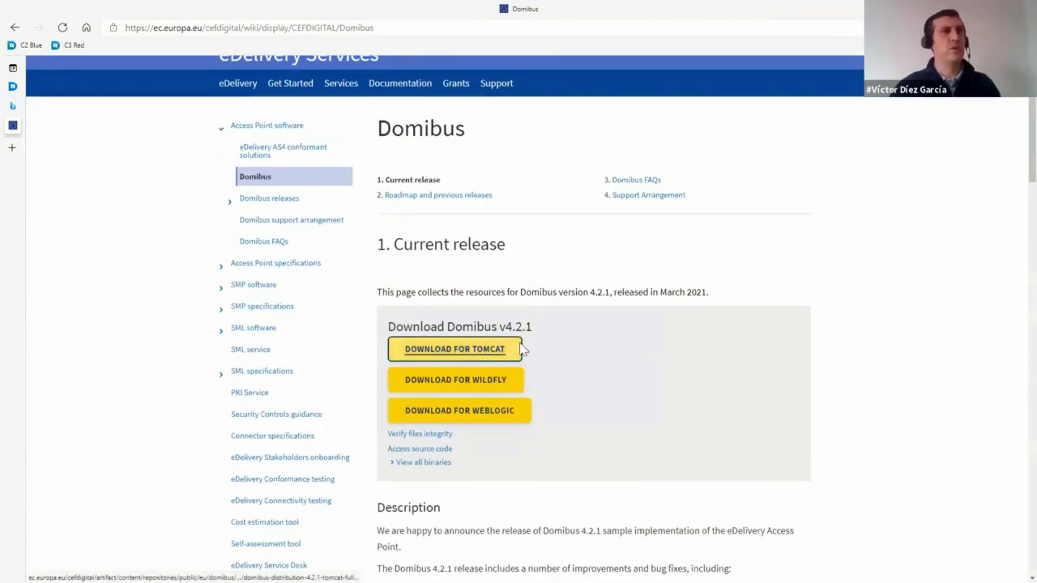
{"action": "scroll", "coordinate": [616, 334], "scroll_direction": "down", "scroll_amount": 1}
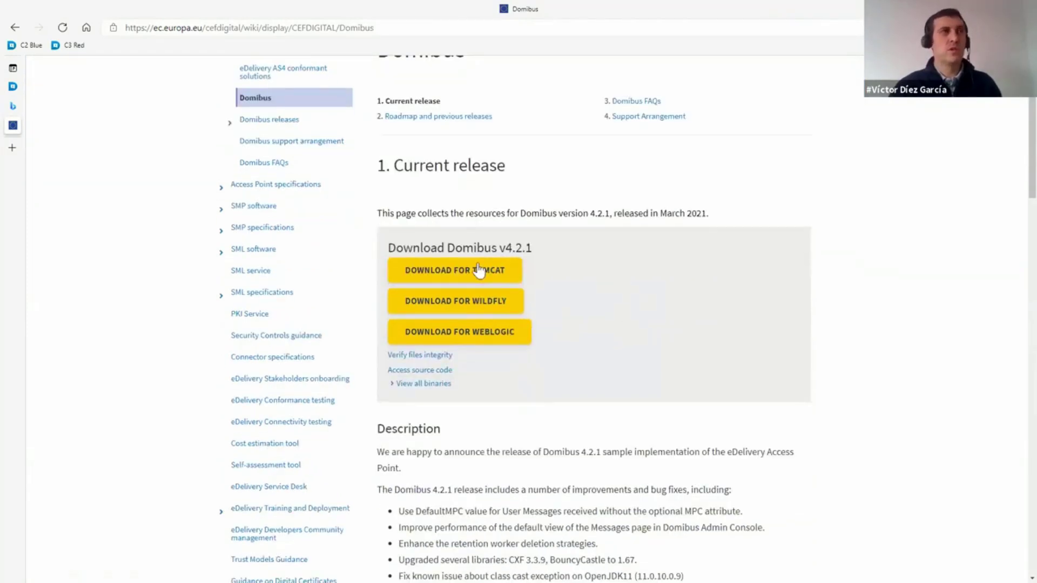
{"action": "left_click", "coordinate": [480, 306]}
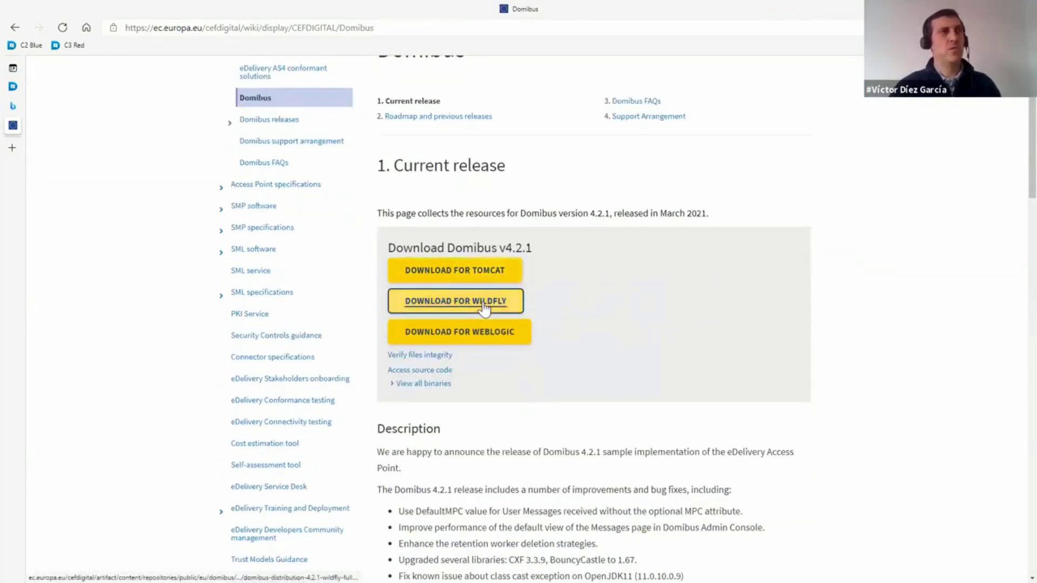
{"action": "left_click", "coordinate": [582, 331]}
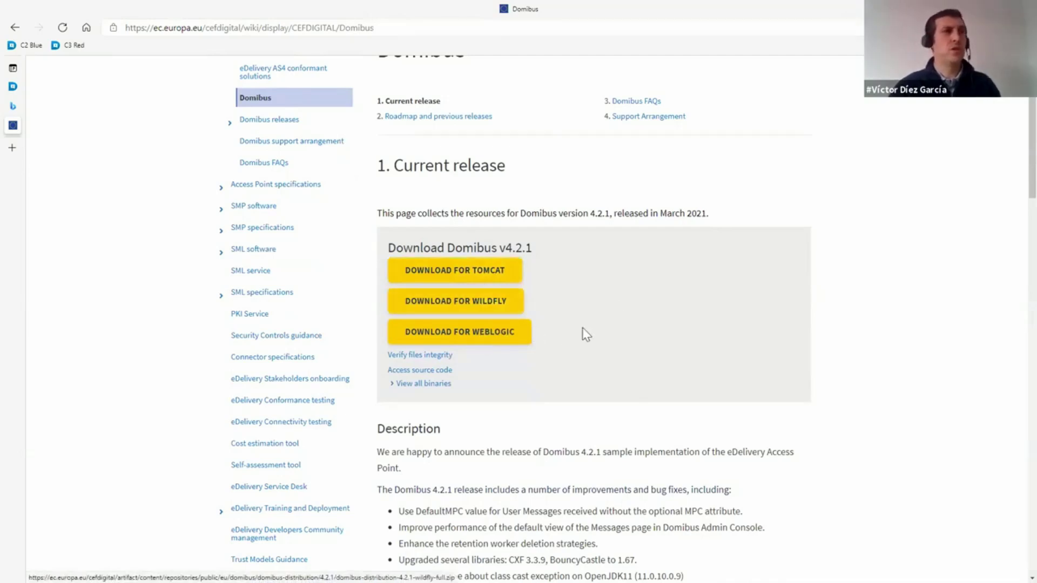
{"action": "scroll", "coordinate": [553, 292], "scroll_direction": "down", "scroll_amount": 9}
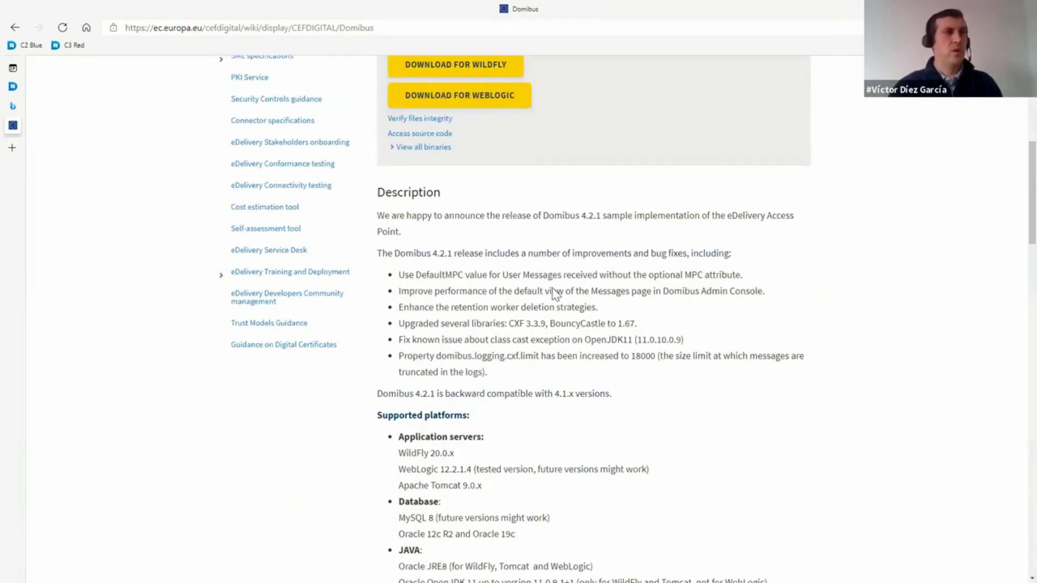
{"action": "scroll", "coordinate": [458, 197], "scroll_direction": "down", "scroll_amount": 1}
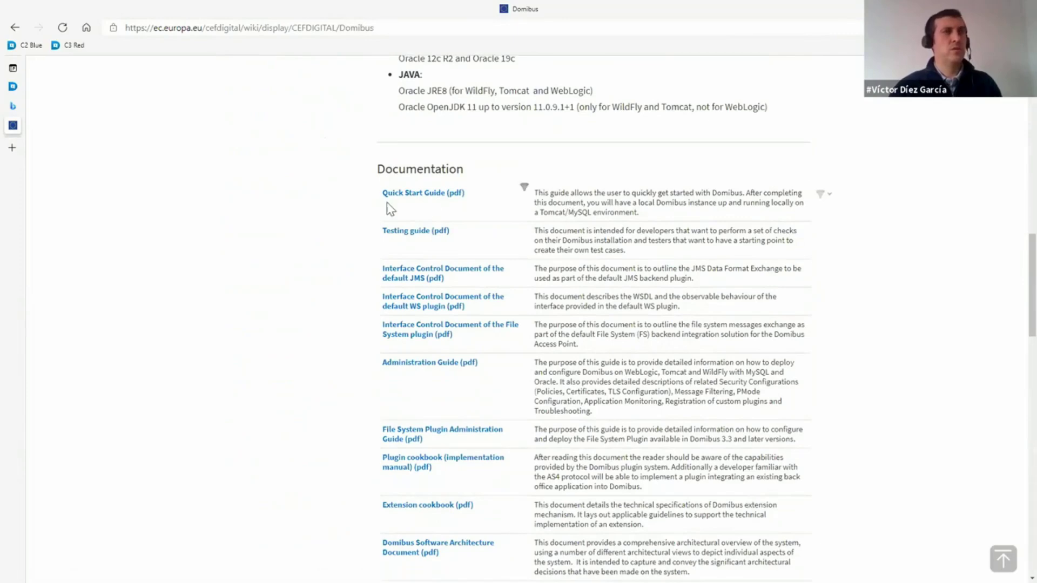